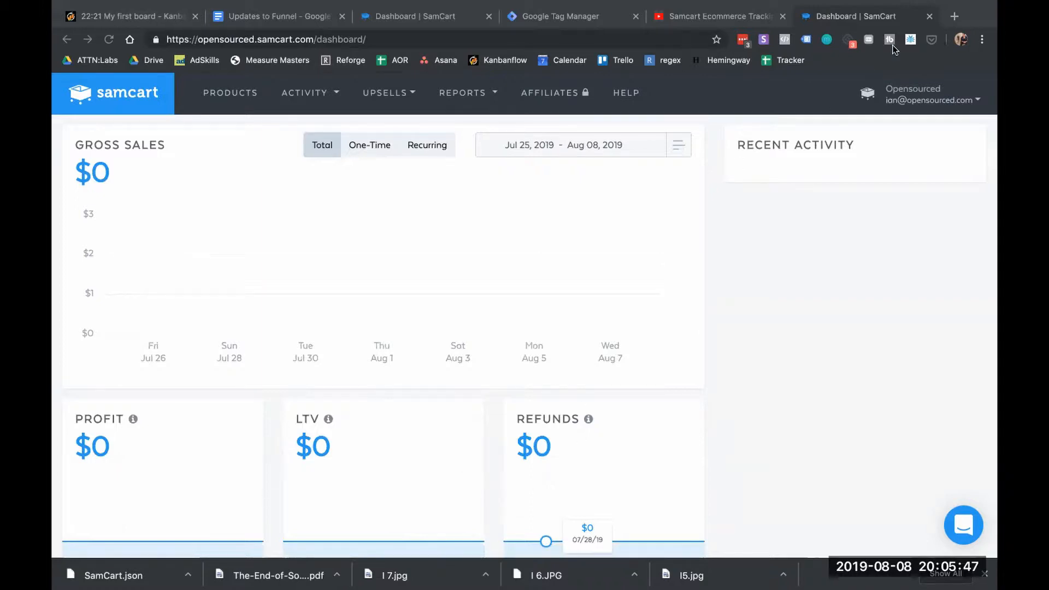
Delete the AddToCart header script and order-completed Purchase script from Opensourced 1, then save
left_click(918, 89)
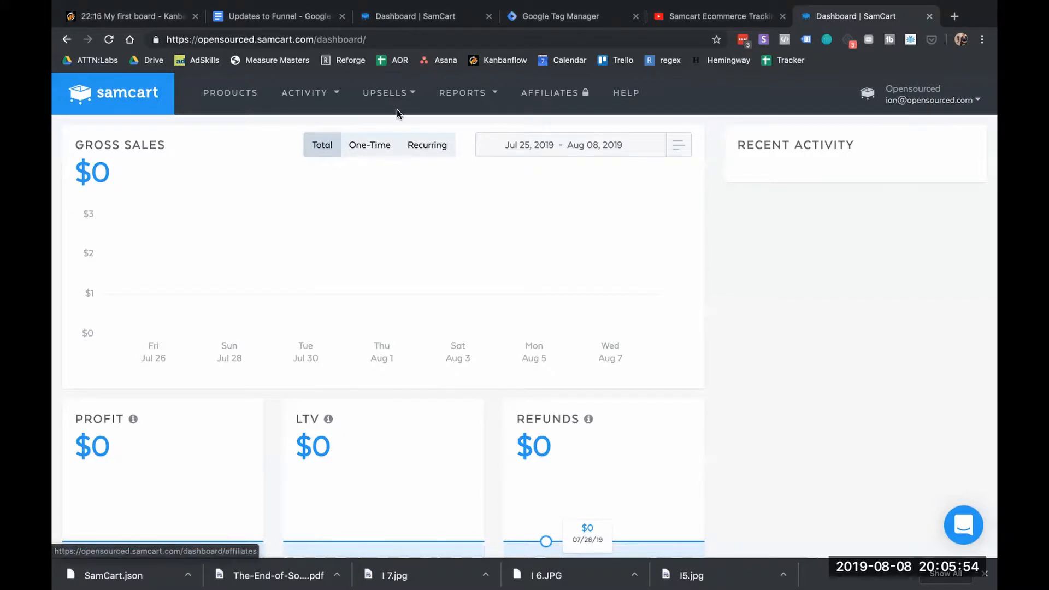
left_click(250, 94)
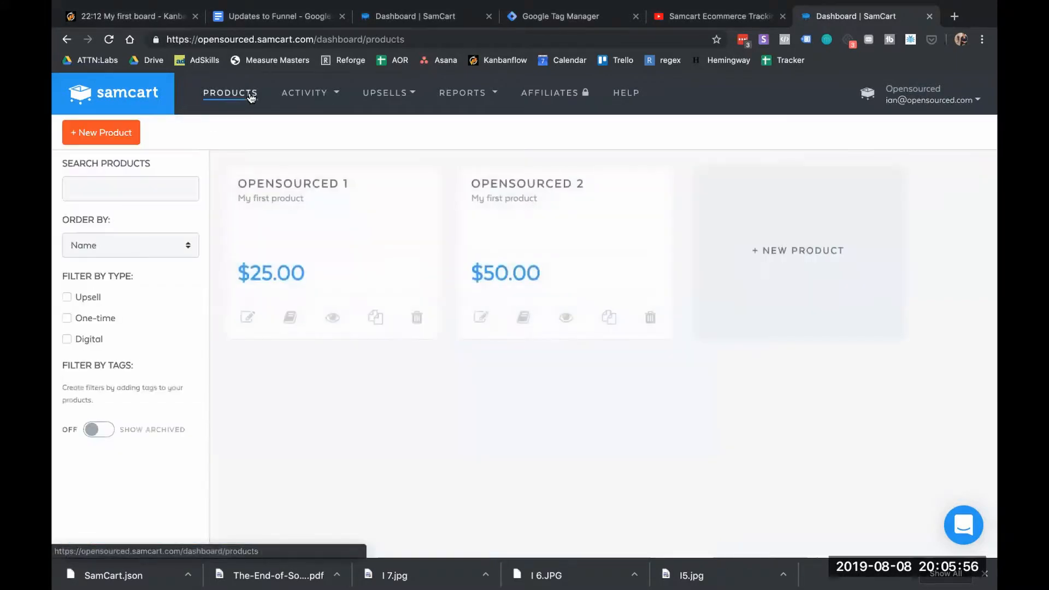
left_click(246, 321)
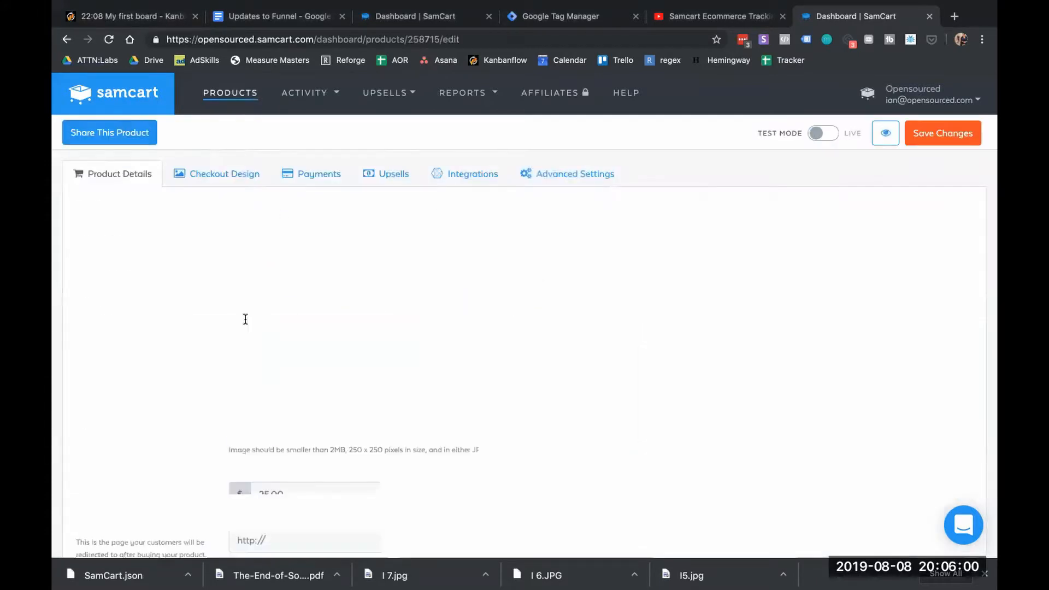
left_click(521, 173)
left_click_drag(302, 277, 202, 231)
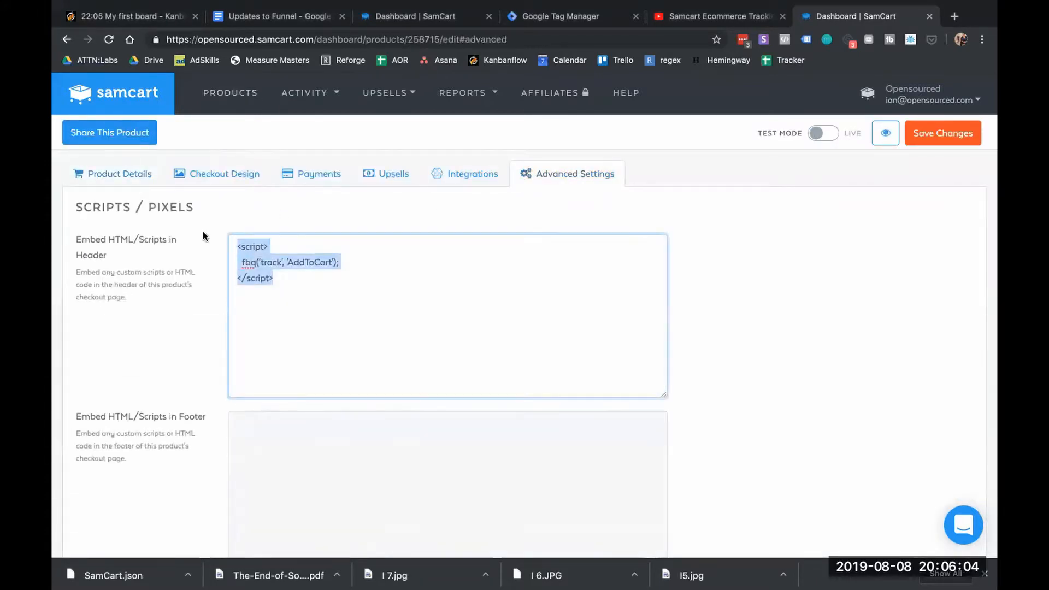
key("BackSpace")
scroll(358, 314, "down", 9)
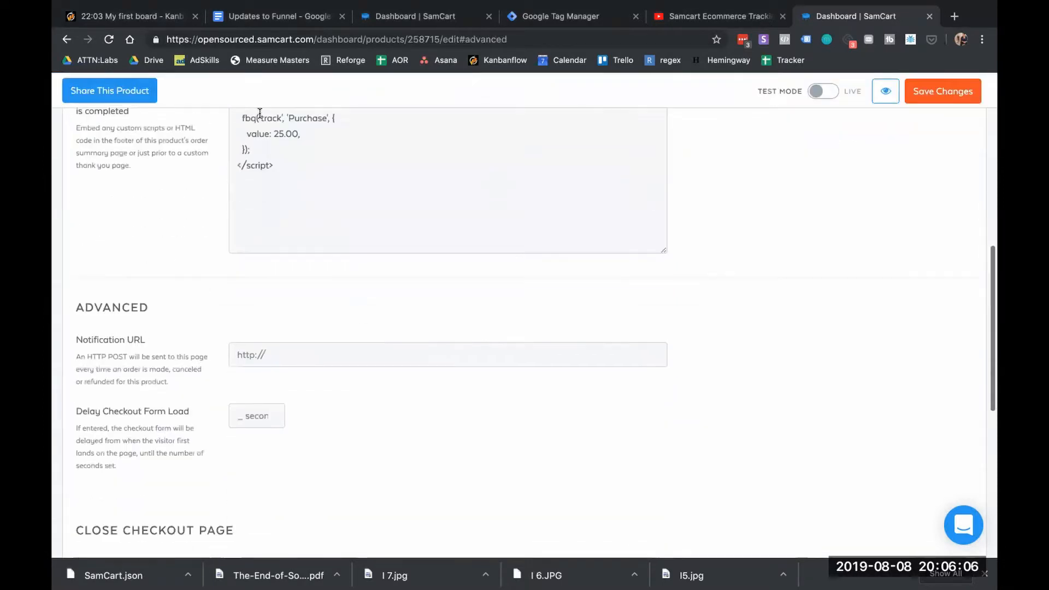
left_click_drag(273, 165, 235, 121)
key("BackSpace")
scroll(299, 207, "up", 10)
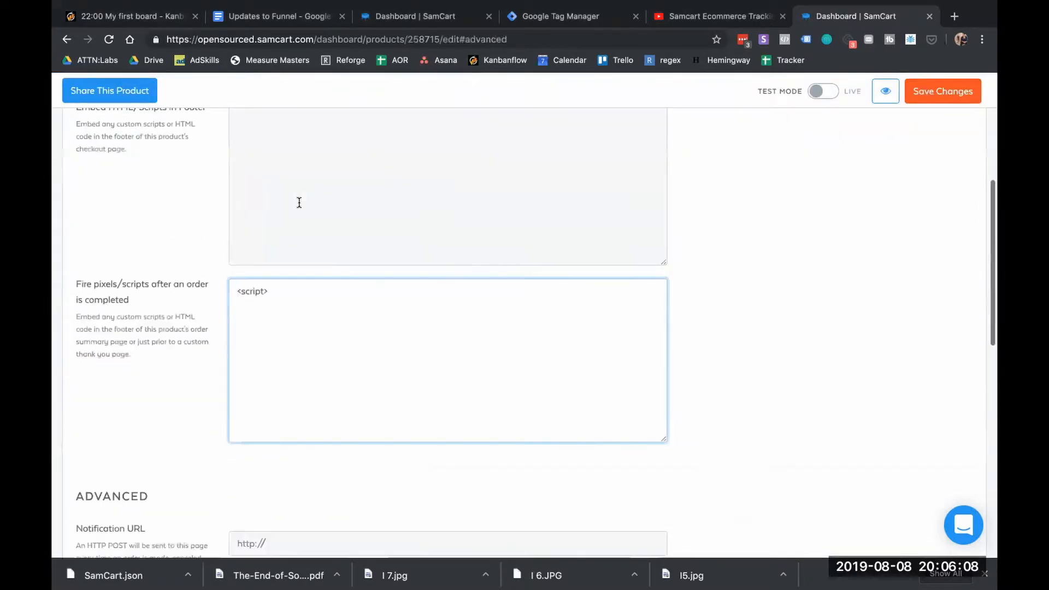
scroll(298, 203, "down", 10)
left_click_drag(265, 311, 229, 315)
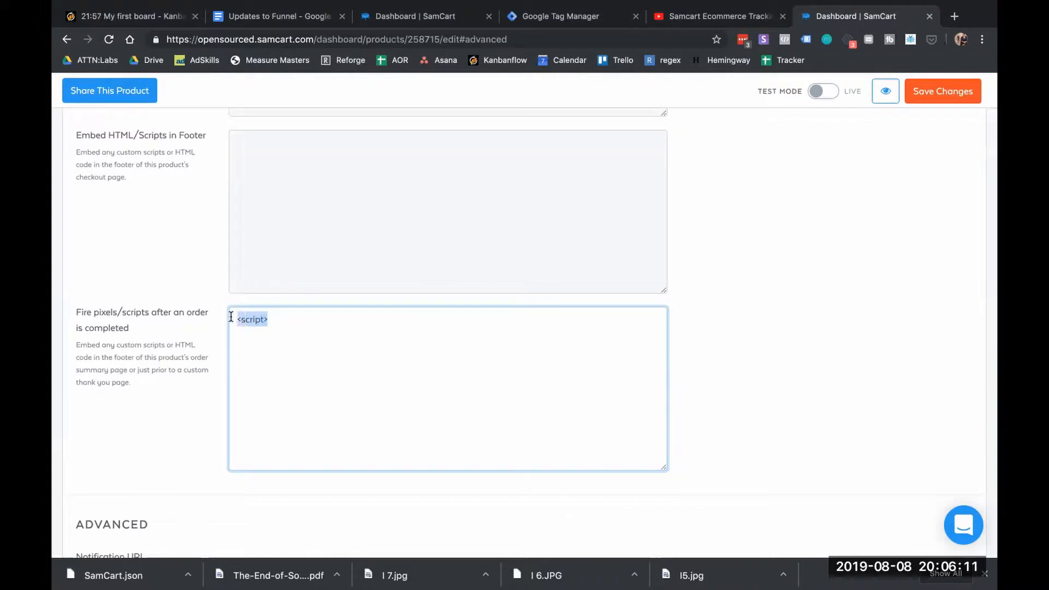
key("BackSpace")
left_click(945, 93)
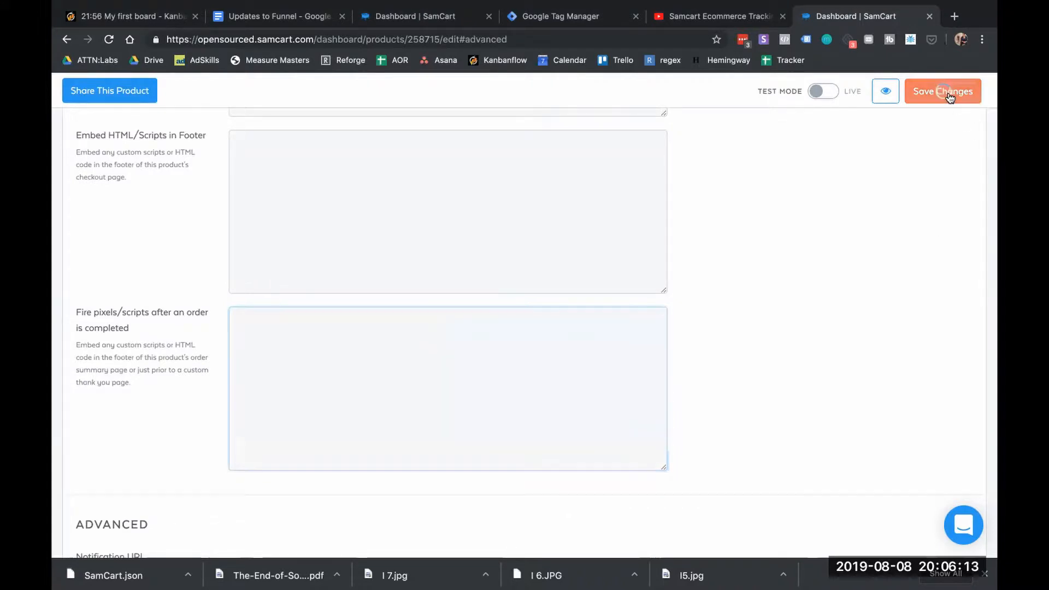
scroll(410, 214, "up", 10)
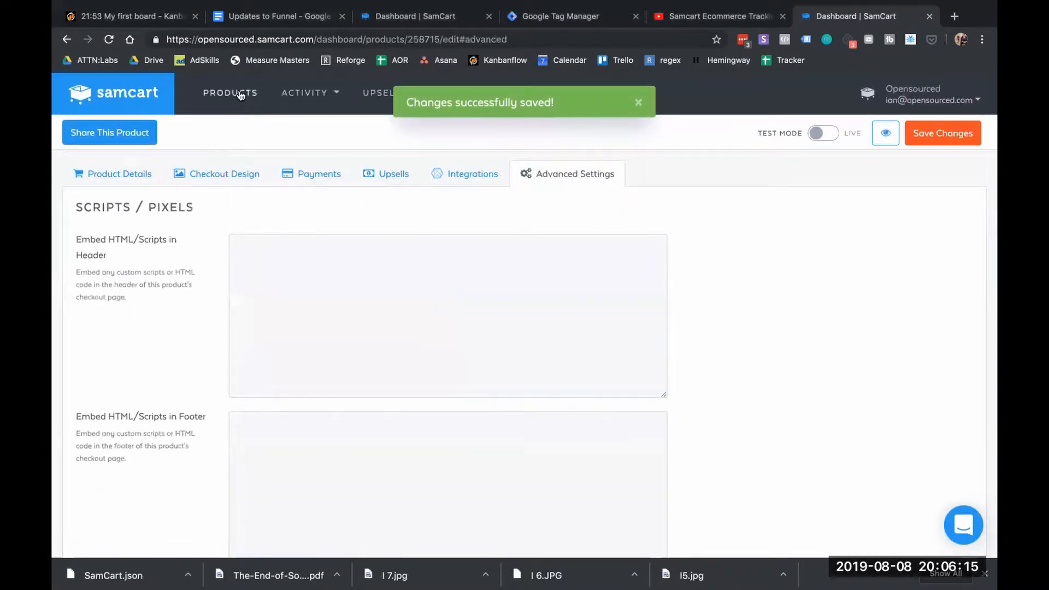
Clear Opensourced 2's AddToCart header script and 50.00 Purchase script, save, then list the upsells
left_click(229, 92)
left_click(480, 318)
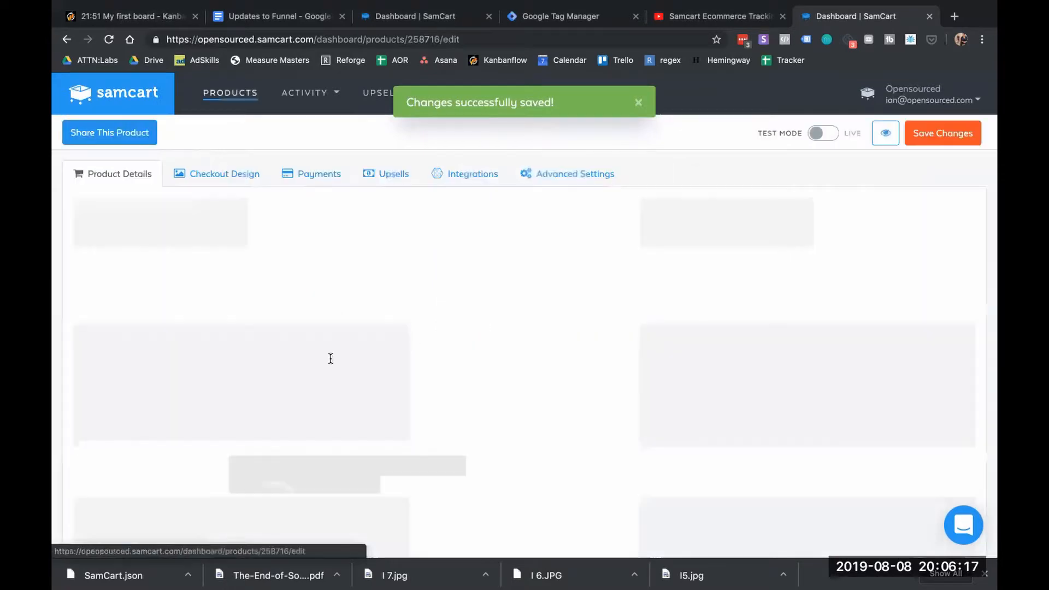
left_click(576, 173)
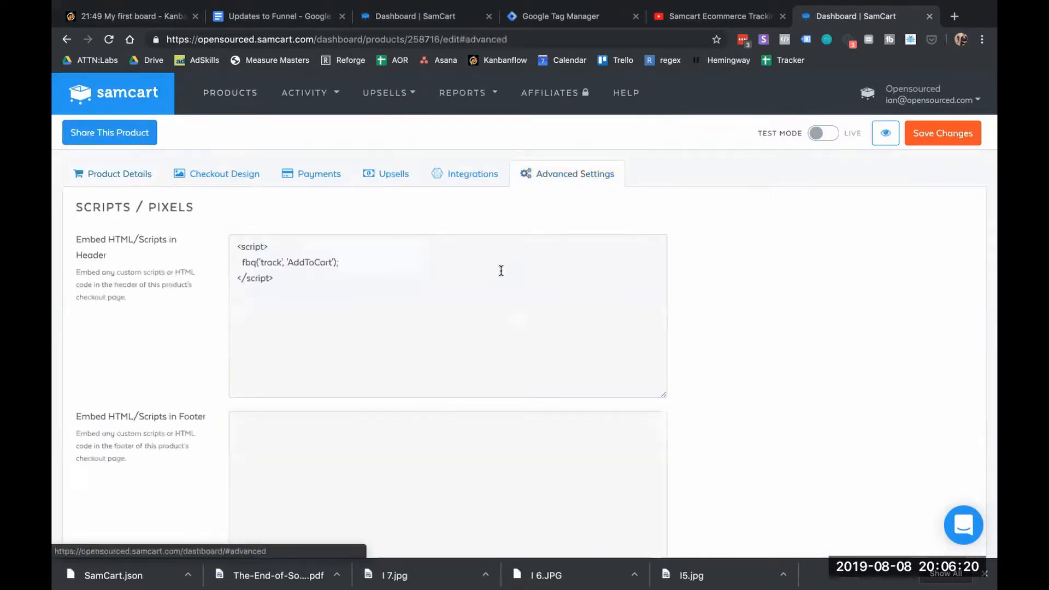
scroll(500, 270, "down", 3)
scroll(302, 180, "up", 2)
left_click(304, 186)
key("ctrl+a")
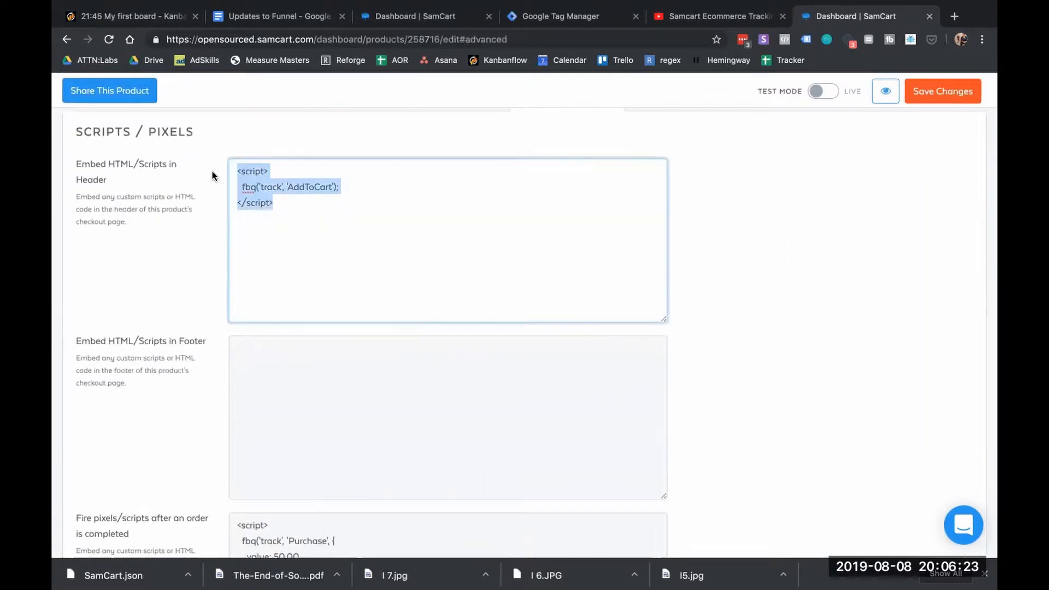
key("BackSpace")
scroll(315, 252, "down", 5)
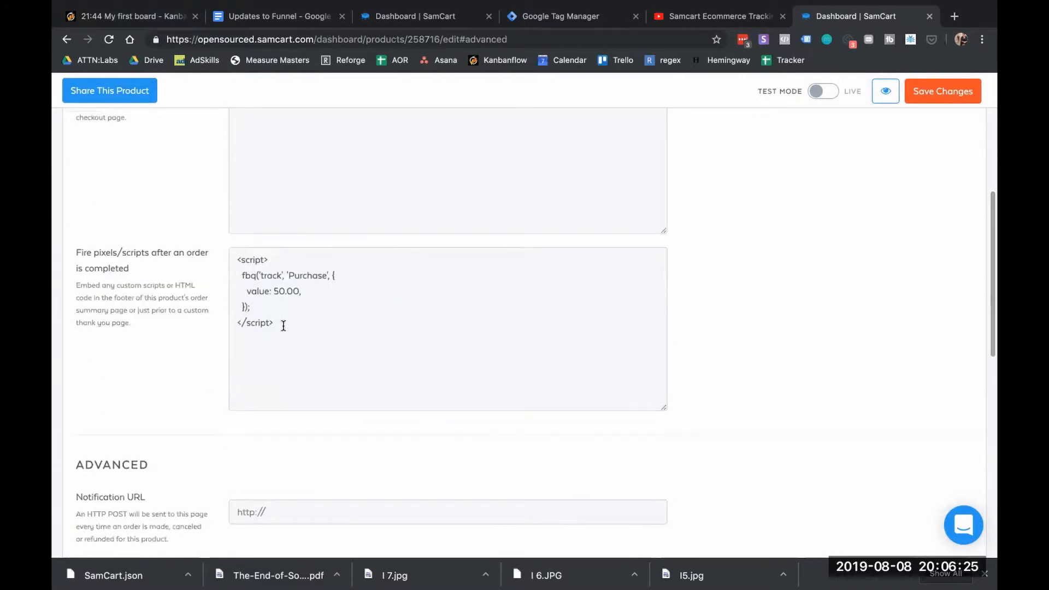
left_click_drag(283, 323, 227, 272)
key("ctrl+a")
key("BackSpace")
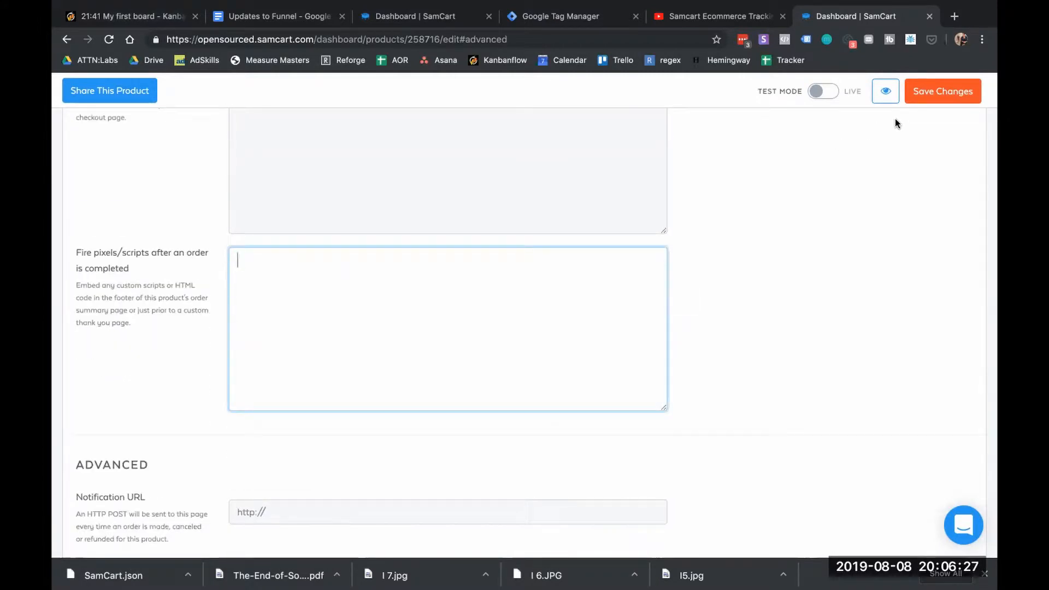
left_click(934, 94)
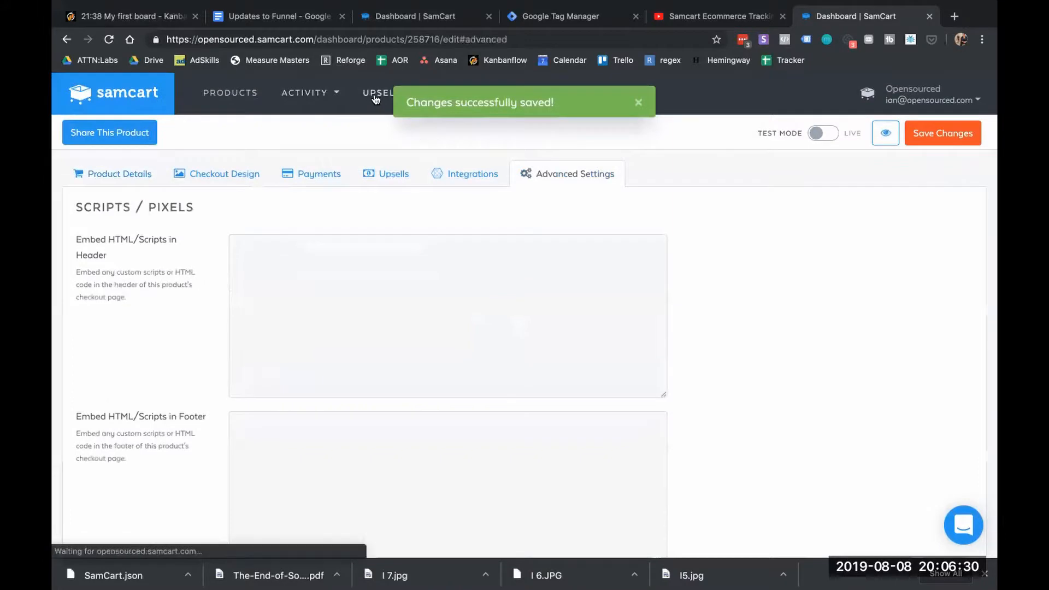
mouse_move(372, 98)
left_click(375, 127)
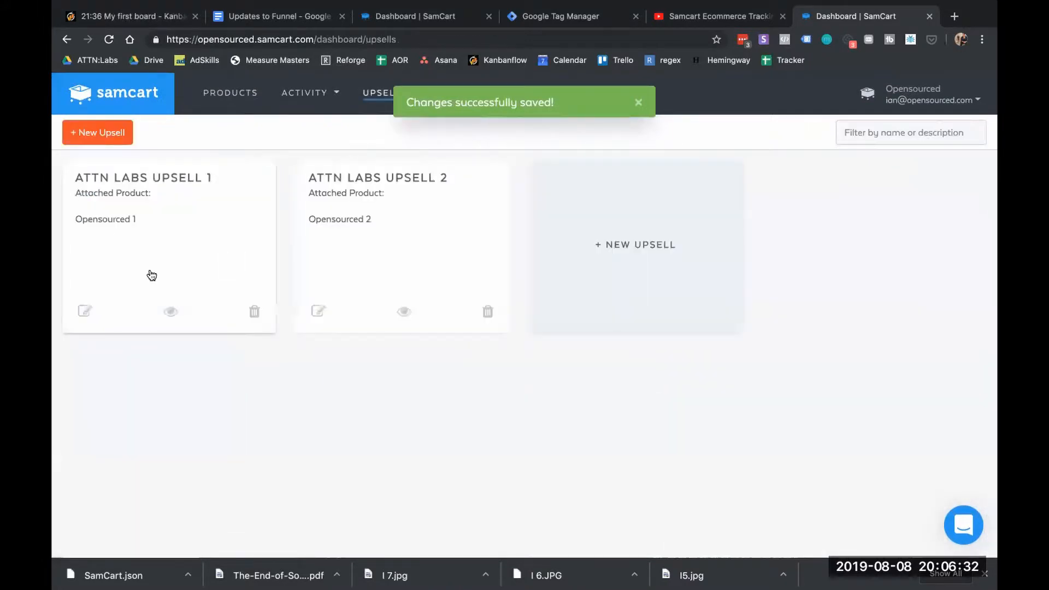
Inspect the ATTN Labs Upsell 1 HTML in source-code view
left_click(83, 310)
scroll(368, 311, "down", 10)
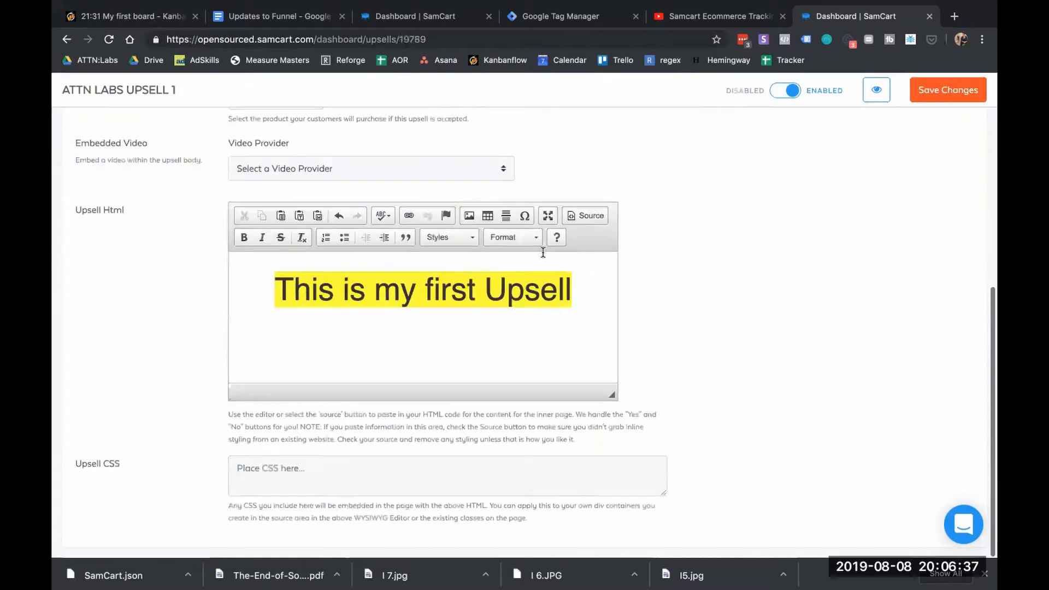
left_click(589, 216)
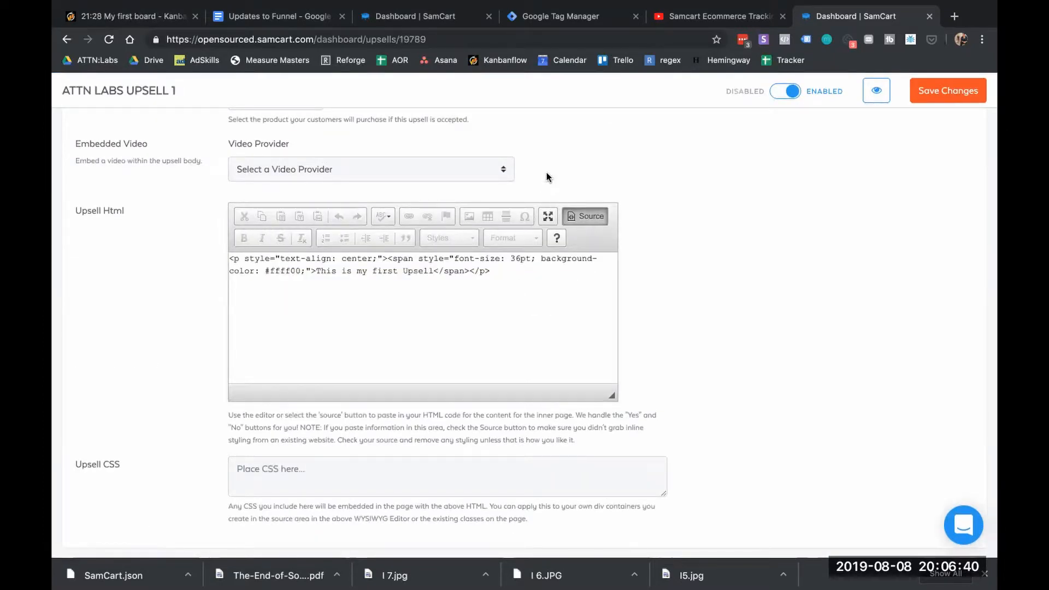
scroll(546, 172, "up", 10)
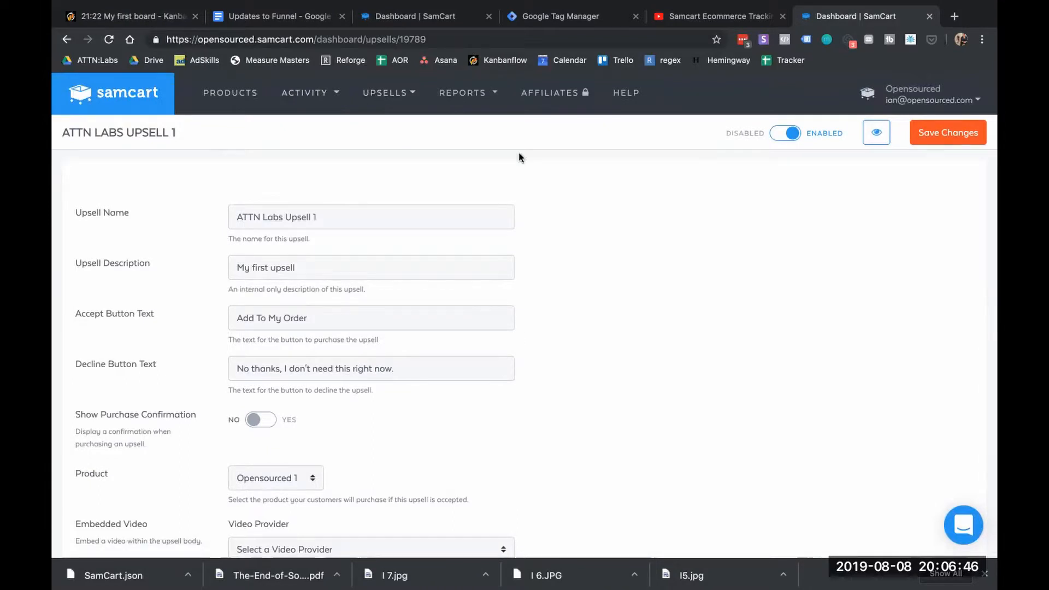
In Marketplace General settings, select and cut all Google Analytics and Pixel code from the header scripts box
left_click(893, 104)
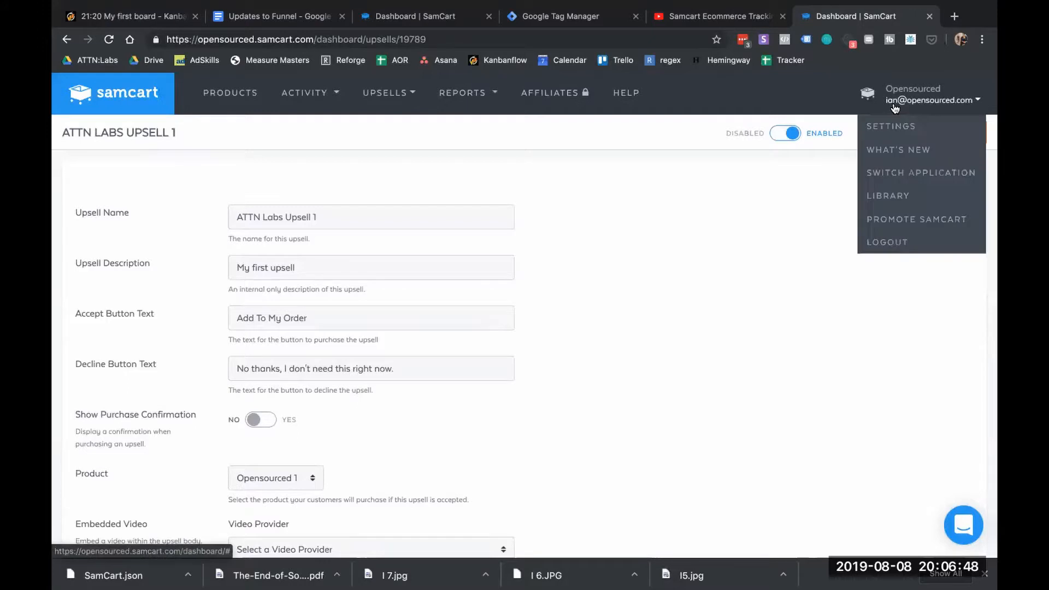
left_click(895, 127)
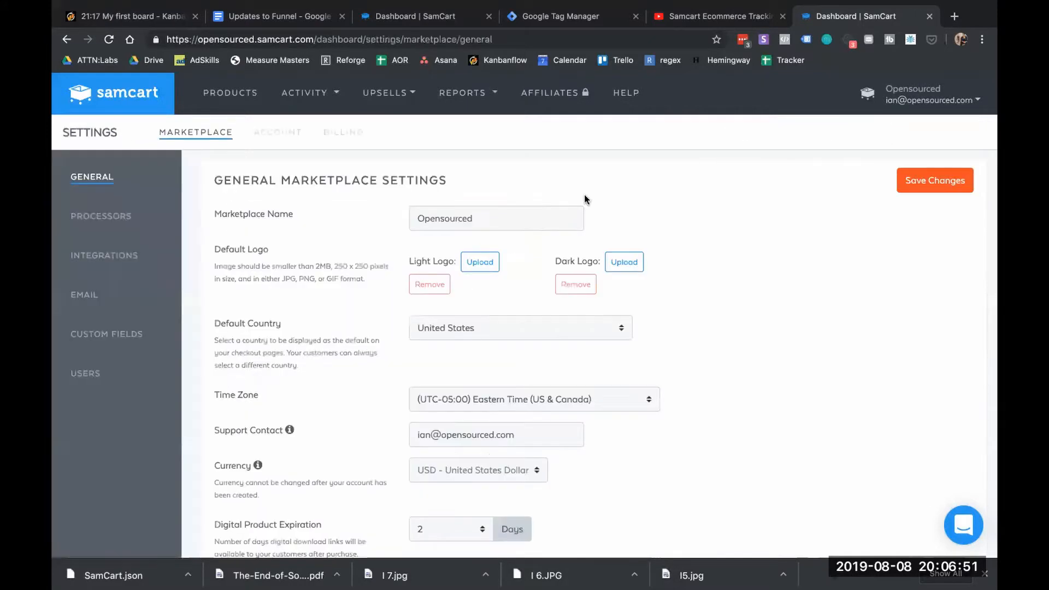
scroll(680, 277, "down", 7)
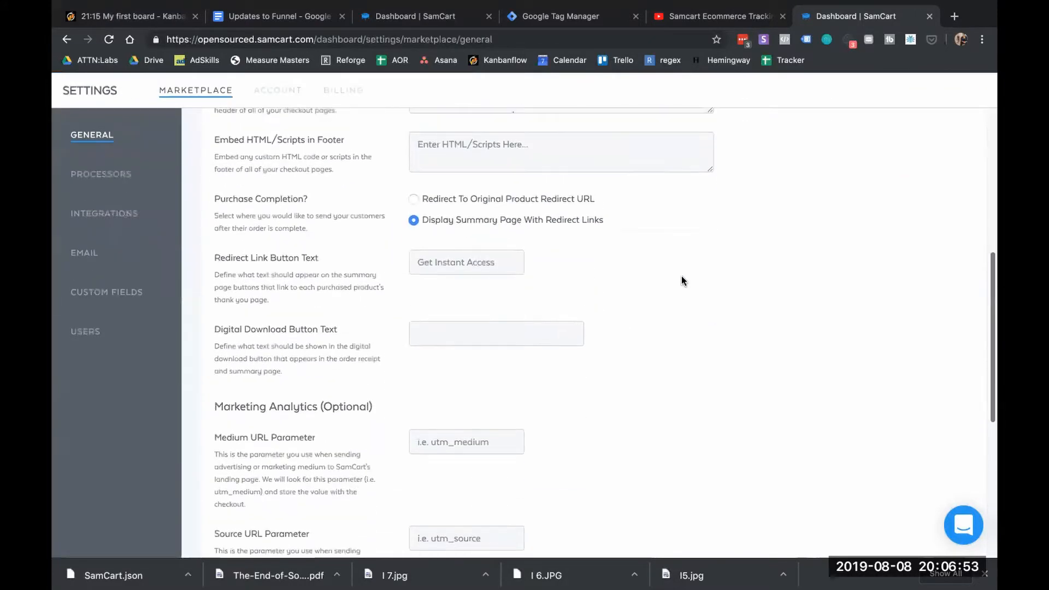
scroll(509, 200, "down", 10)
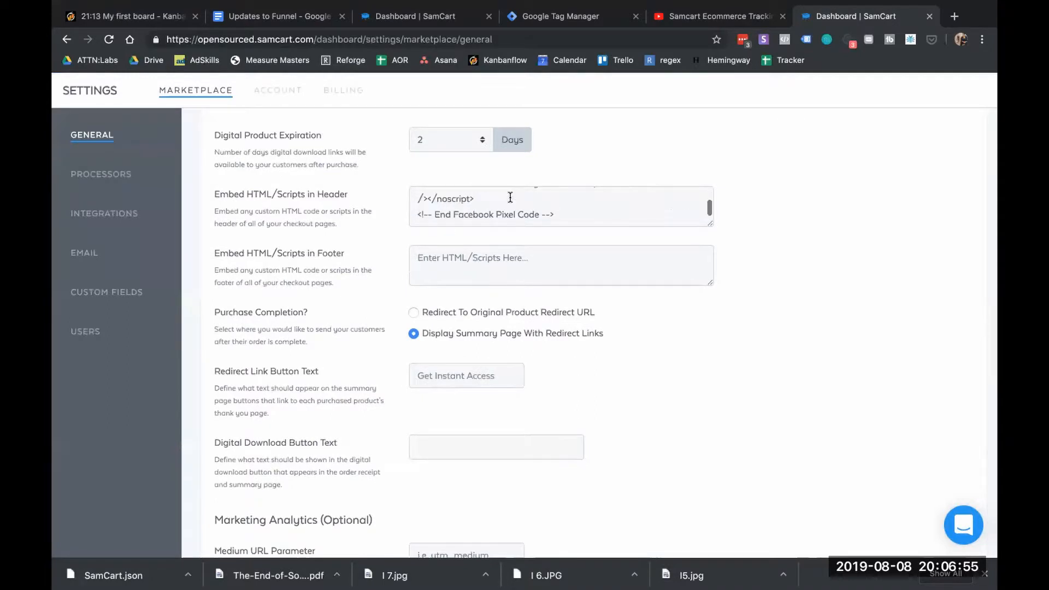
left_click(553, 211)
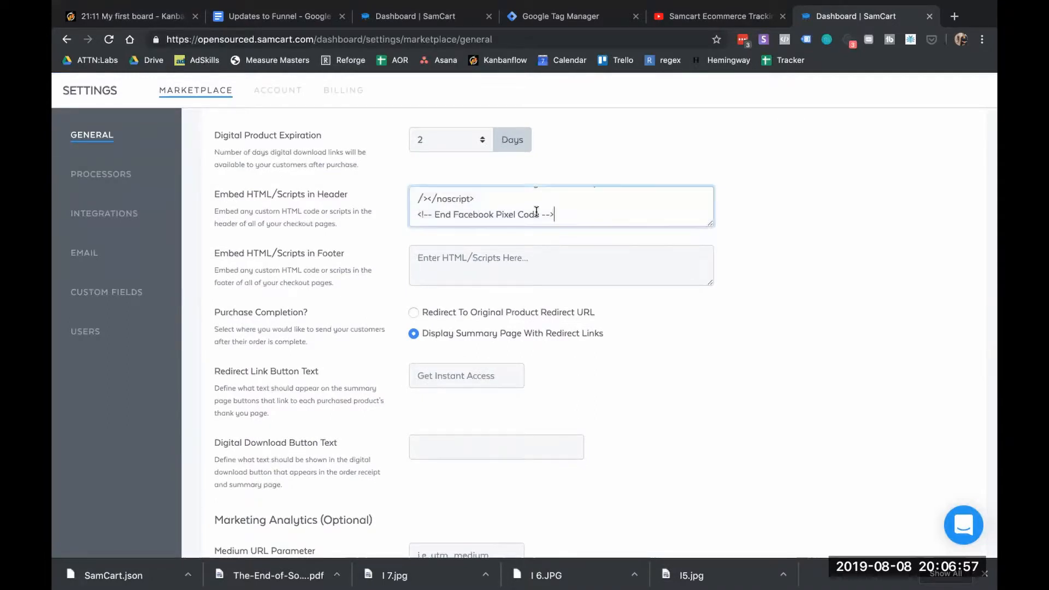
key("ctrl+a")
left_click_drag(361, 140, 350, 136)
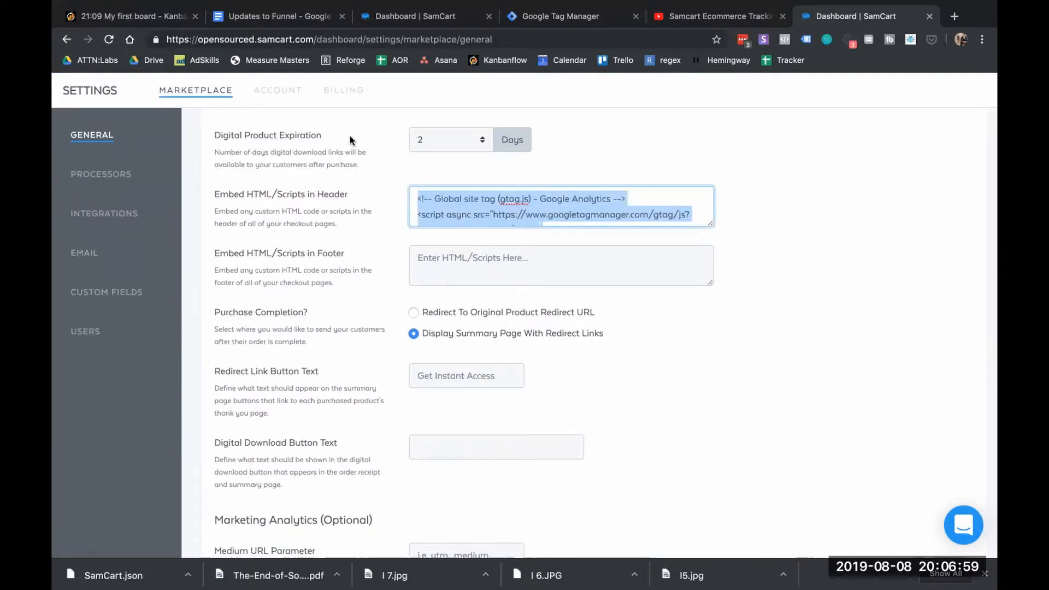
scroll(472, 216, "down", 10)
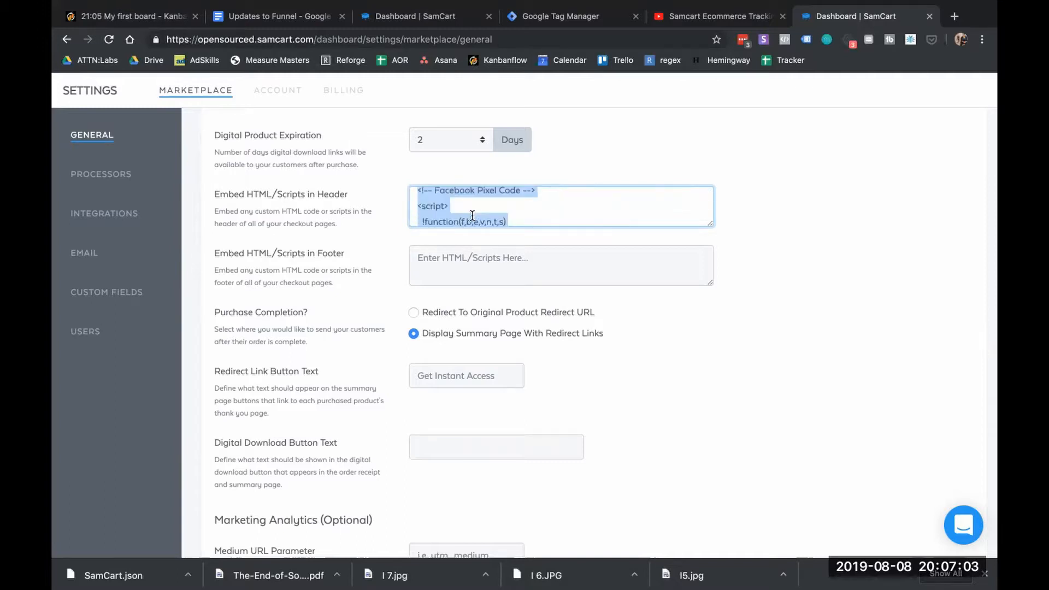
key("BackSpace")
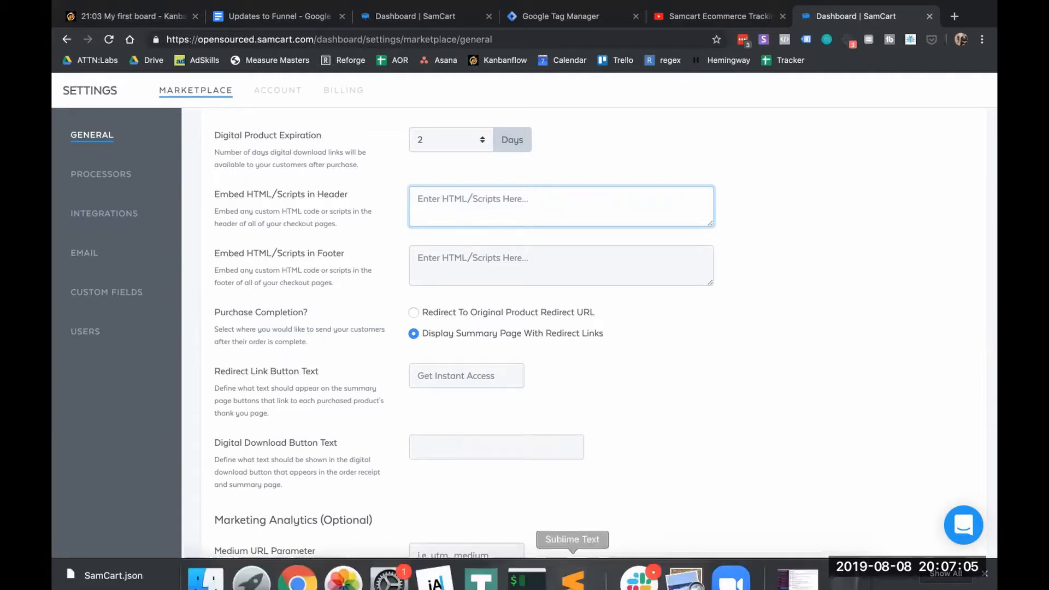
Open the upsell script file from the desktop in Sublime Text
left_click(575, 572)
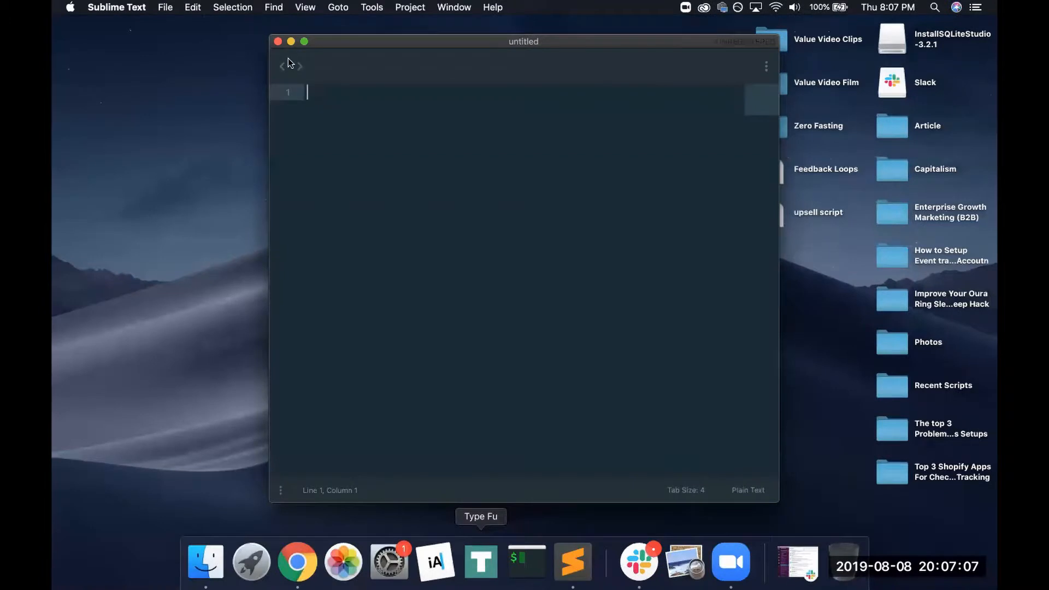
key("super+v")
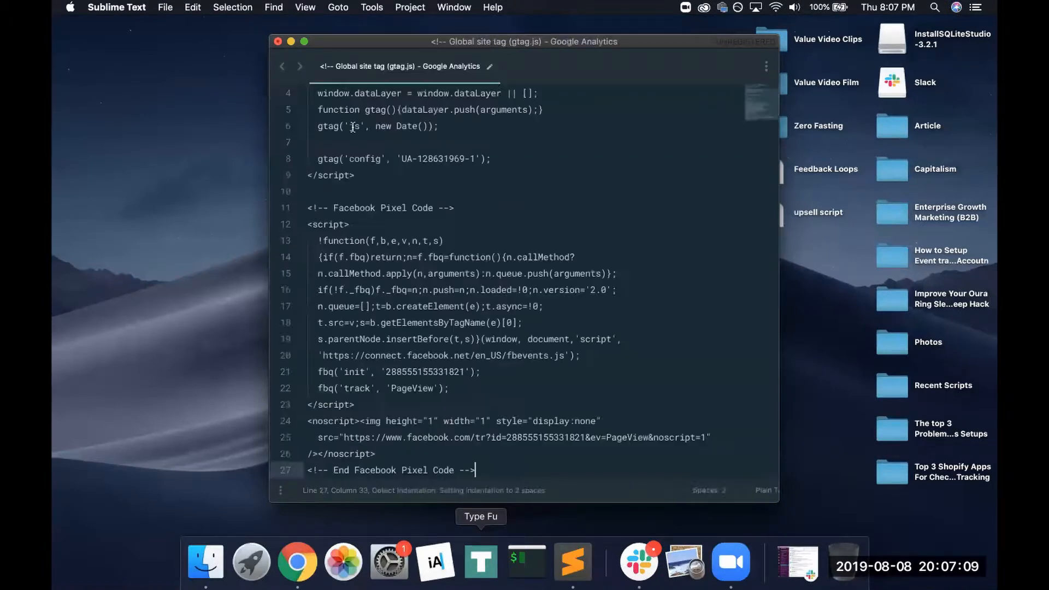
left_click(797, 212)
double_click(796, 212)
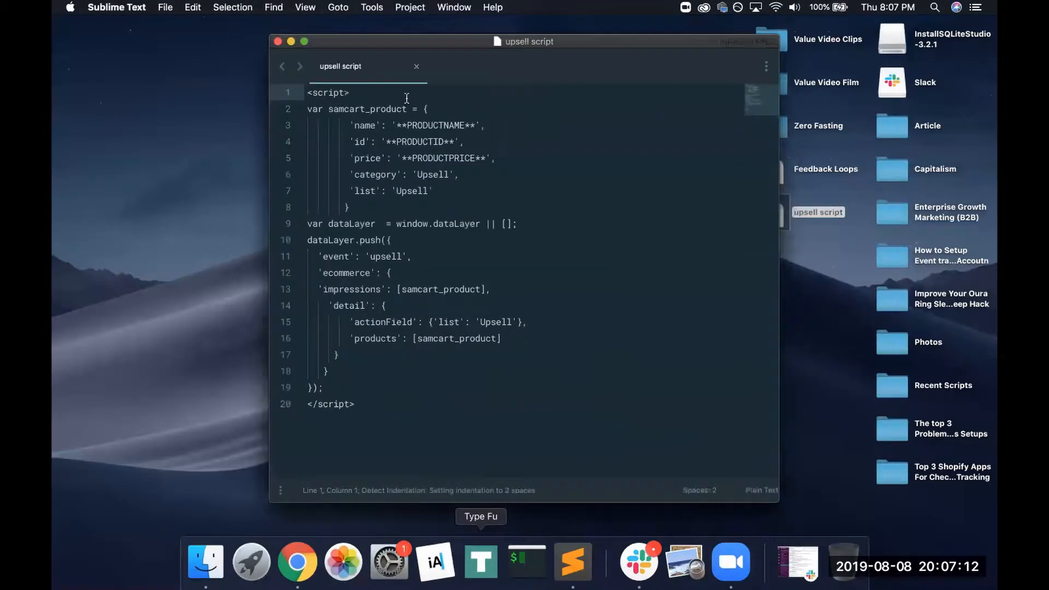
left_click_drag(404, 63, 339, 117)
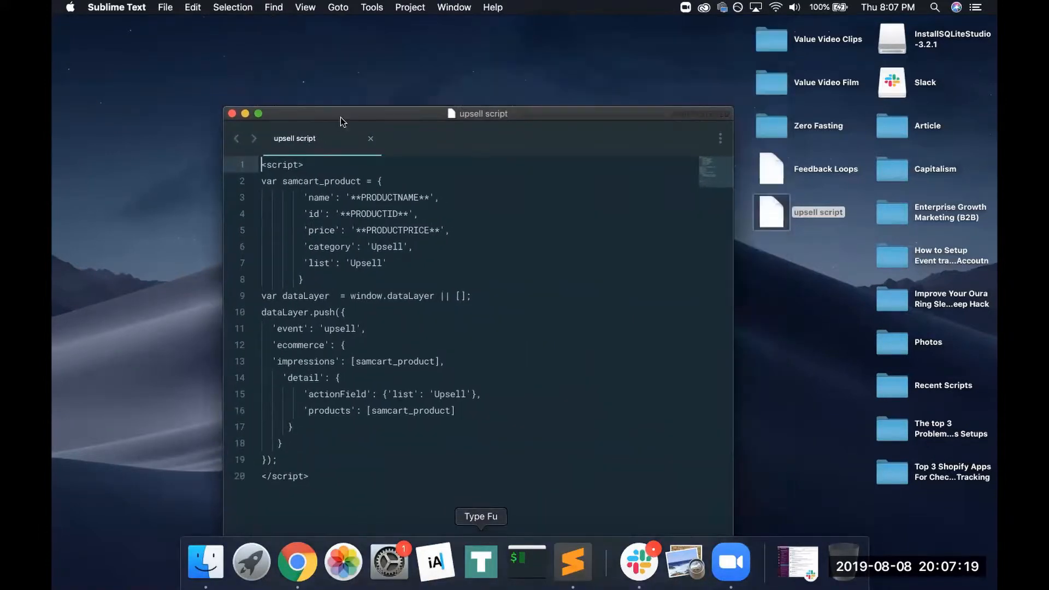
Paste the cut Google Analytics and Facebook Pixel code into a new Sublime Text file
left_click(165, 7)
left_click(183, 23)
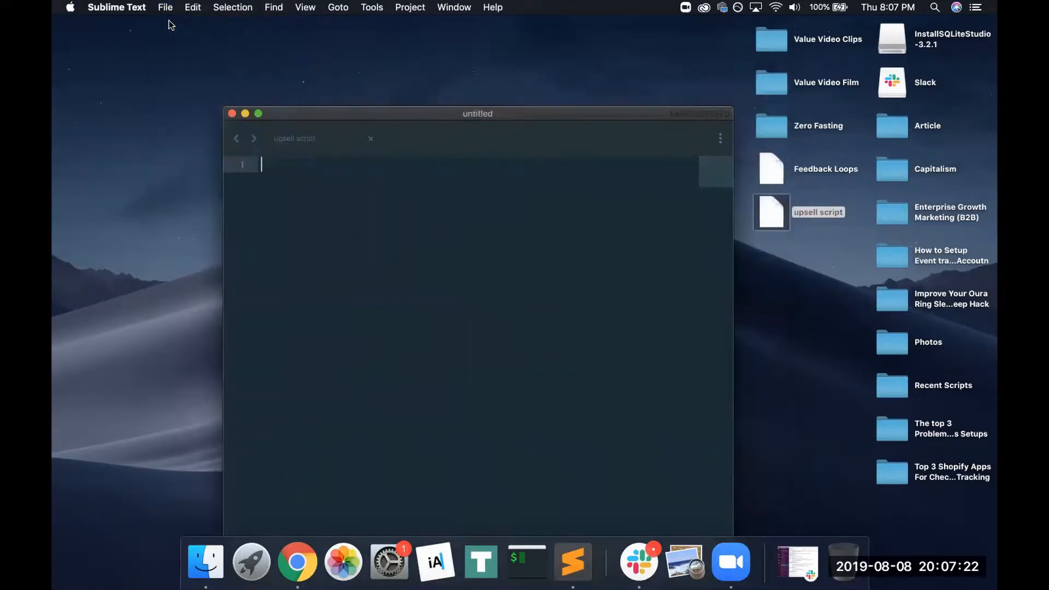
key("super+v")
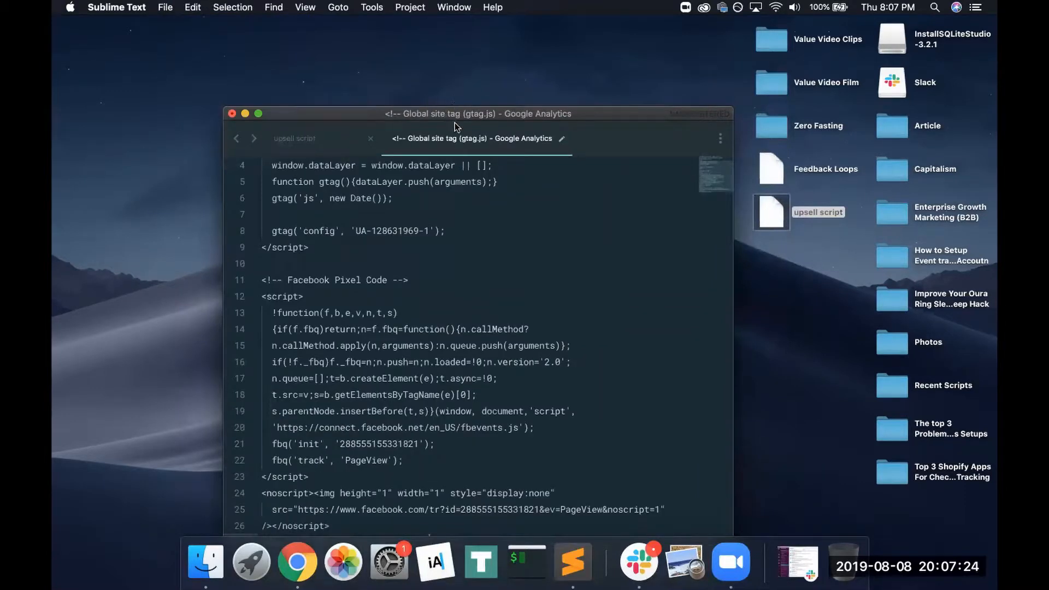
left_click(298, 562)
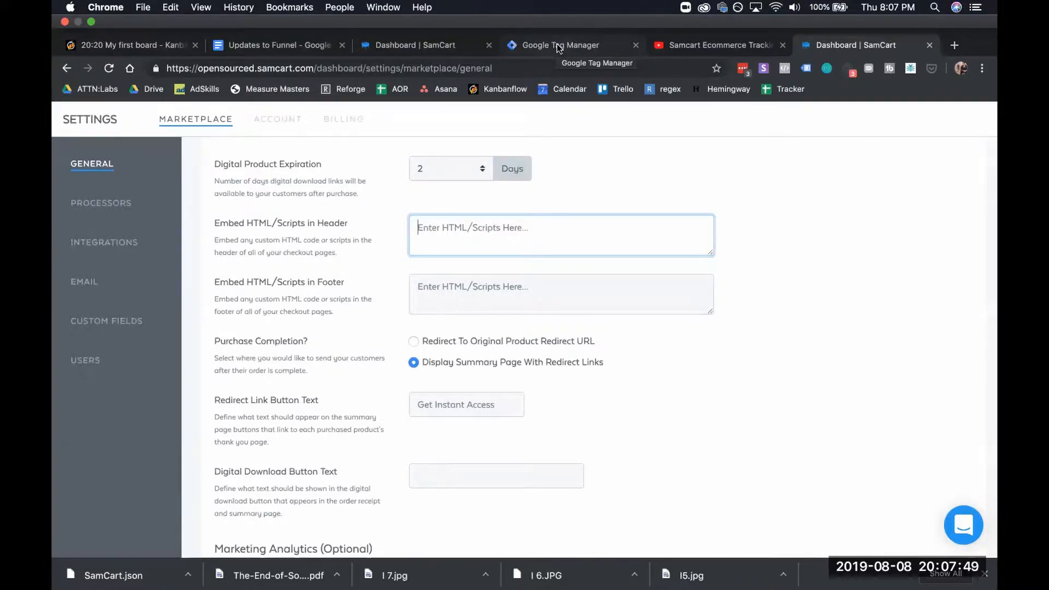
Copy the container's Tag Manager head snippet and paste it into SamCart's header scripts field
left_click(556, 44)
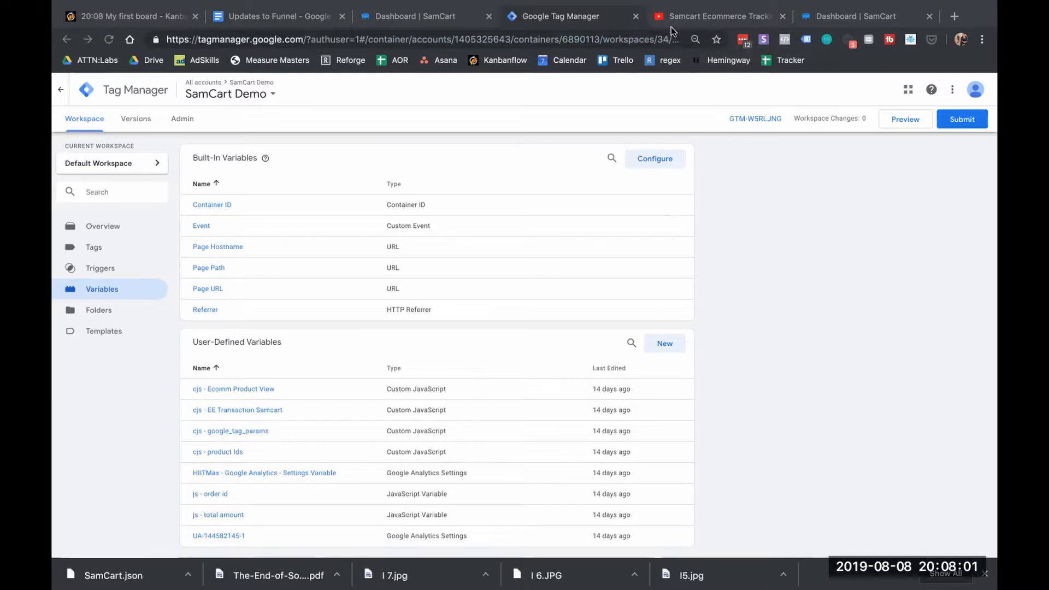
left_click(741, 119)
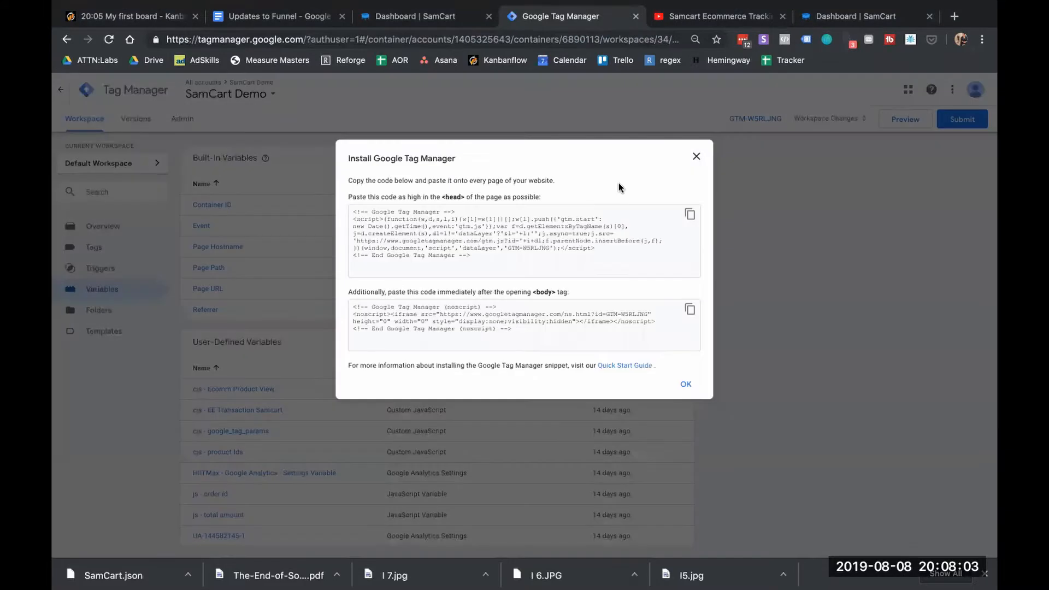
triple_click(567, 241)
left_click(512, 257)
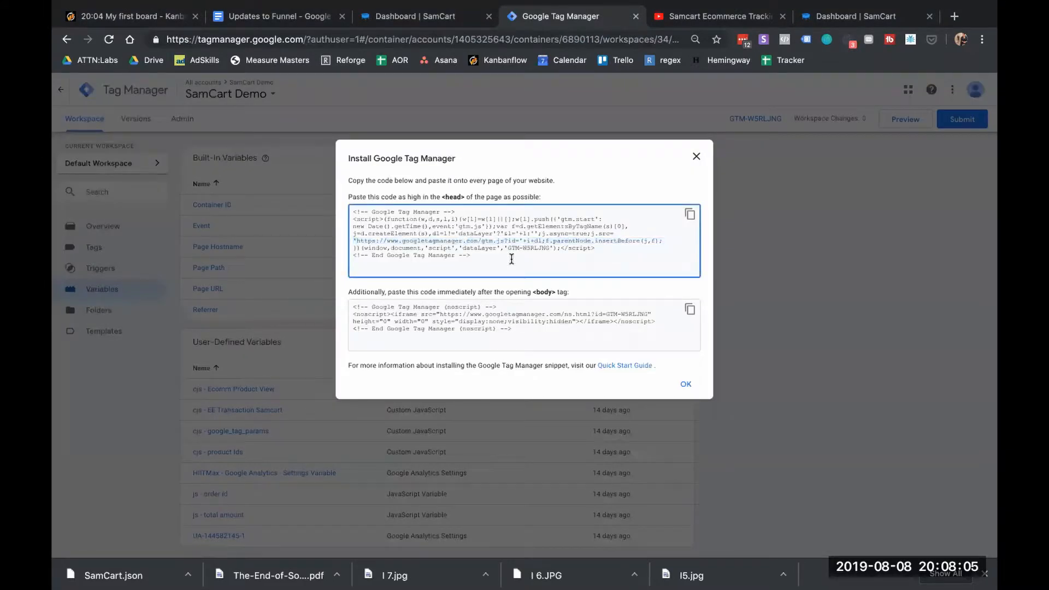
key("ctrl+a")
key("super+c")
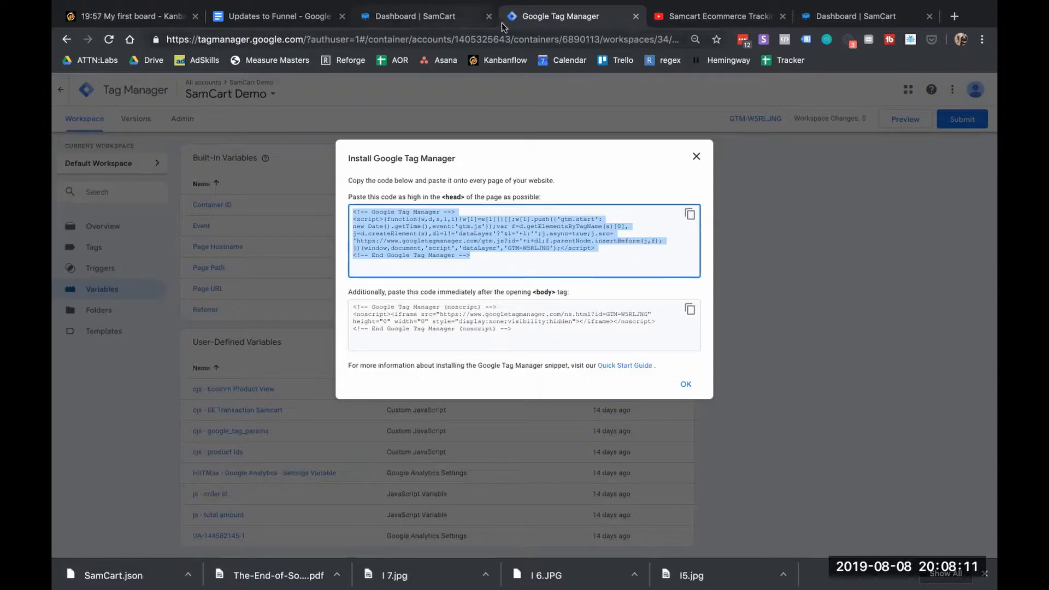
left_click(825, 13)
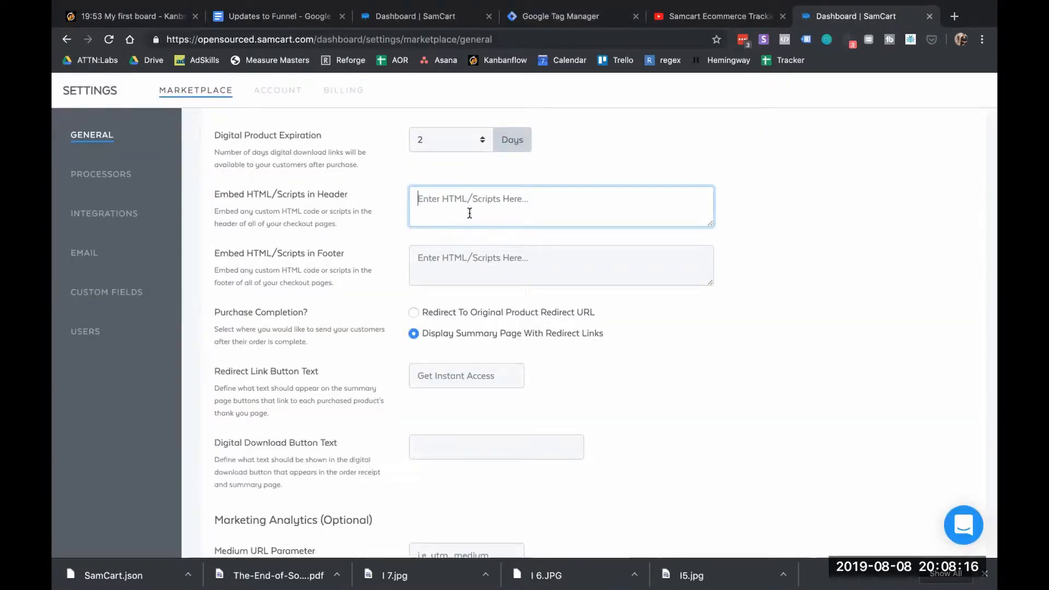
key("super+v")
Select the Tag Manager body noscript snippet in the install code
left_click(518, 16)
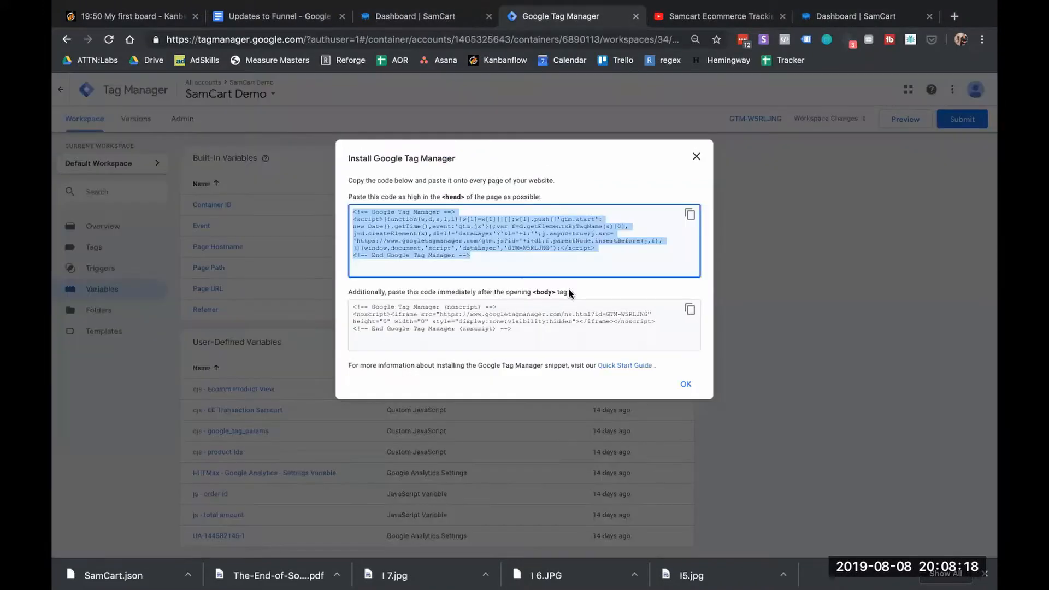
left_click_drag(513, 330, 335, 319)
key("super+c")
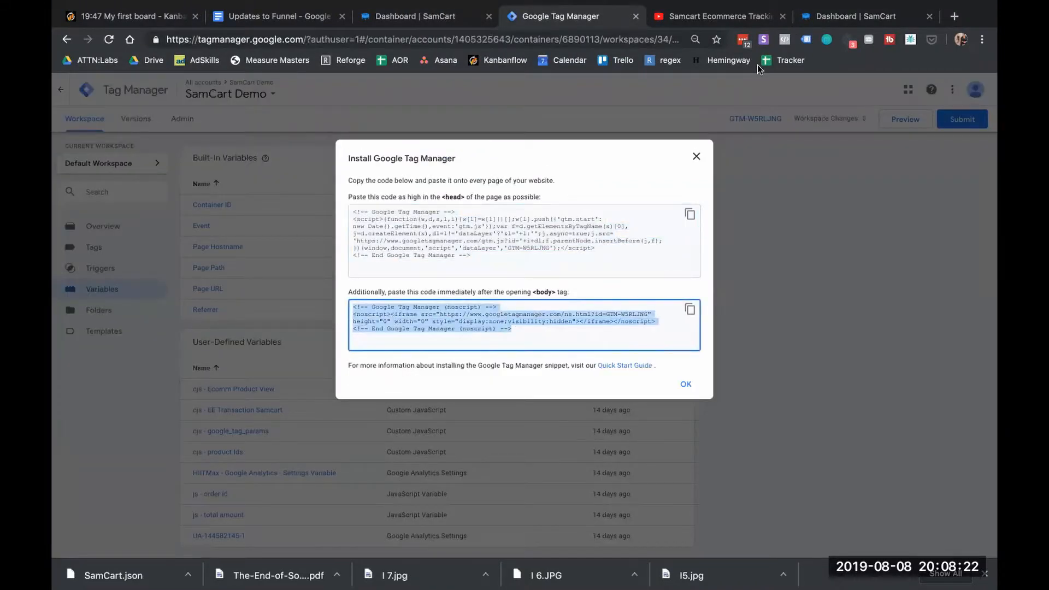
left_click(825, 16)
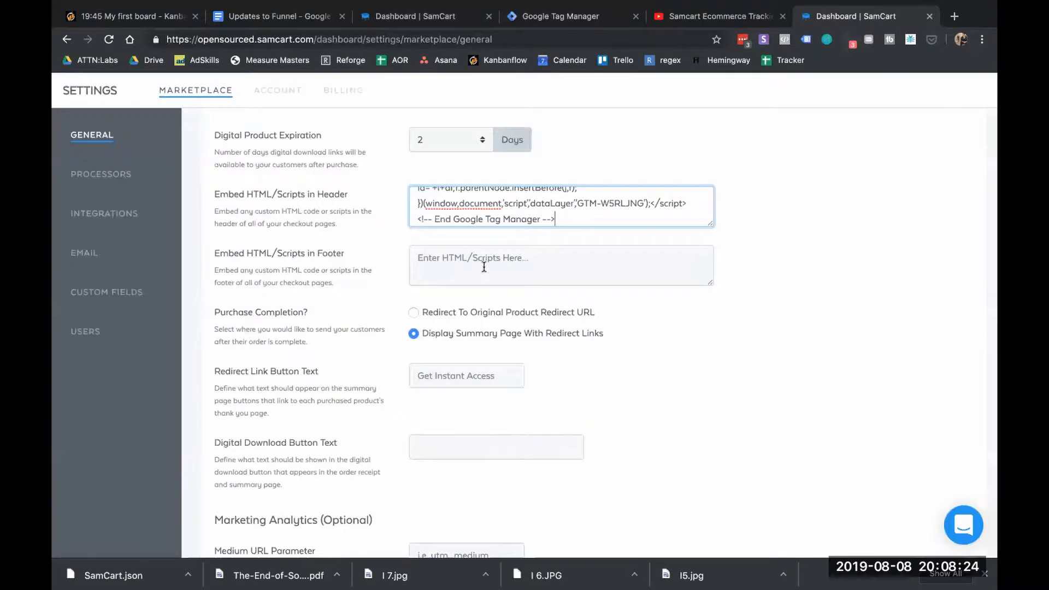
Paste the noscript snippet into Embed HTML/Scripts in Footer and save the marketplace settings
left_click(644, 265)
key("super+v")
scroll(798, 424, "down", 9)
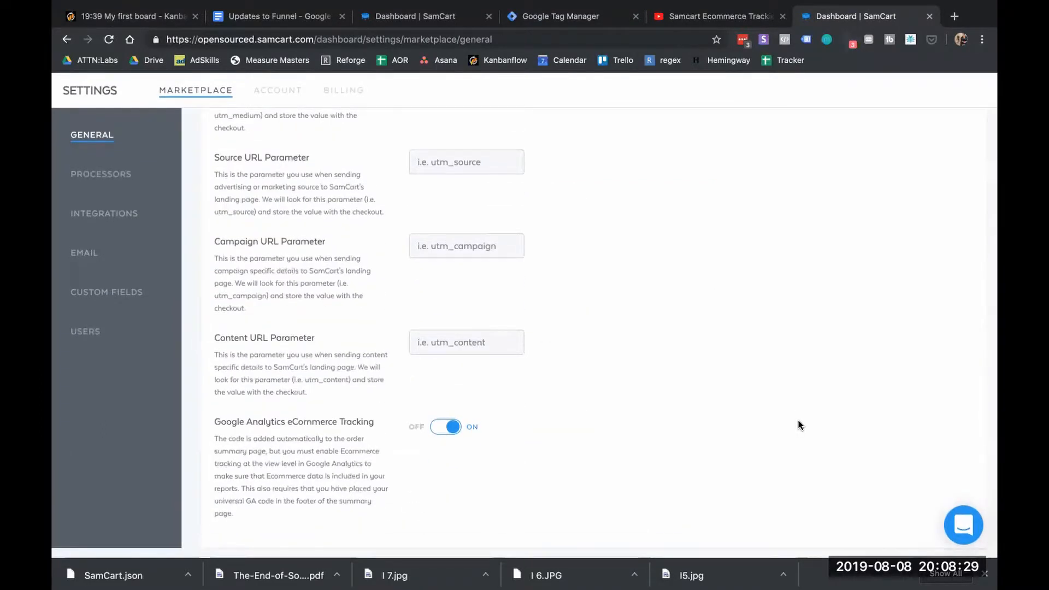
scroll(798, 425, "up", 15)
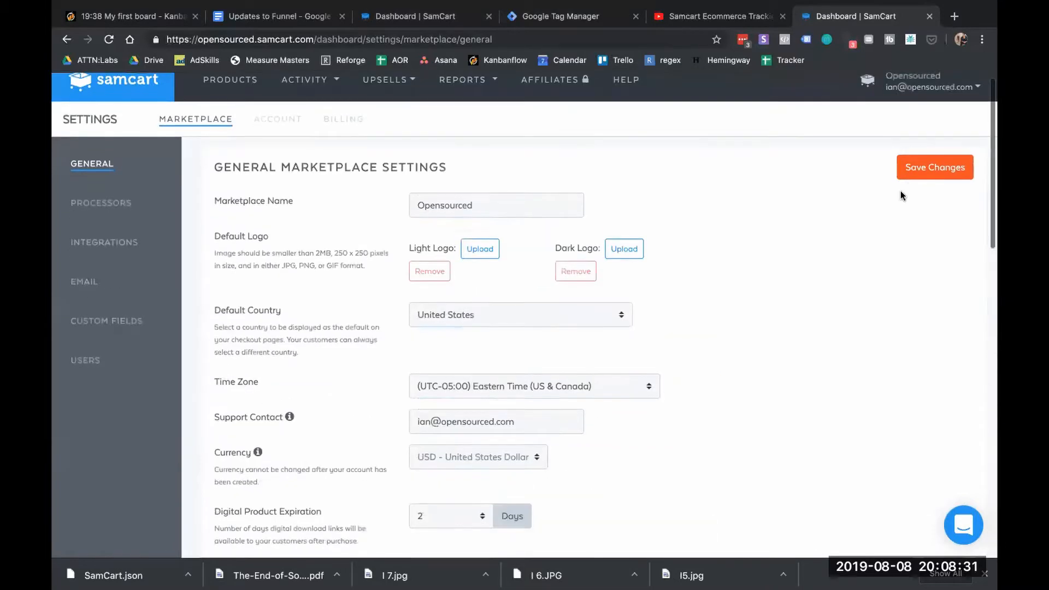
left_click(928, 166)
scroll(737, 242, "down", 3)
scroll(736, 241, "down", 4)
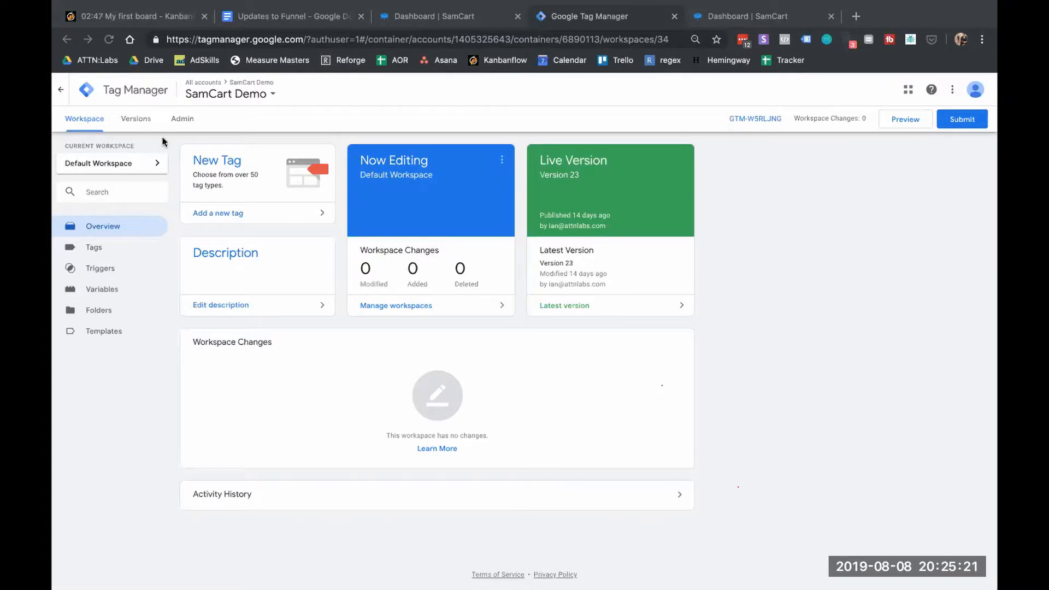
Import SamCart.json into the existing Default Workspace using Overwrite, and confirm
left_click(179, 120)
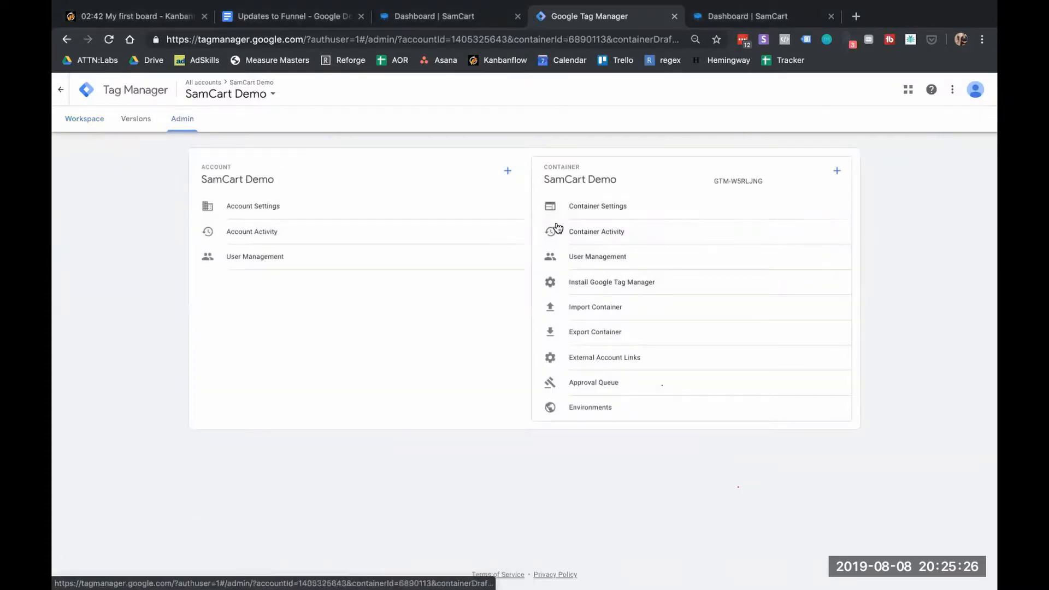
left_click(610, 310)
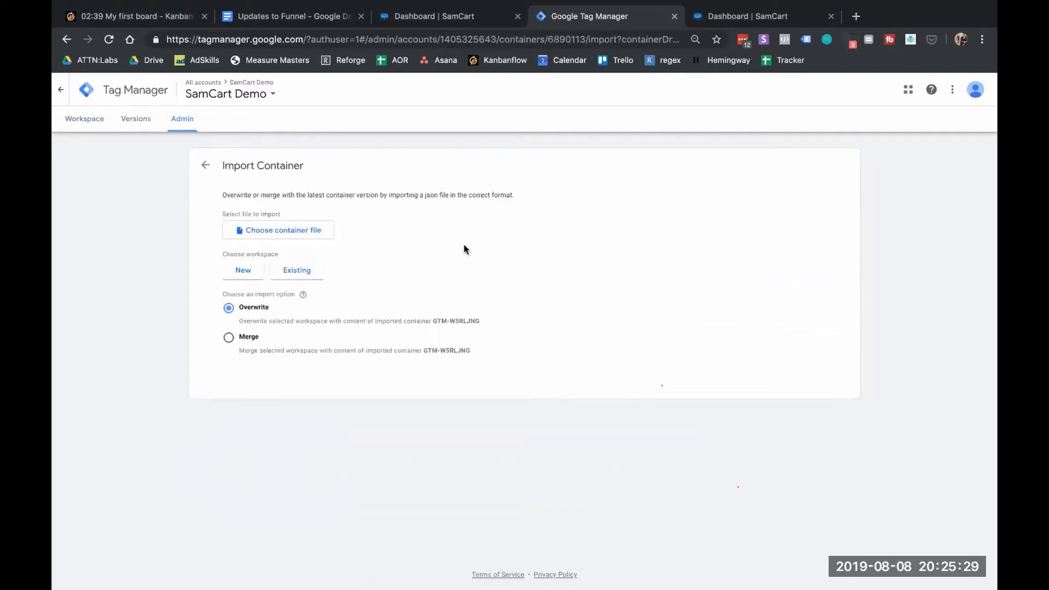
left_click(316, 231)
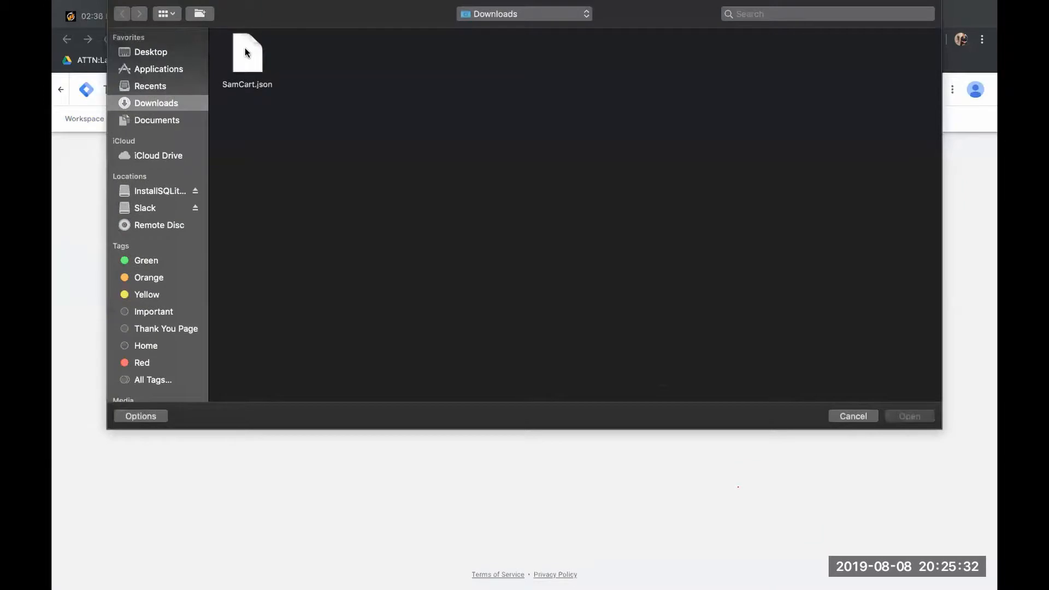
double_click(246, 54)
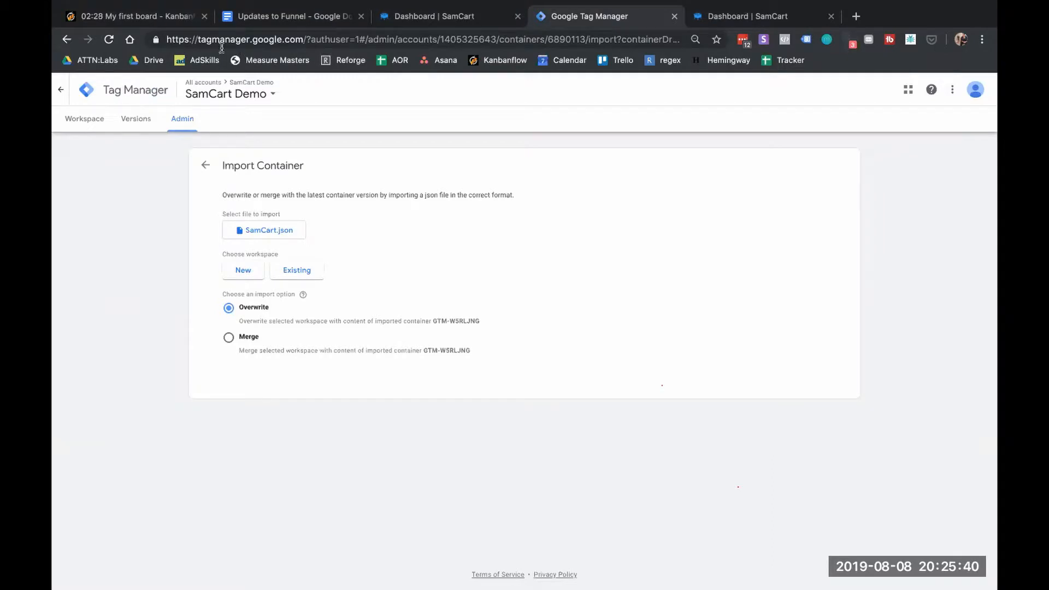
left_click(287, 269)
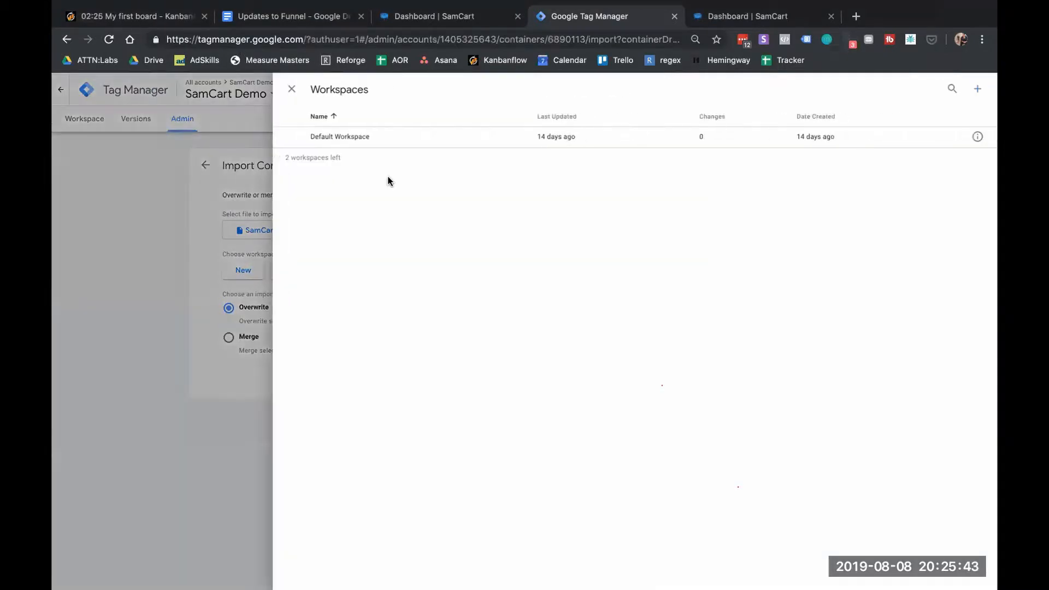
left_click(385, 140)
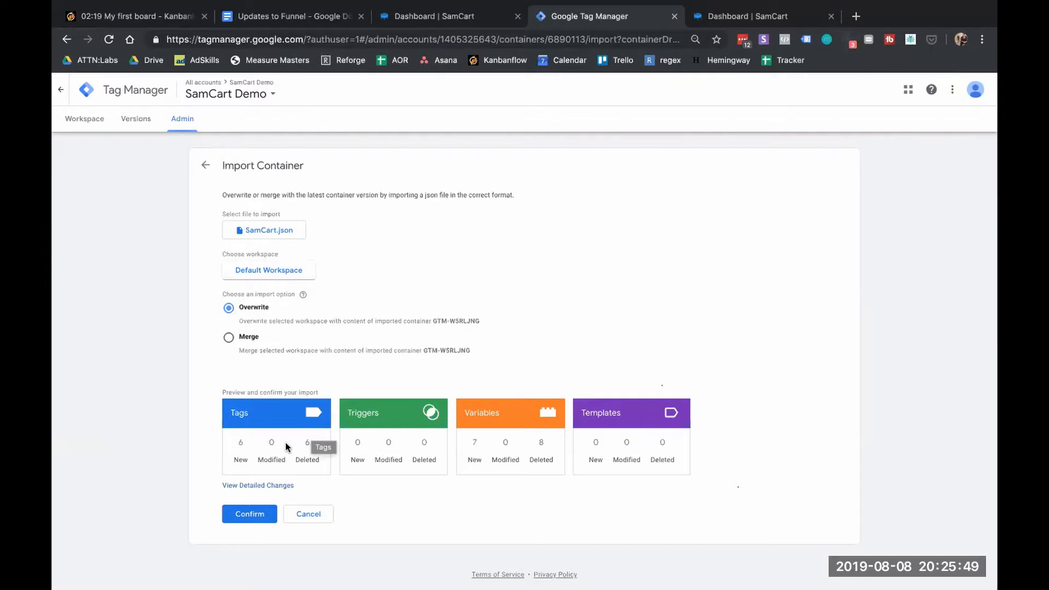
left_click(249, 514)
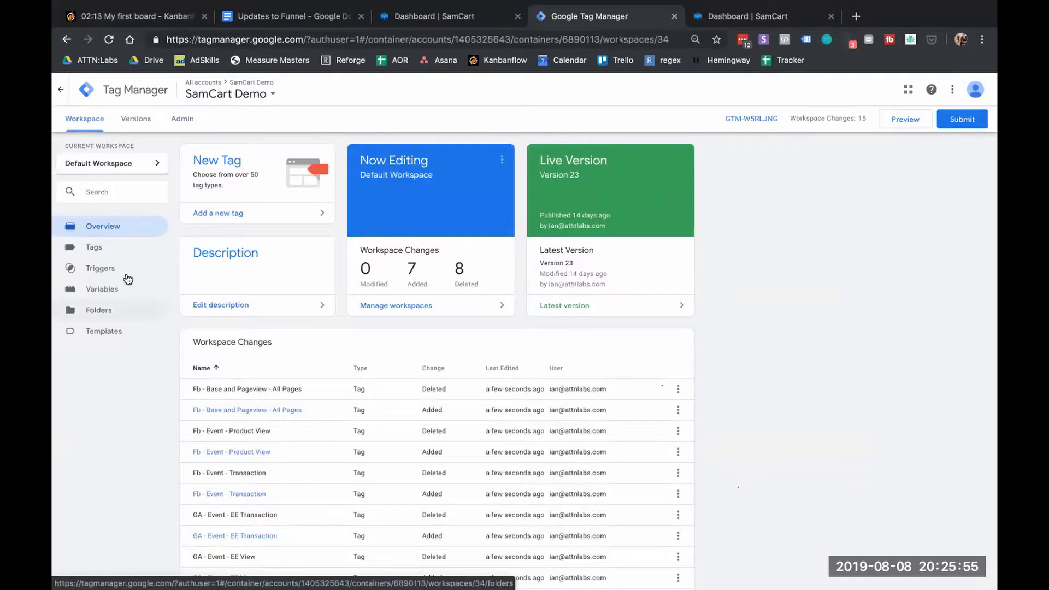
Browse the imported tags and variables, then open the UA-123456-7 settings variable
left_click(121, 249)
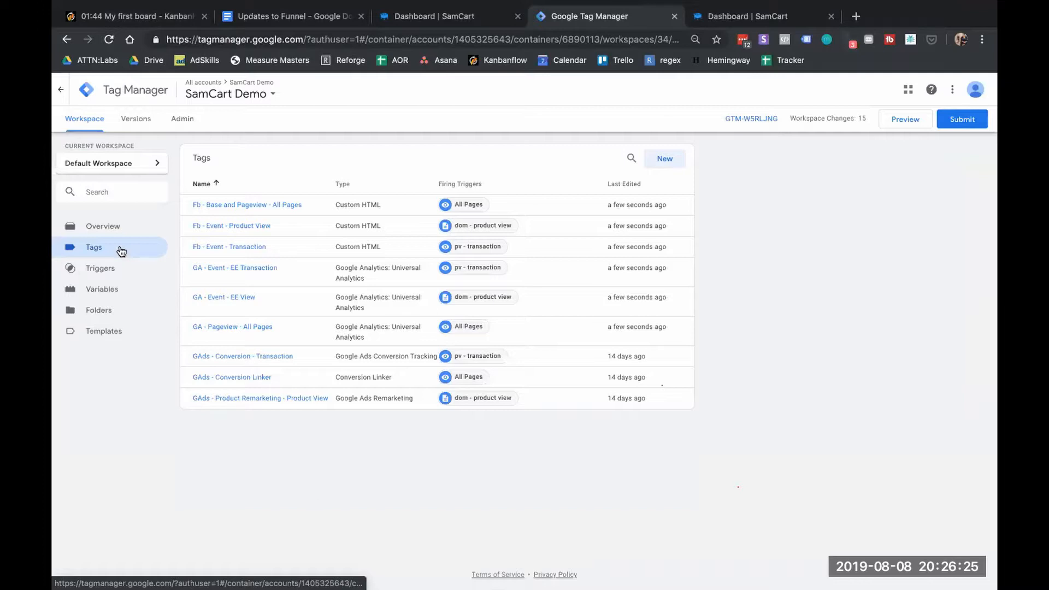
left_click(109, 294)
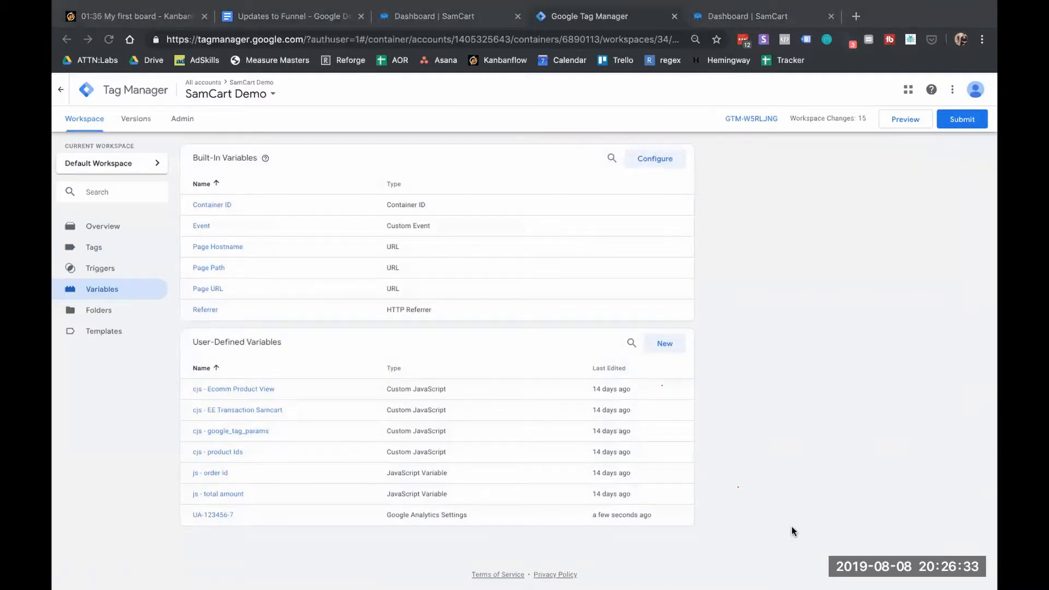
left_click(208, 513)
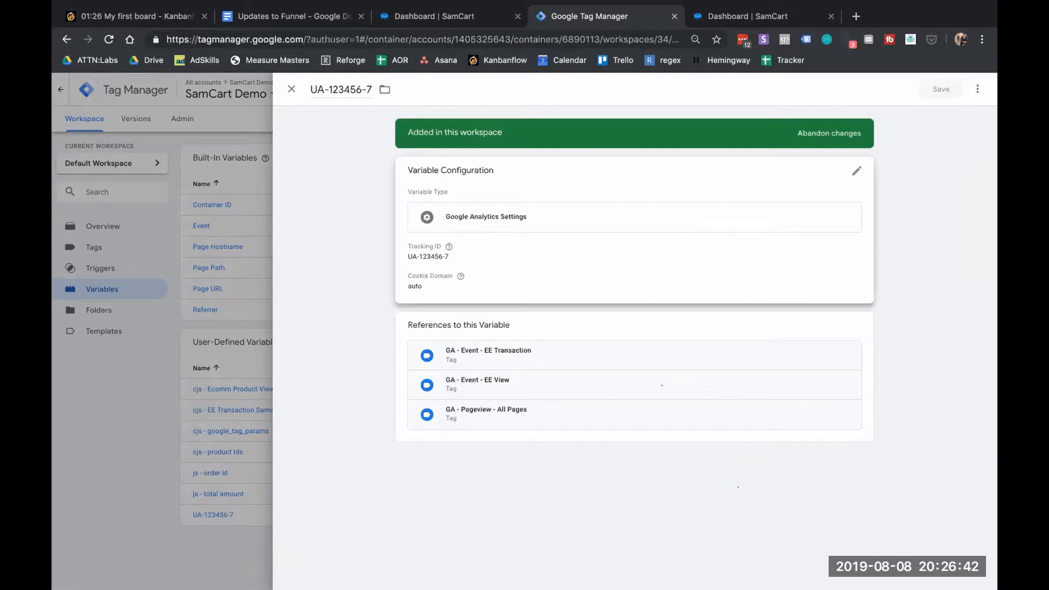
mouse_move(638, 588)
left_click(580, 572)
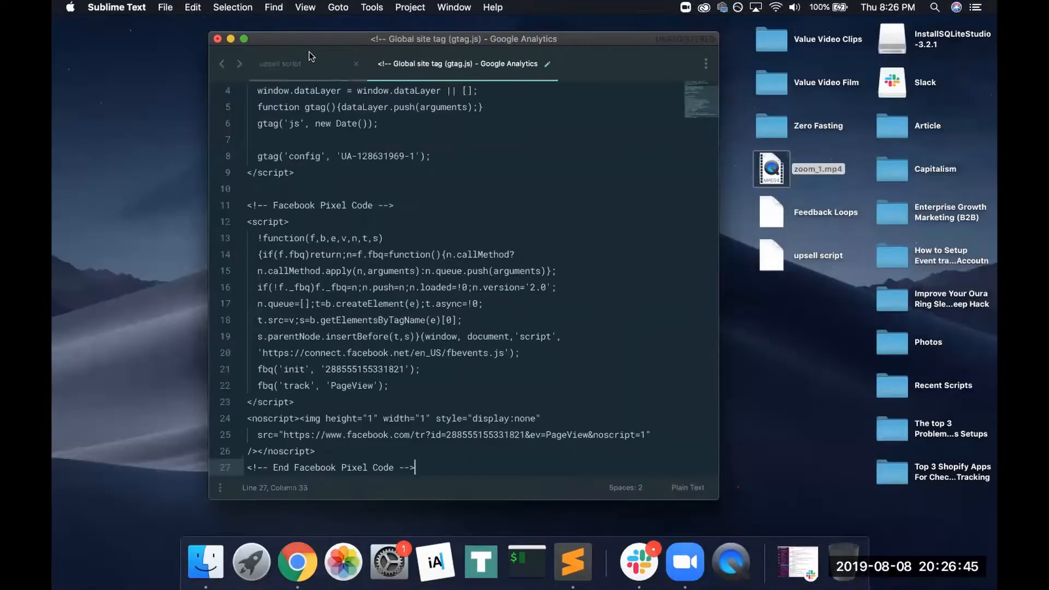
left_click(309, 61)
left_click(411, 64)
left_click_drag(414, 157, 340, 157)
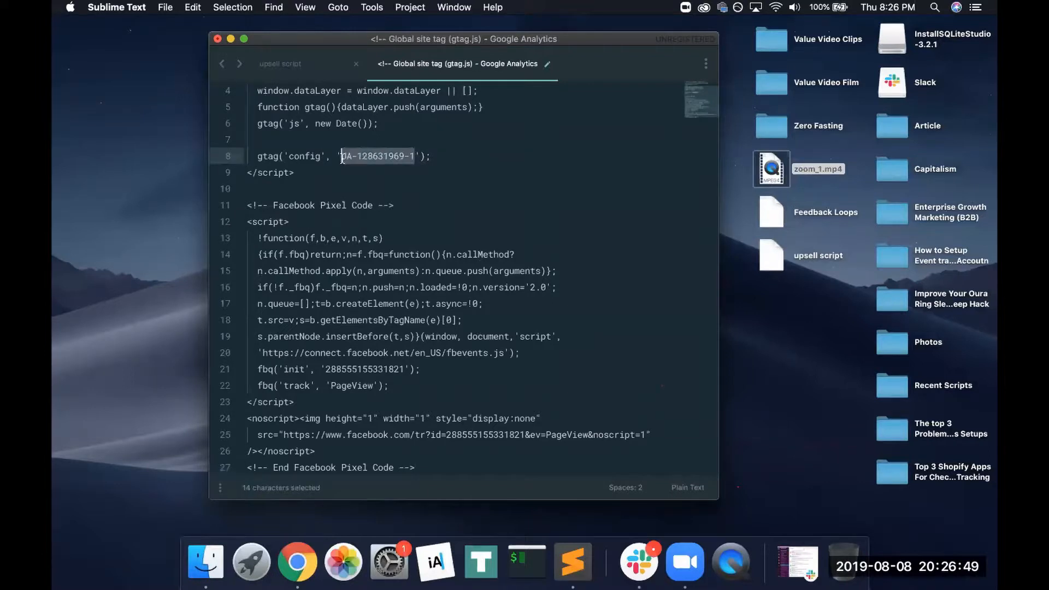
key("super+c")
left_click(298, 563)
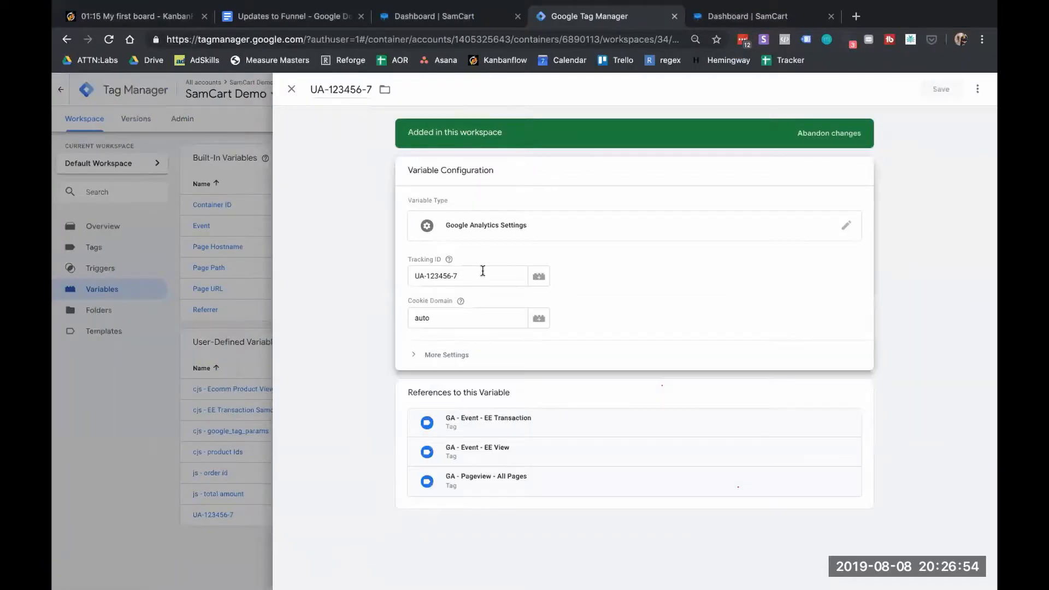
triple_click(482, 273)
key("BackSpace")
key("super+v")
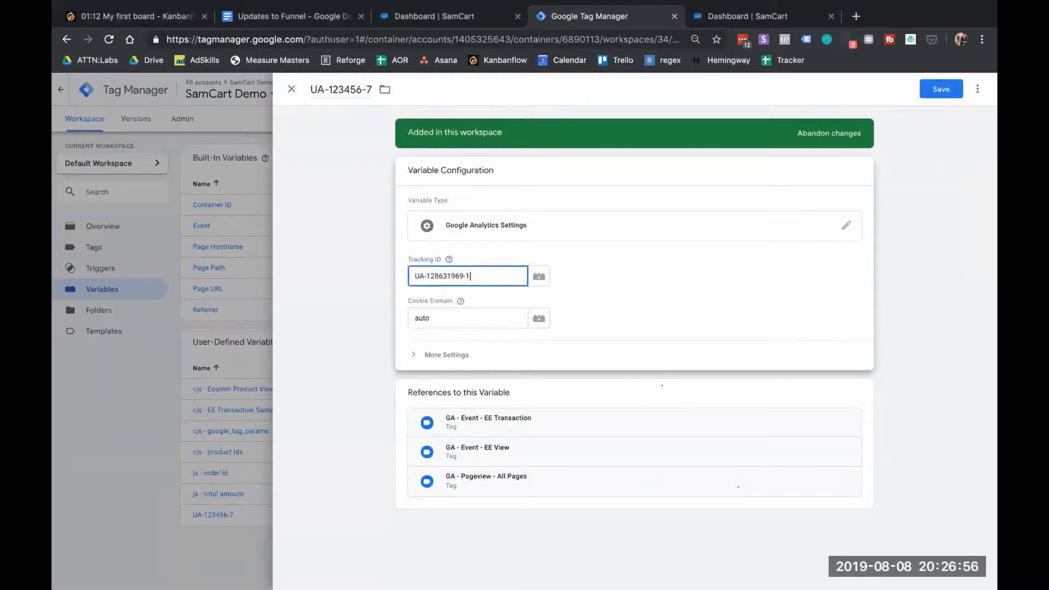
left_click(936, 94)
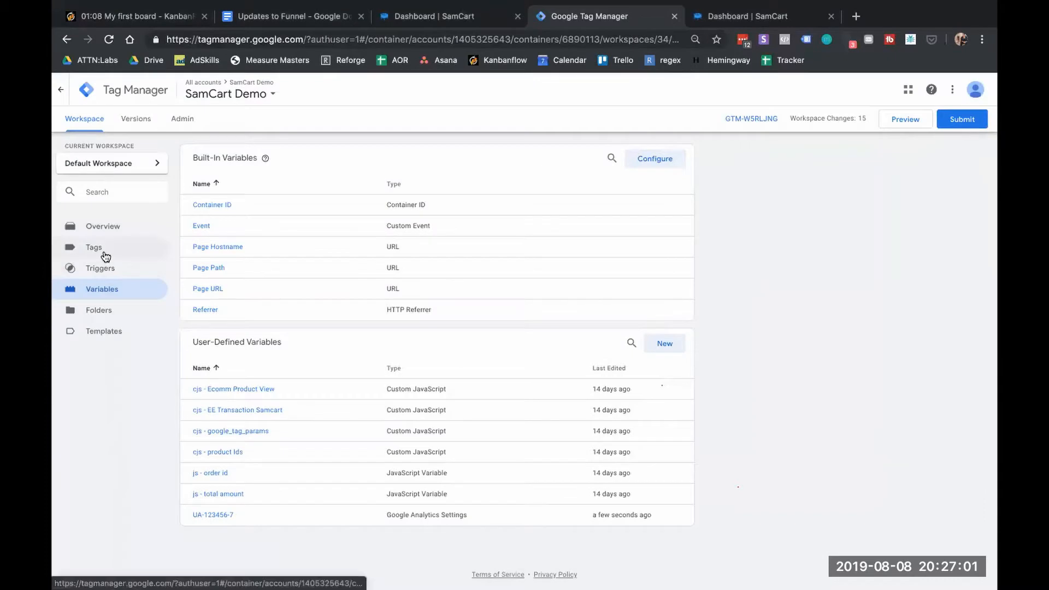
left_click(105, 254)
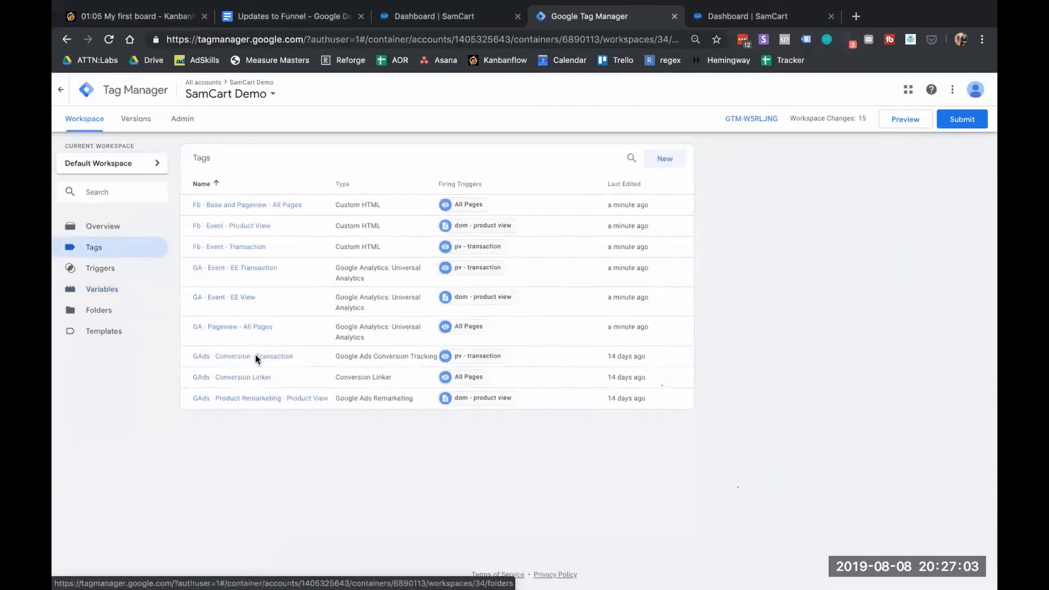
left_click(253, 271)
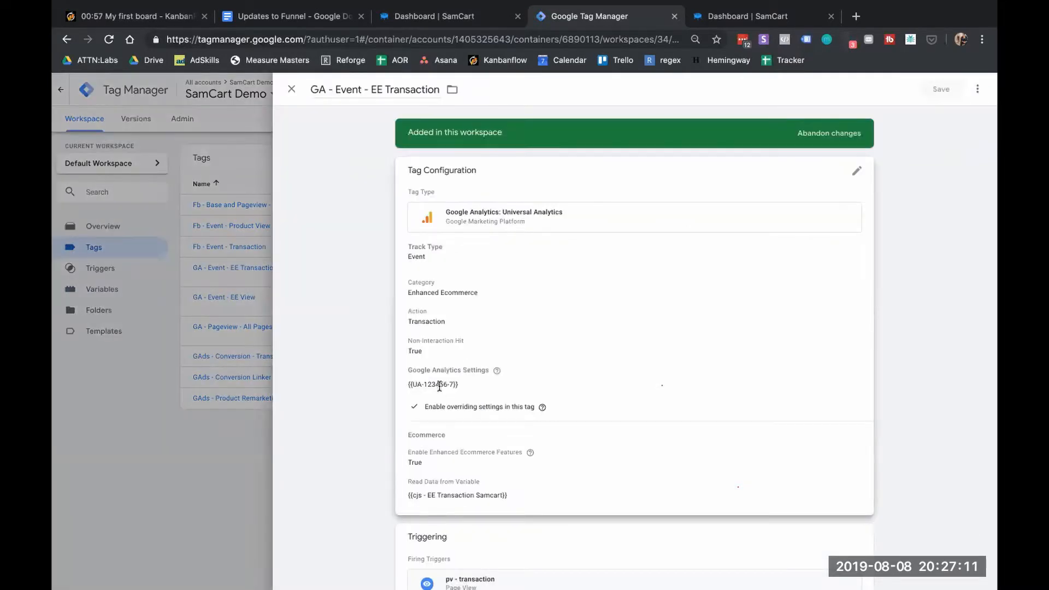
left_click(438, 387)
scroll(456, 372, "down", 4)
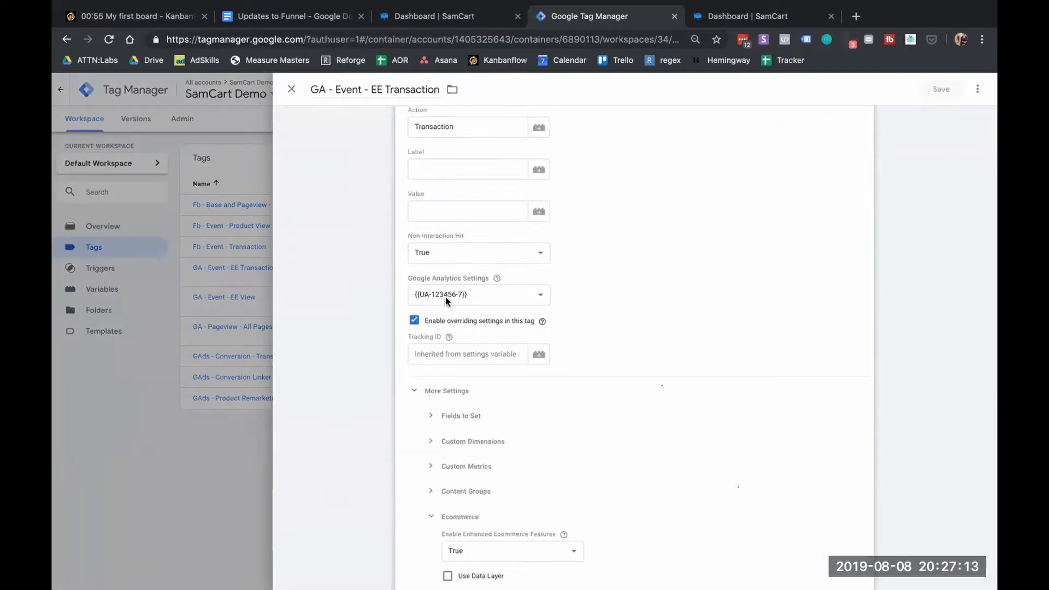
left_click(480, 297)
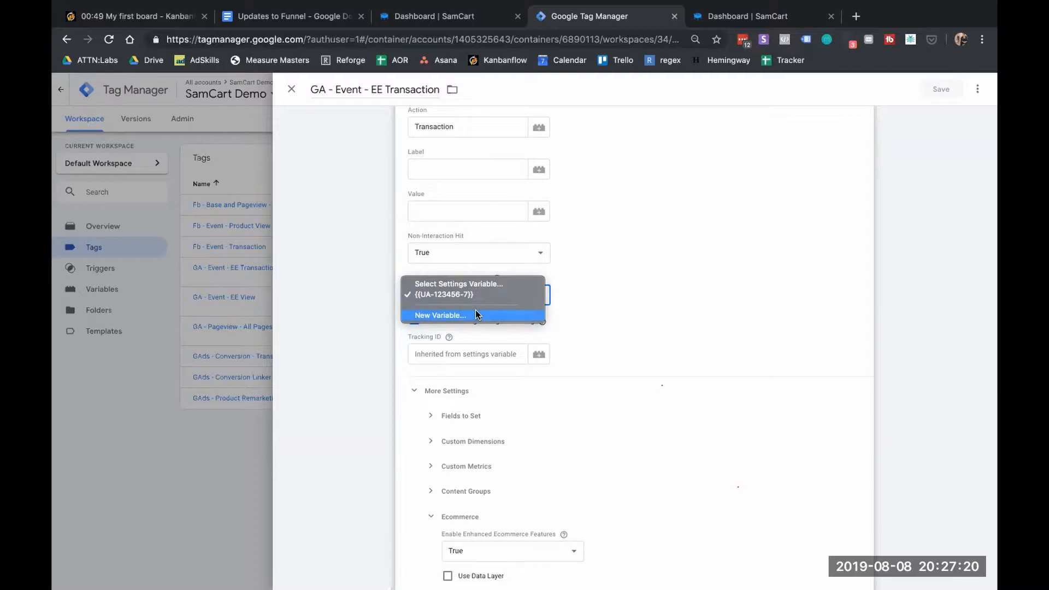
left_click(602, 290)
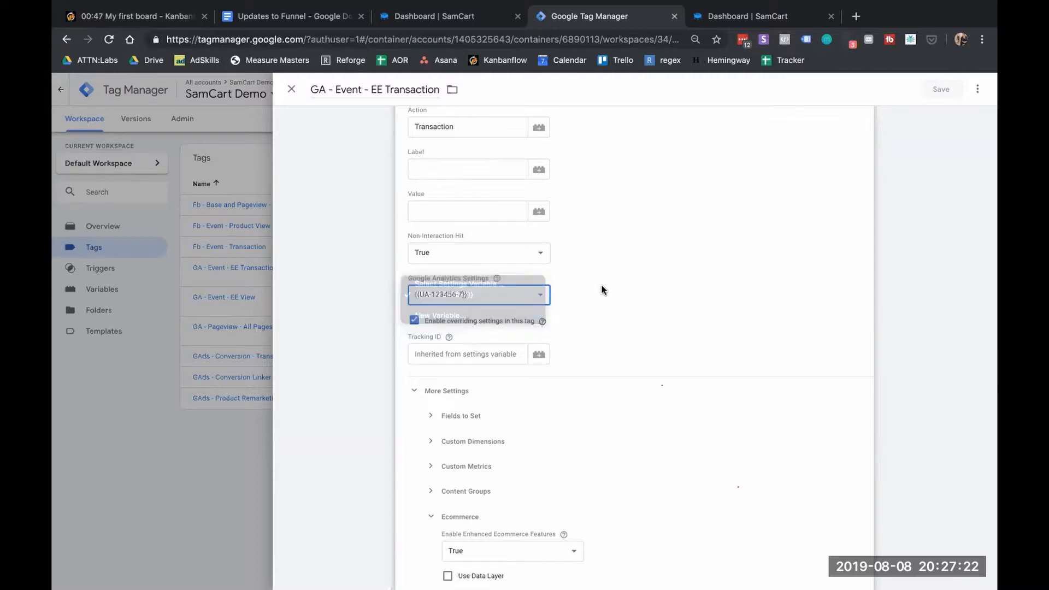
left_click(291, 90)
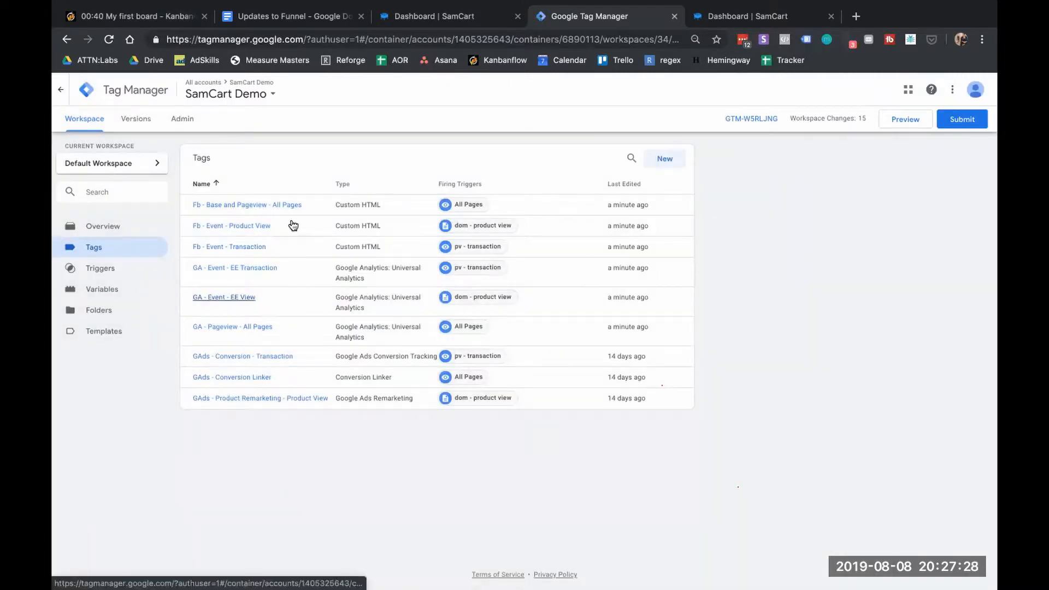
Paste the real Facebook pixel ID over the XXXX placeholder in Fb - Base and Pageview - All Pages, then save
left_click(282, 207)
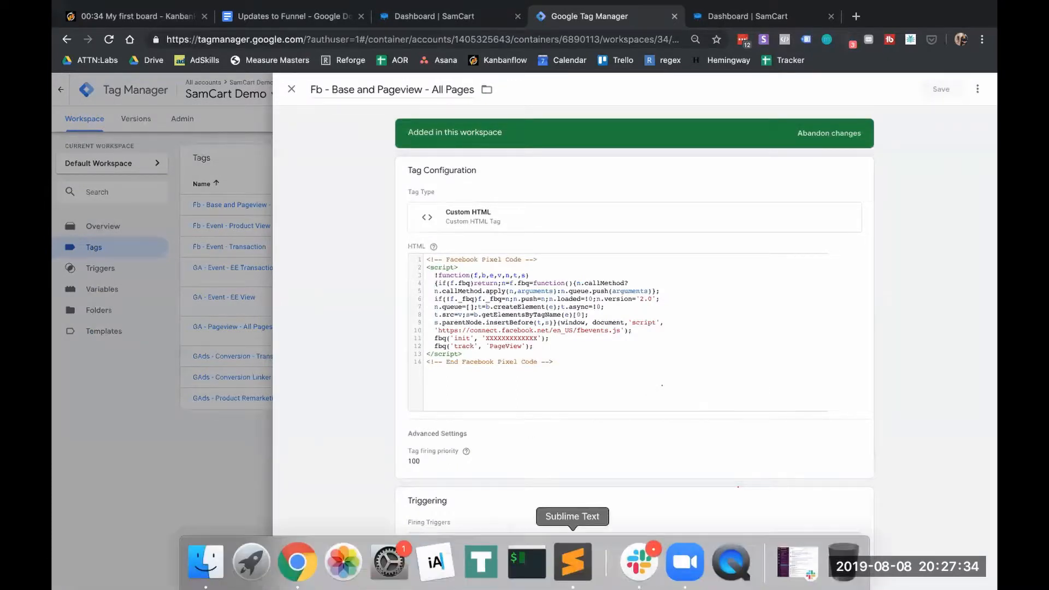
left_click(572, 561)
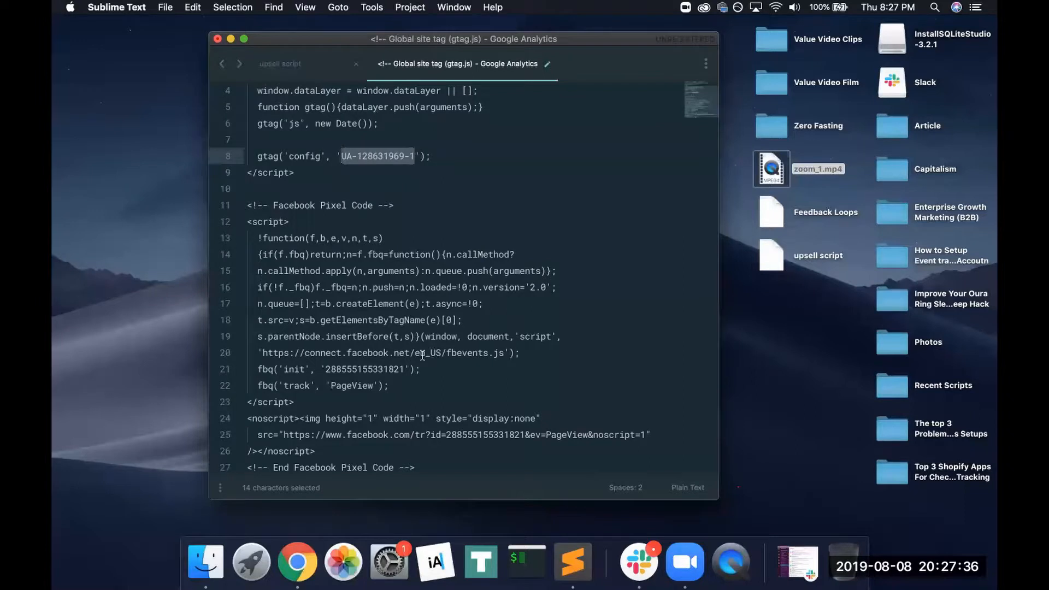
left_click_drag(404, 368, 325, 370)
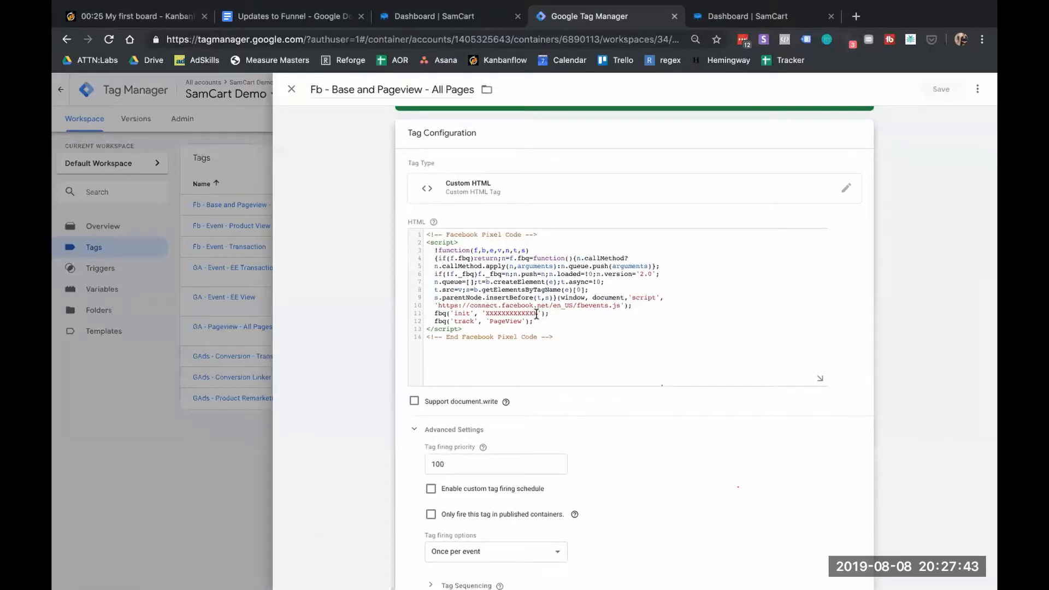
left_click_drag(538, 314, 486, 315)
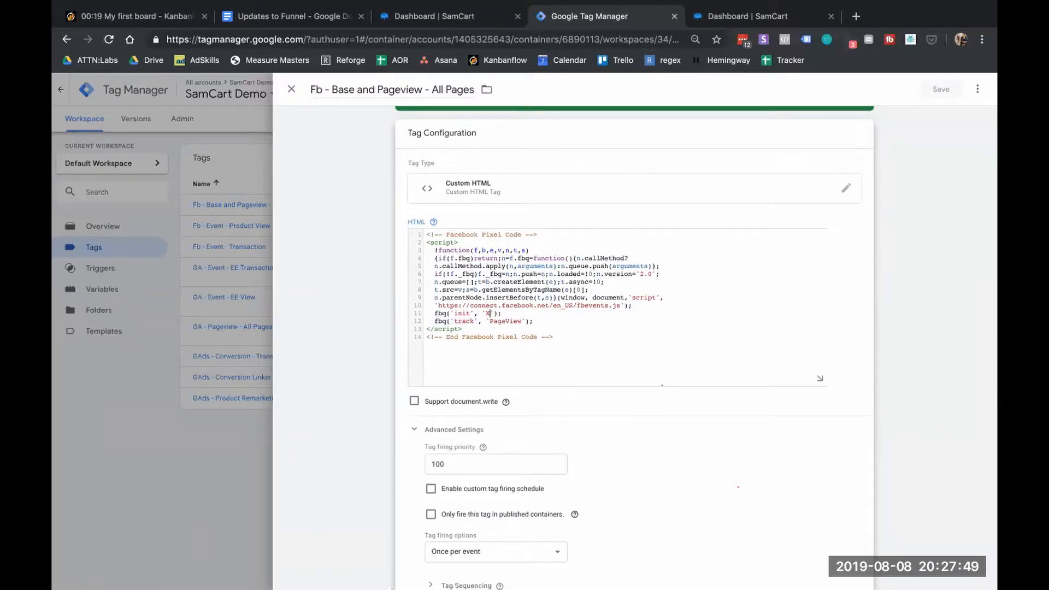
key("ctrl+v")
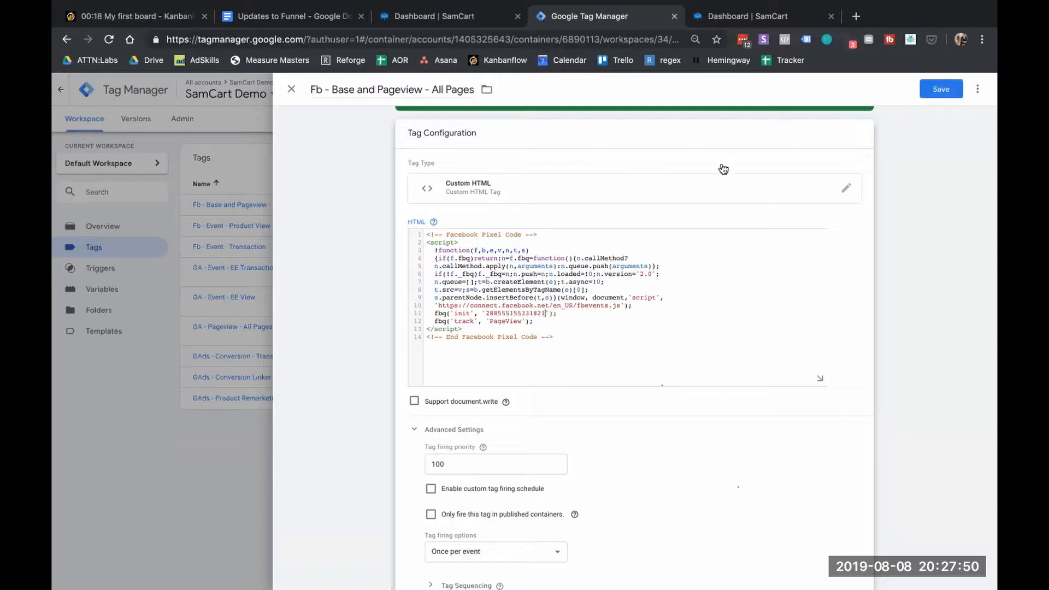
left_click(926, 89)
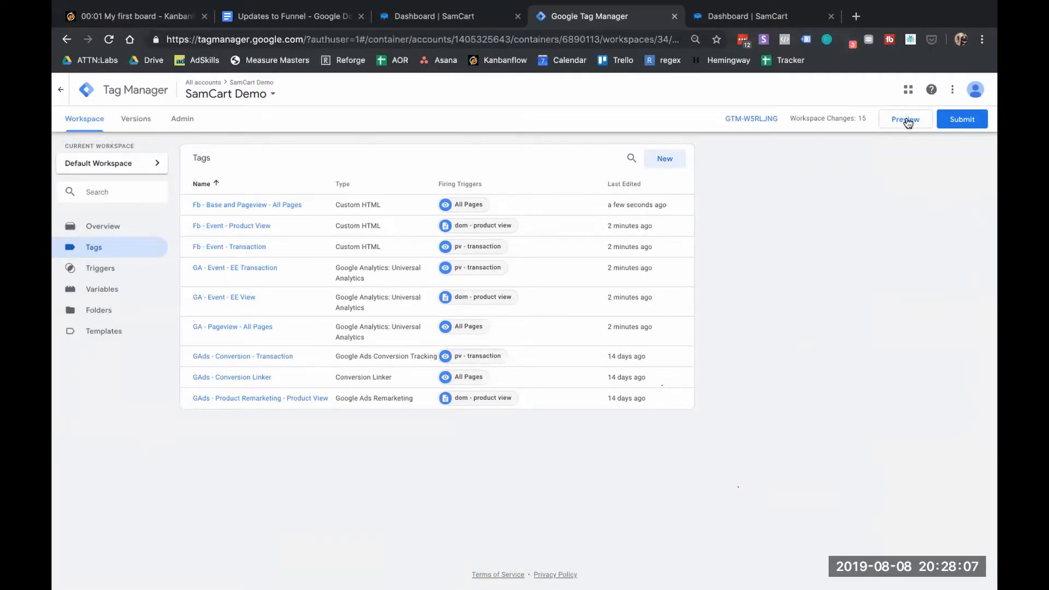
Submit and publish the workspace changes as version 'Initial Setup 1'
left_click(960, 119)
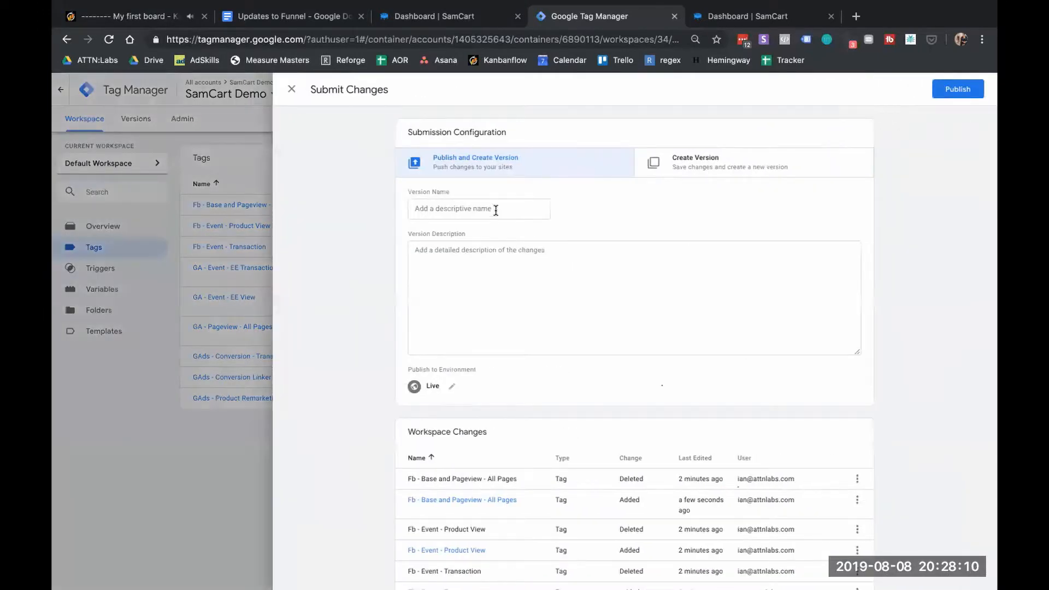
left_click(496, 210)
type("Initia")
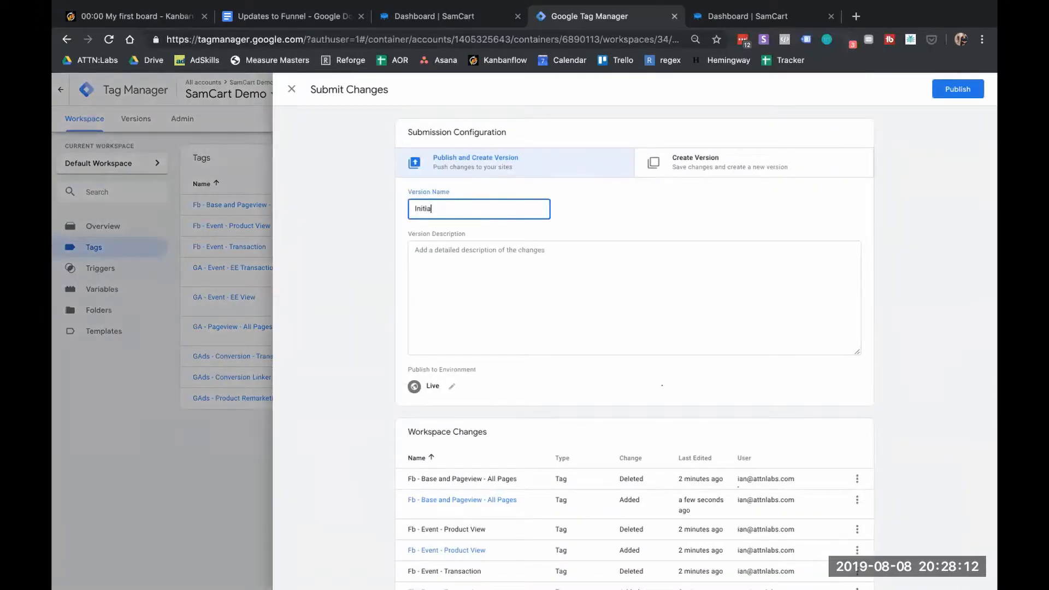
type("l Setup 1")
left_click(958, 89)
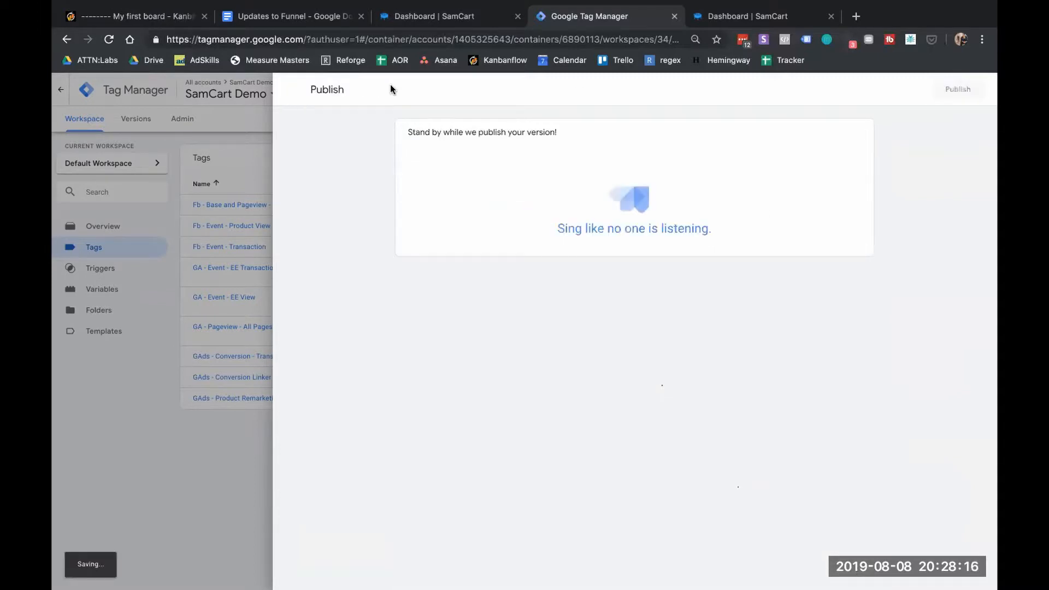
Start the KanbanFlow board timer, check the published version, then return to the SamCart dashboard
key("ctrl+1")
left_click(801, 154)
left_click(798, 152)
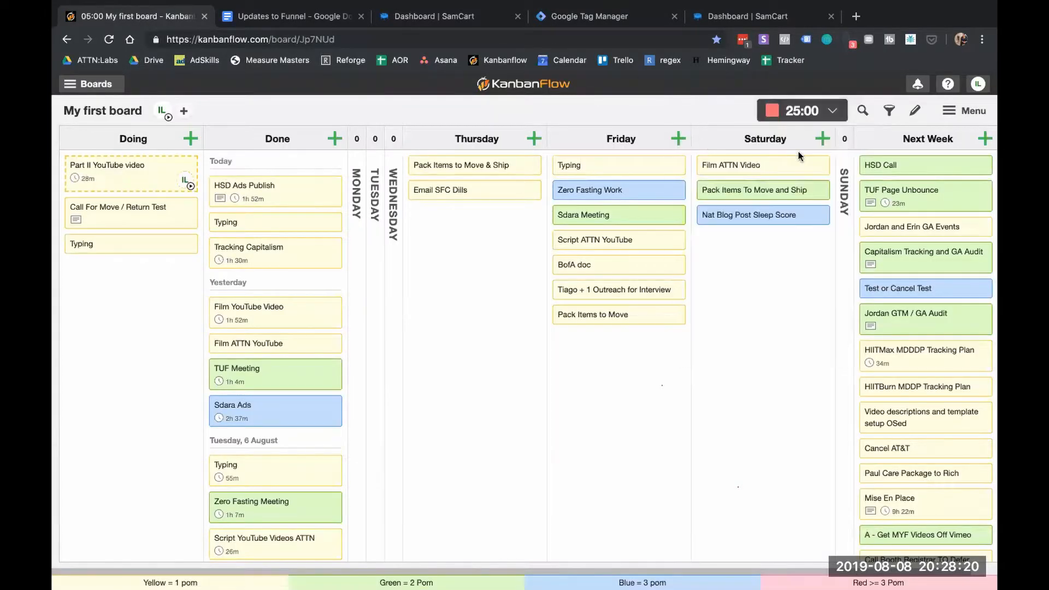
left_click(484, 18)
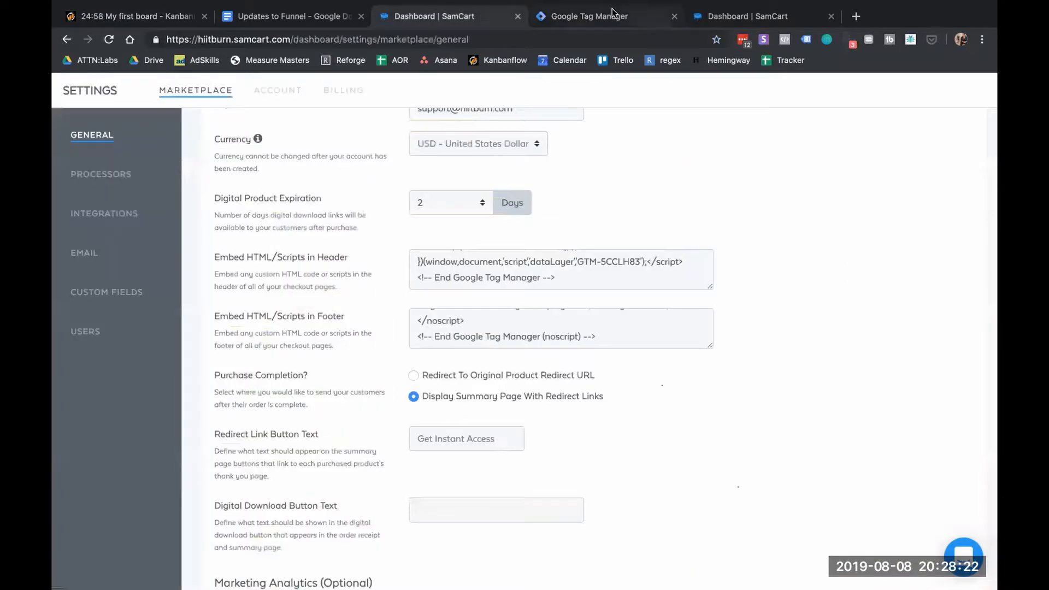
left_click(612, 10)
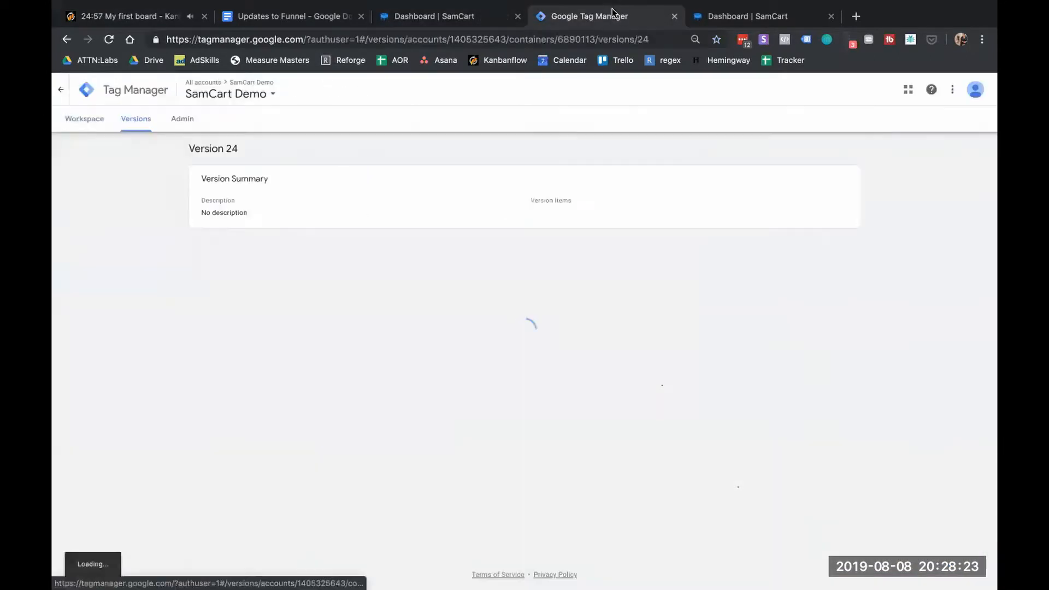
left_click(761, 19)
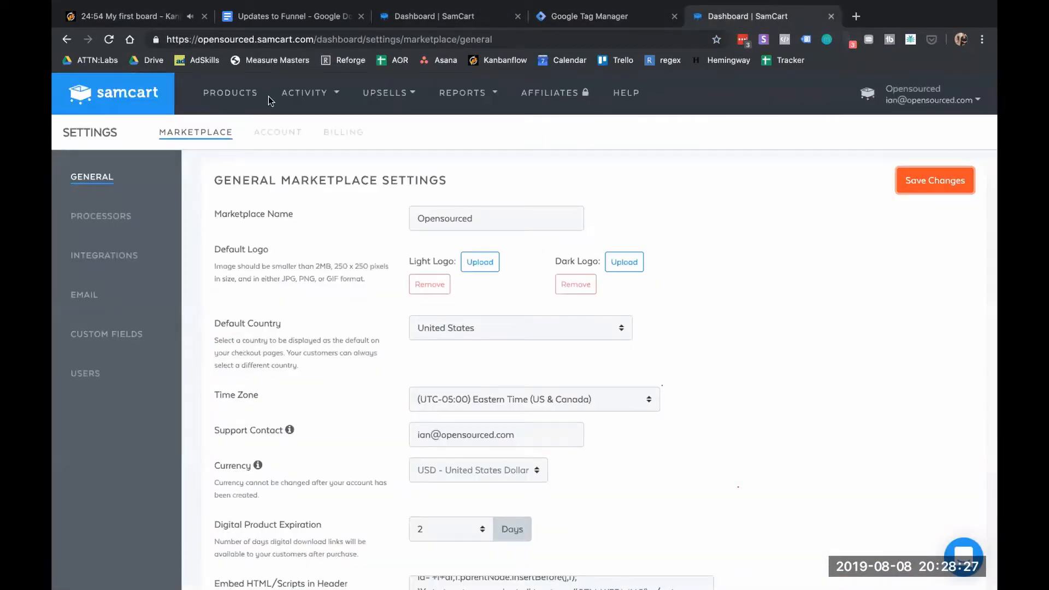
Check the SamCart products list, then open the upsell script in Sublime Text and select it all
left_click(245, 94)
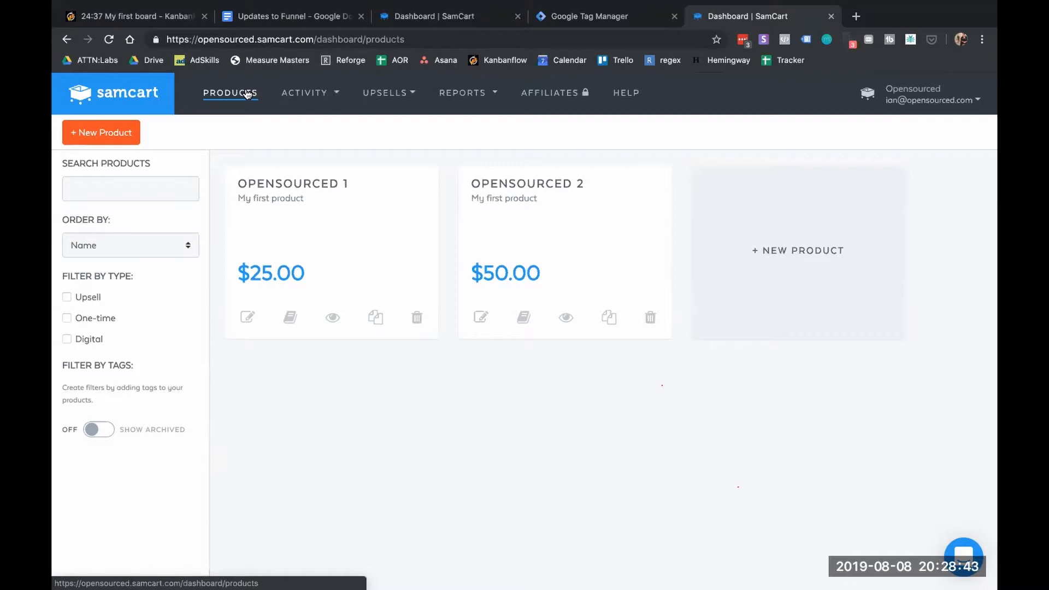
mouse_move(342, 587)
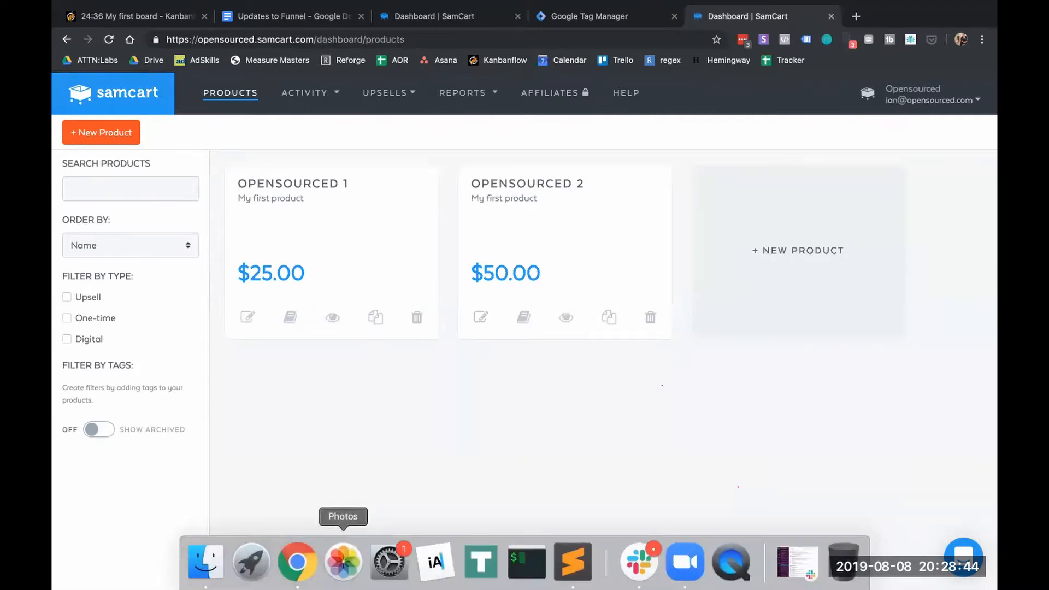
left_click(574, 550)
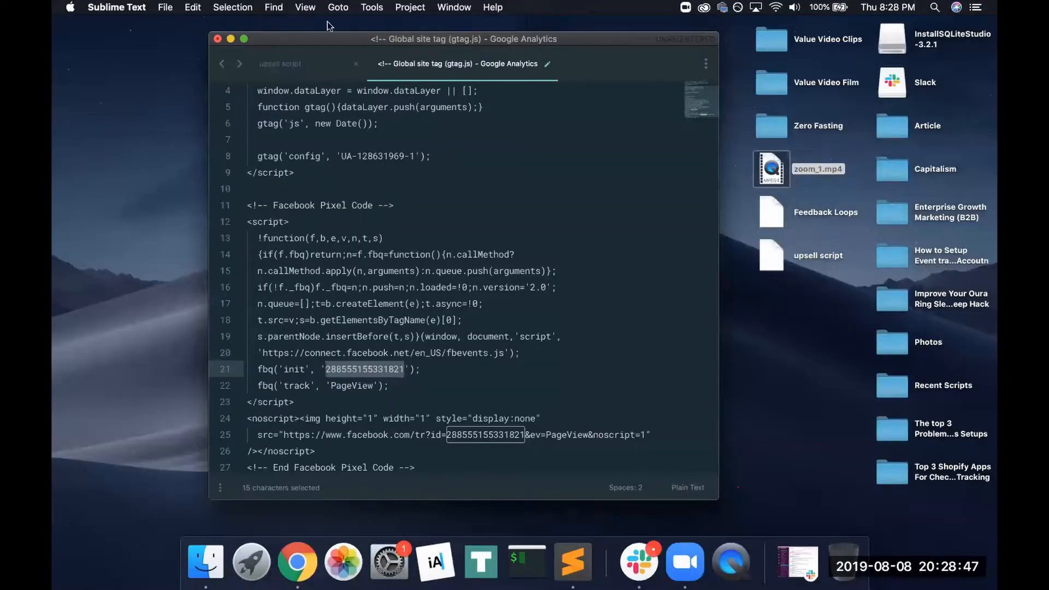
left_click(314, 64)
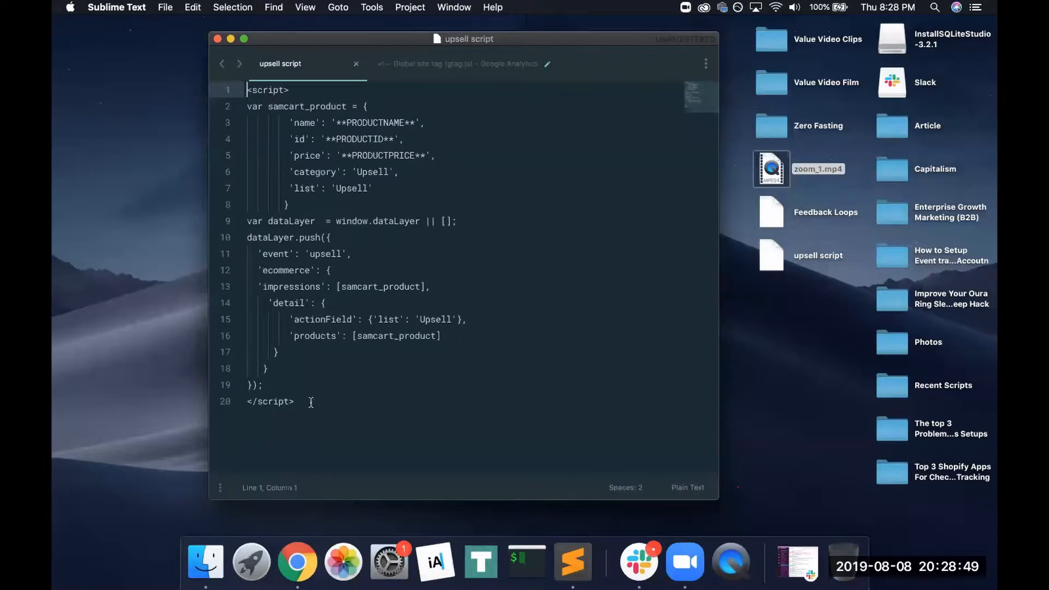
left_click_drag(310, 403, 216, 98)
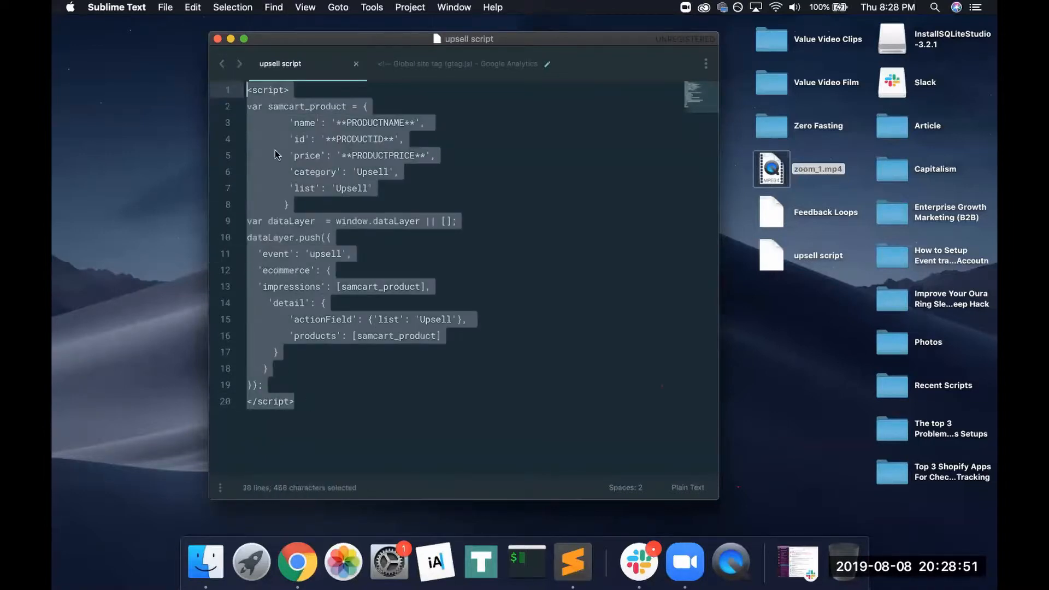
Copy the whole upsell script and return to the SamCart products page in Chrome
key("super+c")
left_click(378, 320)
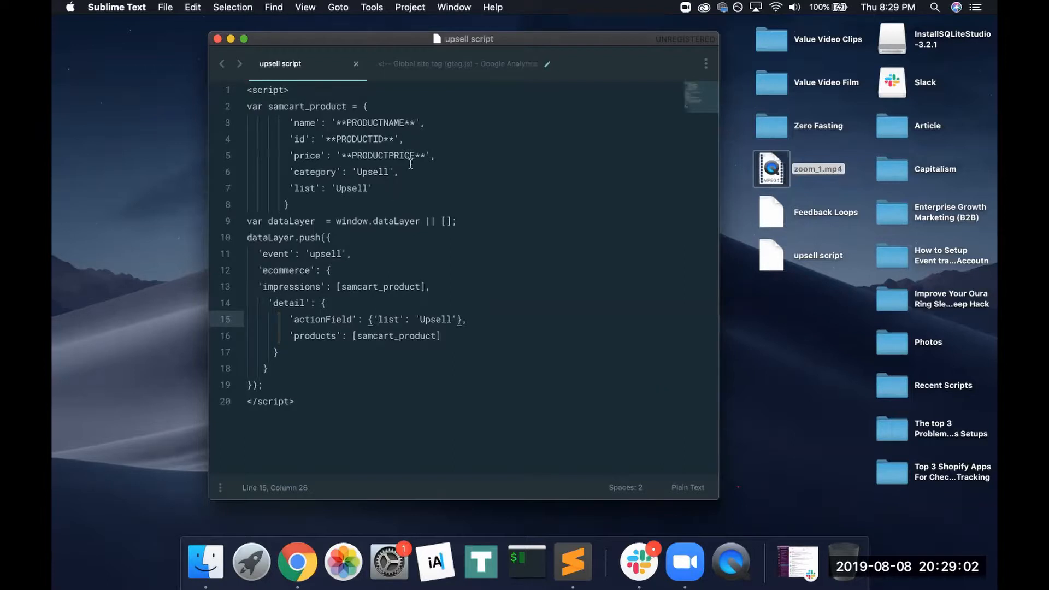
left_click(298, 568)
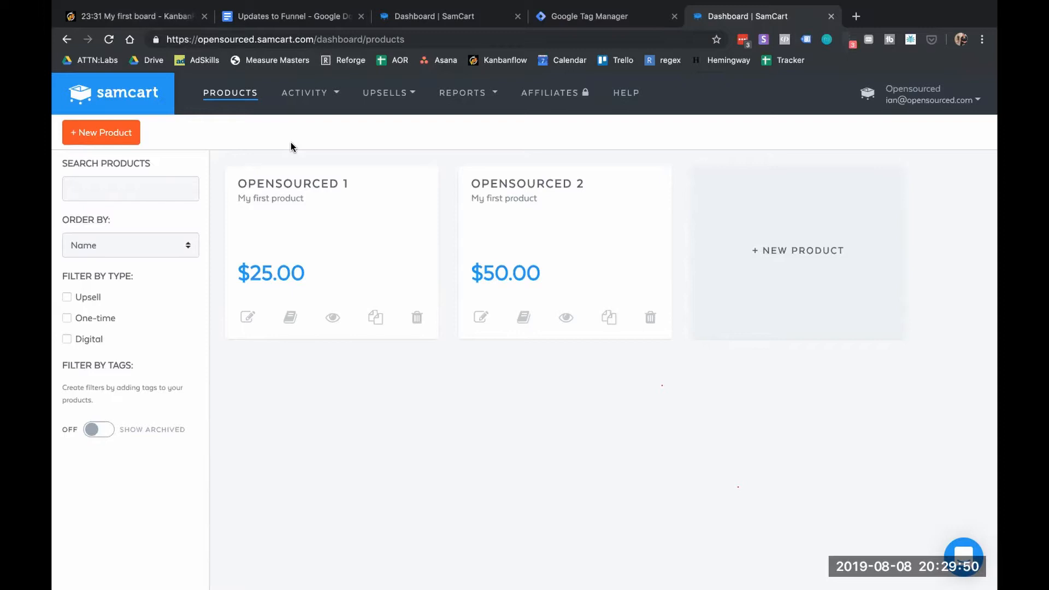
Open ATTN Labs Upsell 1 for editing and show its content as HTML source
left_click(386, 94)
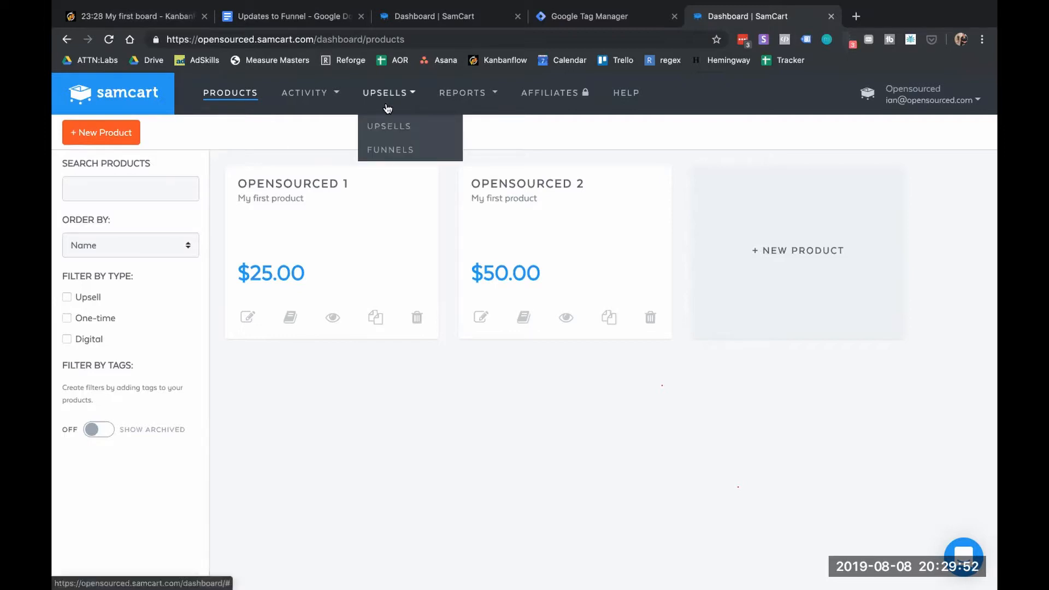
left_click(387, 122)
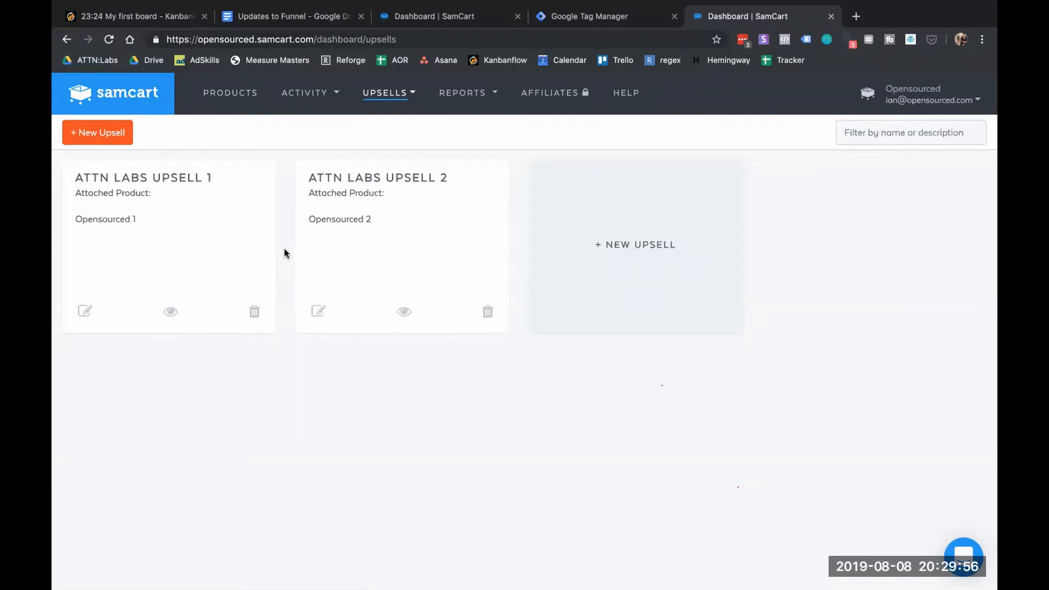
left_click(86, 311)
scroll(526, 362, "down", 5)
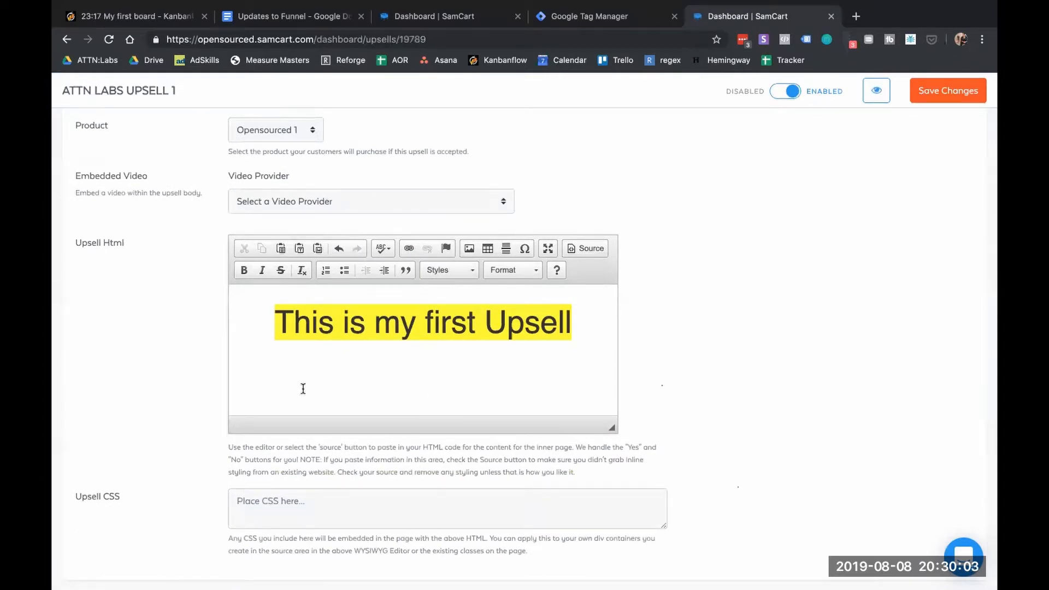
left_click(579, 247)
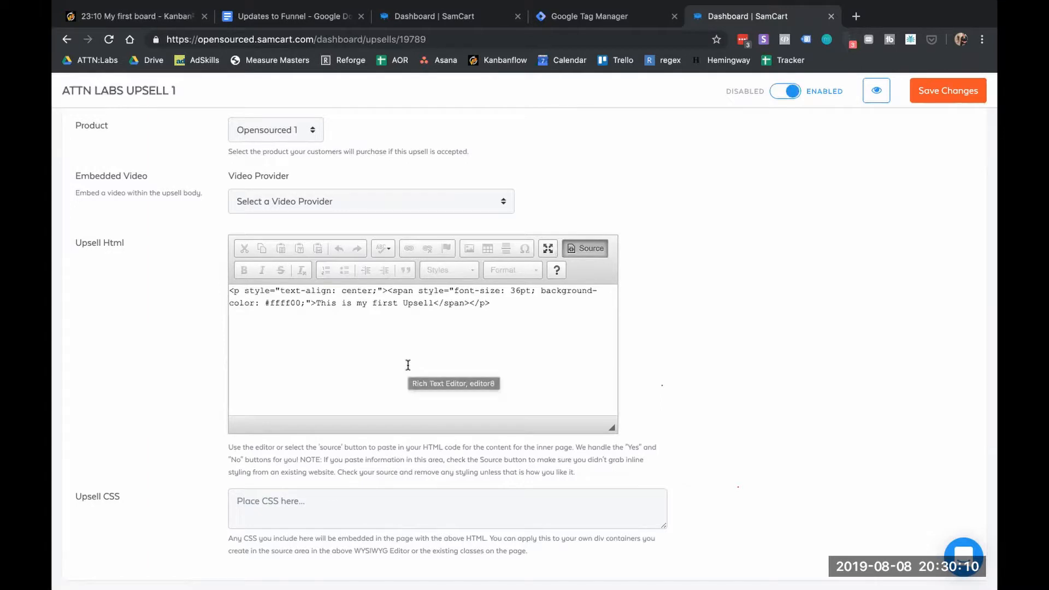
Paste the dataLayer upsell script on a new line below the 'This is my first Upsell' paragraph
left_click(440, 342)
key("Return")
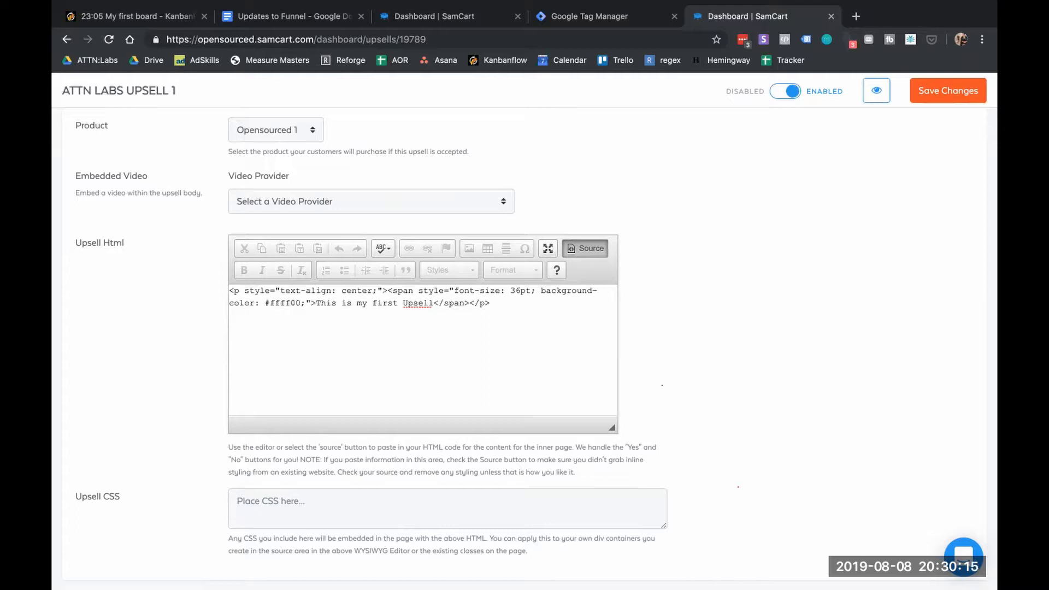
key("ctrl+v")
scroll(433, 328, "up", 5)
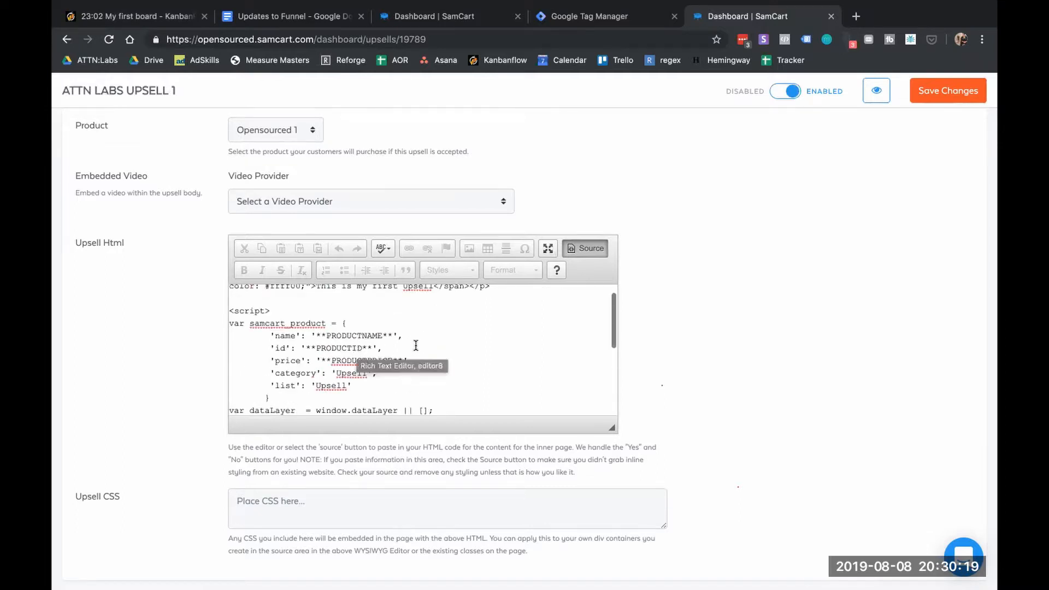
left_click(485, 346)
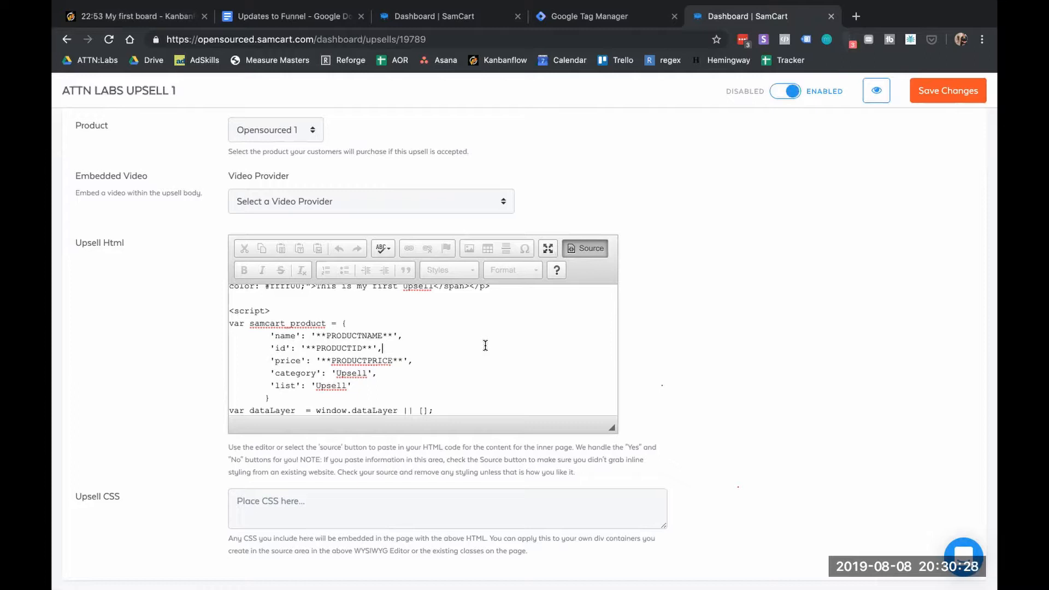
scroll(405, 280, "up", 7)
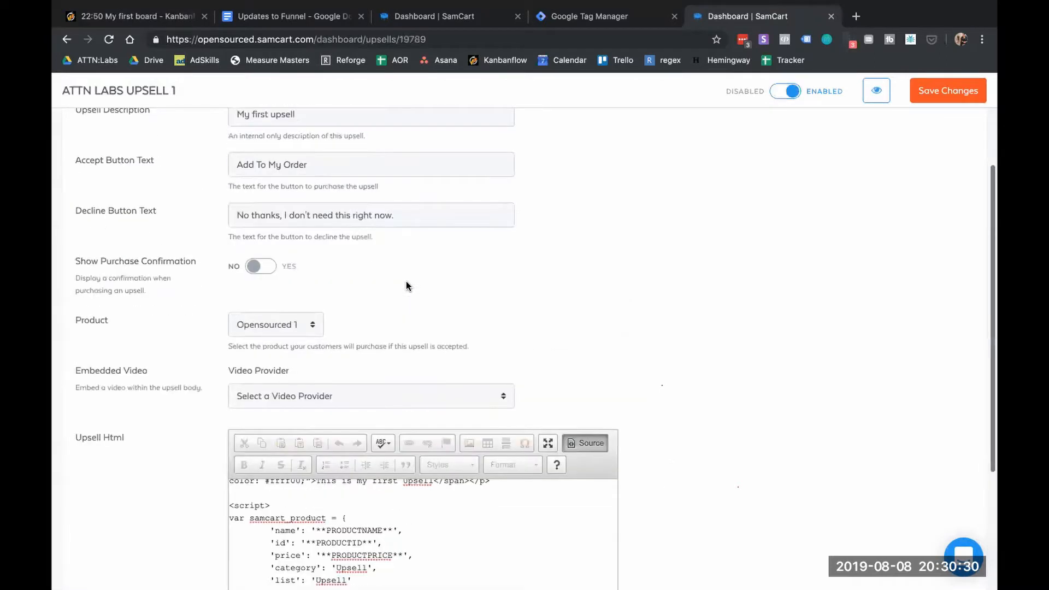
left_click(387, 94)
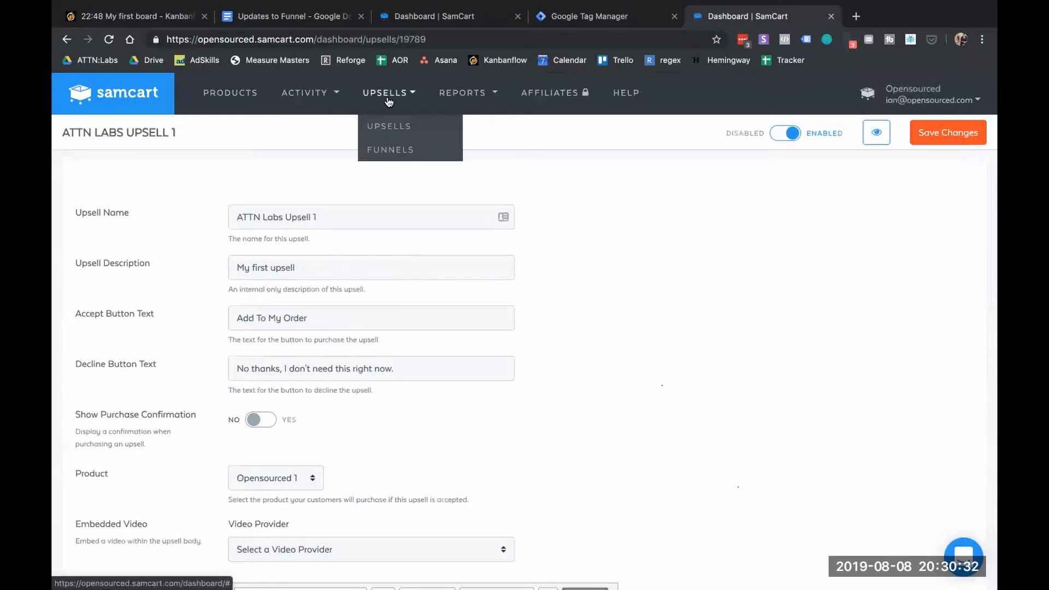
Open Opensourced 1's edit page and select its product ID 258715 in the address bar
left_click(386, 121)
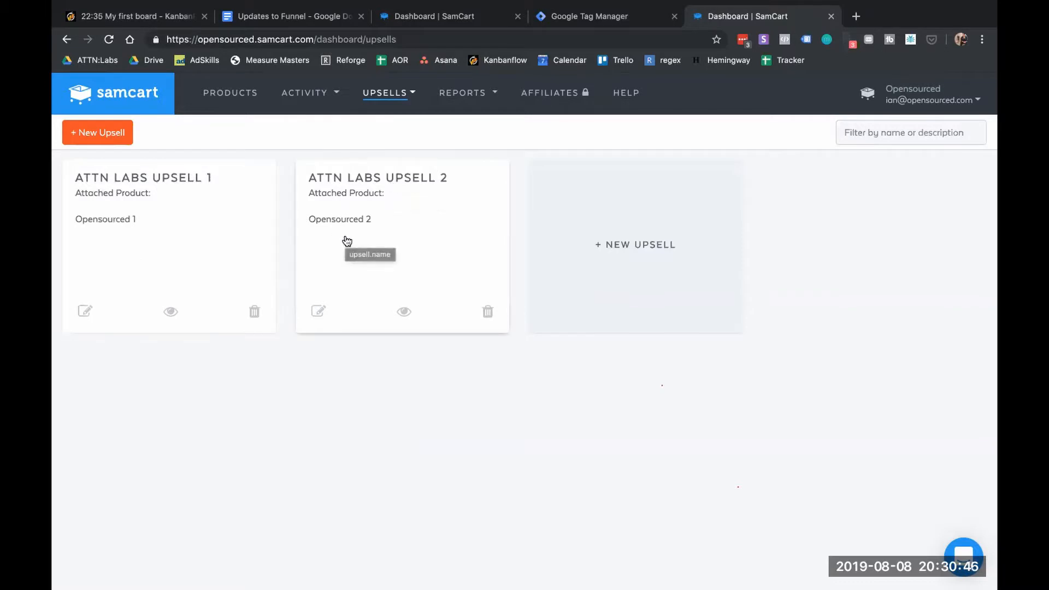
left_click(238, 96)
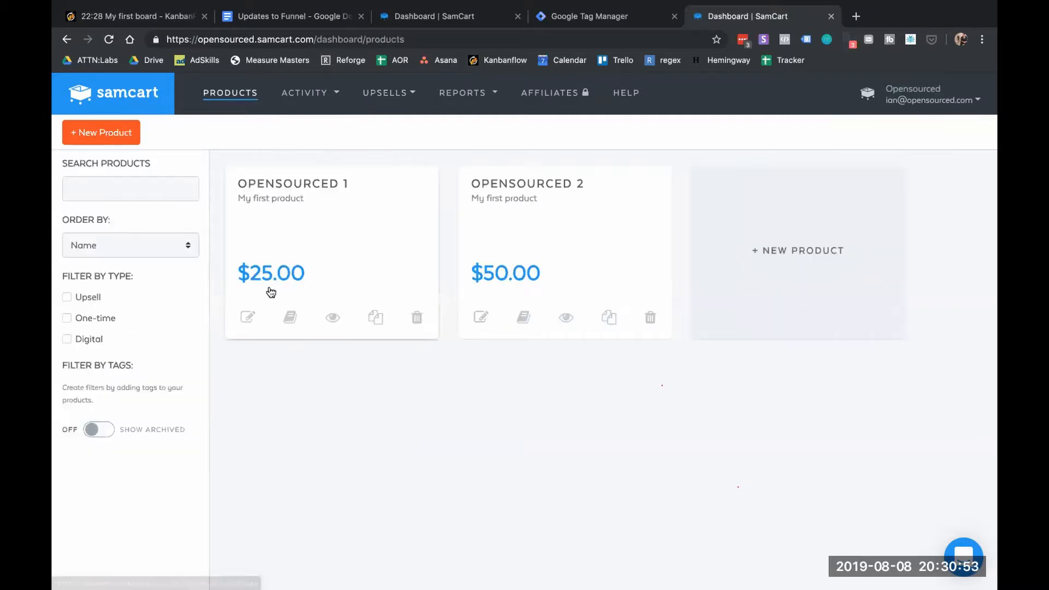
left_click(249, 317)
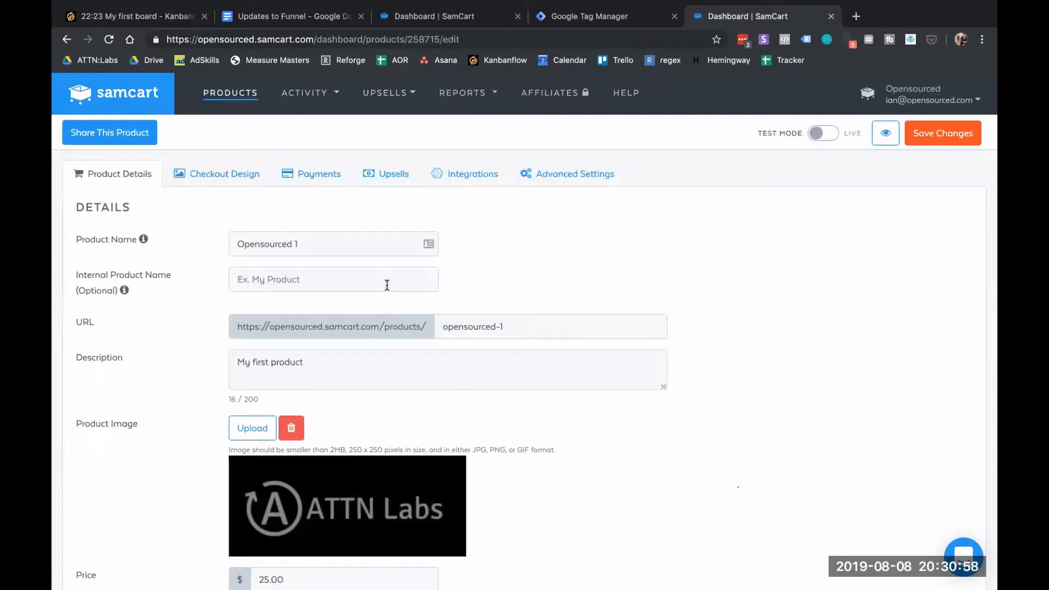
double_click(435, 39)
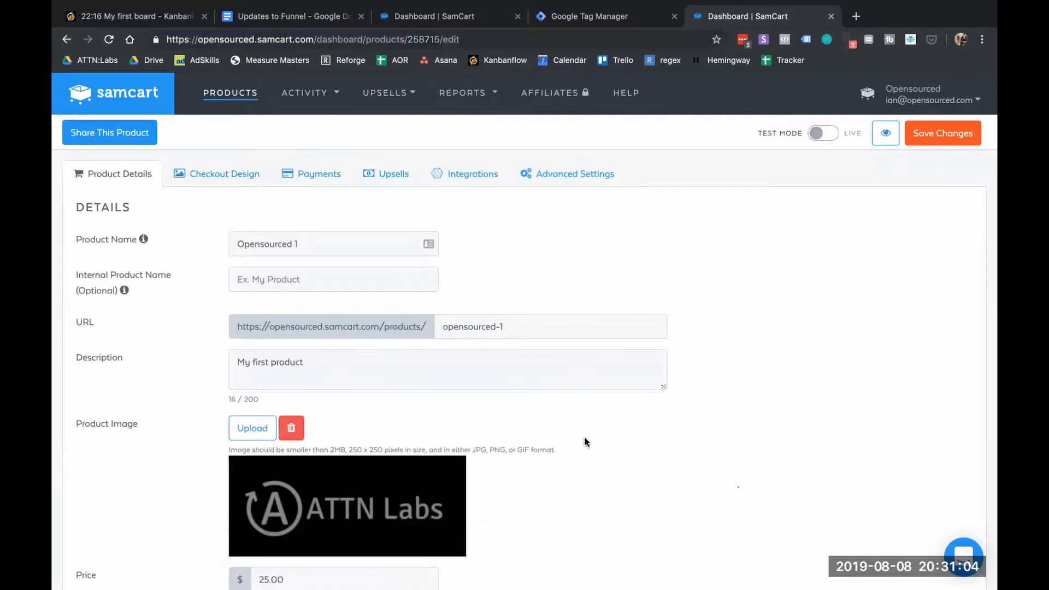
left_click(572, 562)
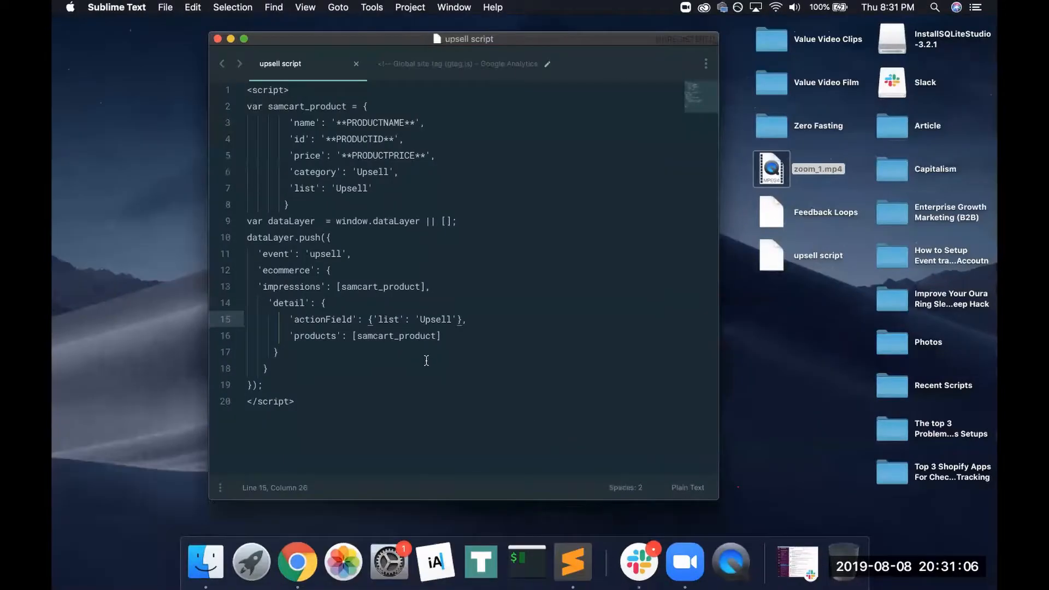
Duplicate the 20-line upsell script by pasting a second copy below it
left_click_drag(271, 404, 207, 92)
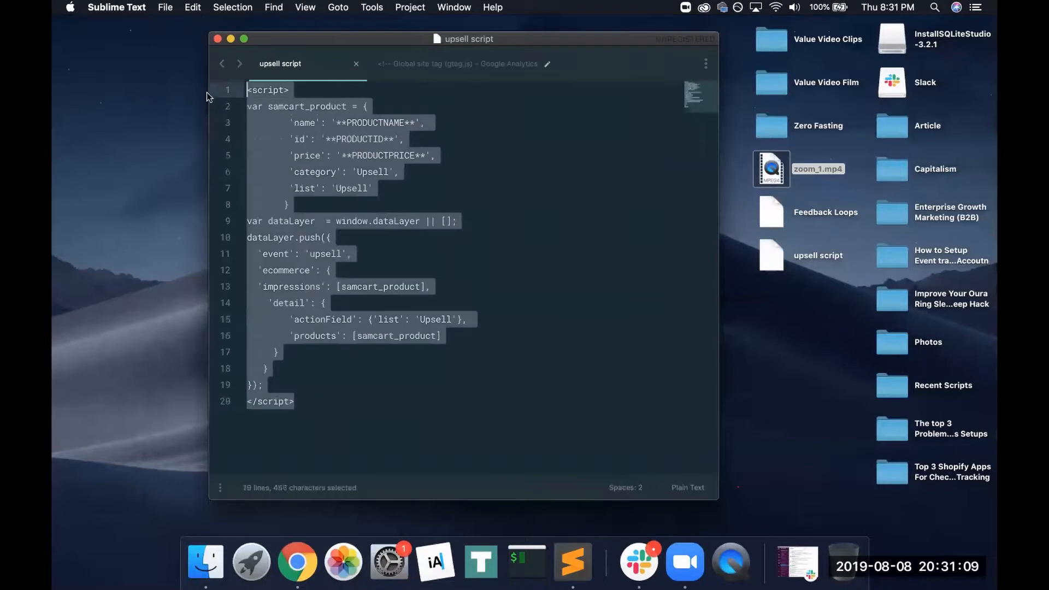
key("super+c")
left_click(422, 404)
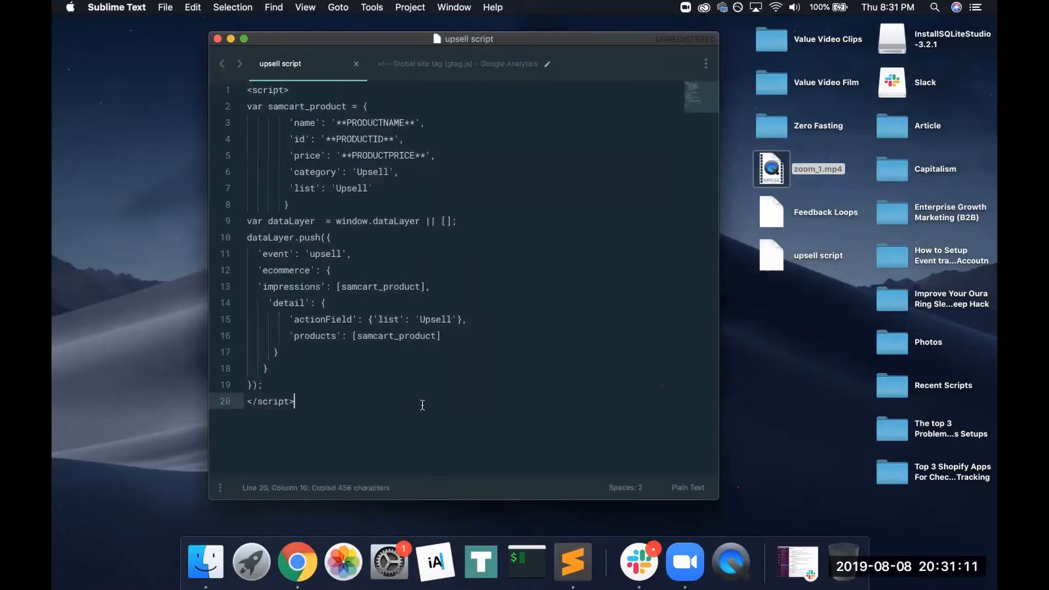
key("Return")
key("Return")
key("super+v")
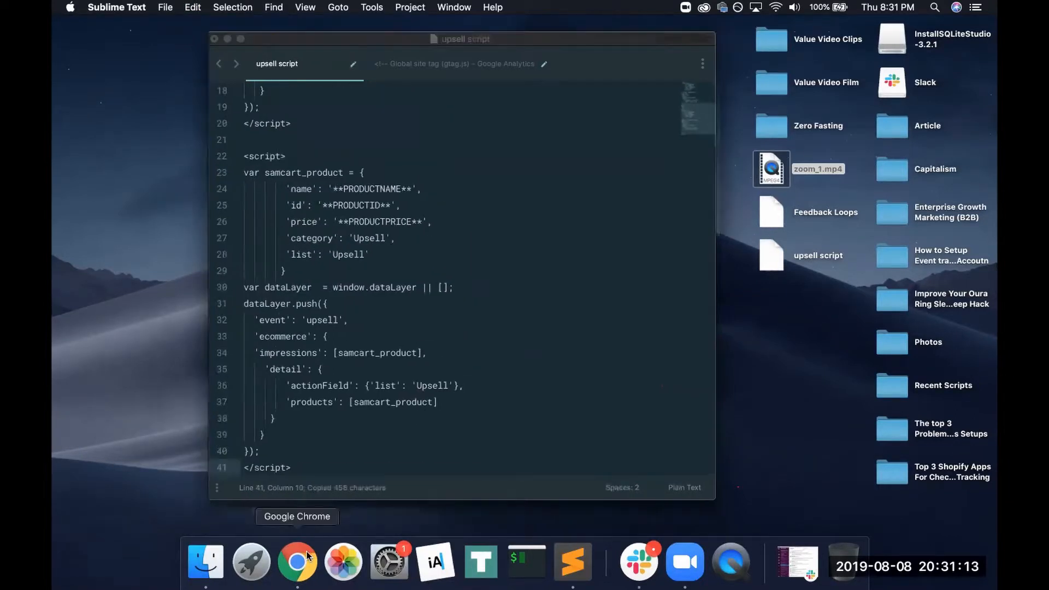
Look up Opensourced 1's product ID 258715 on the SamCart product page
left_click(306, 552)
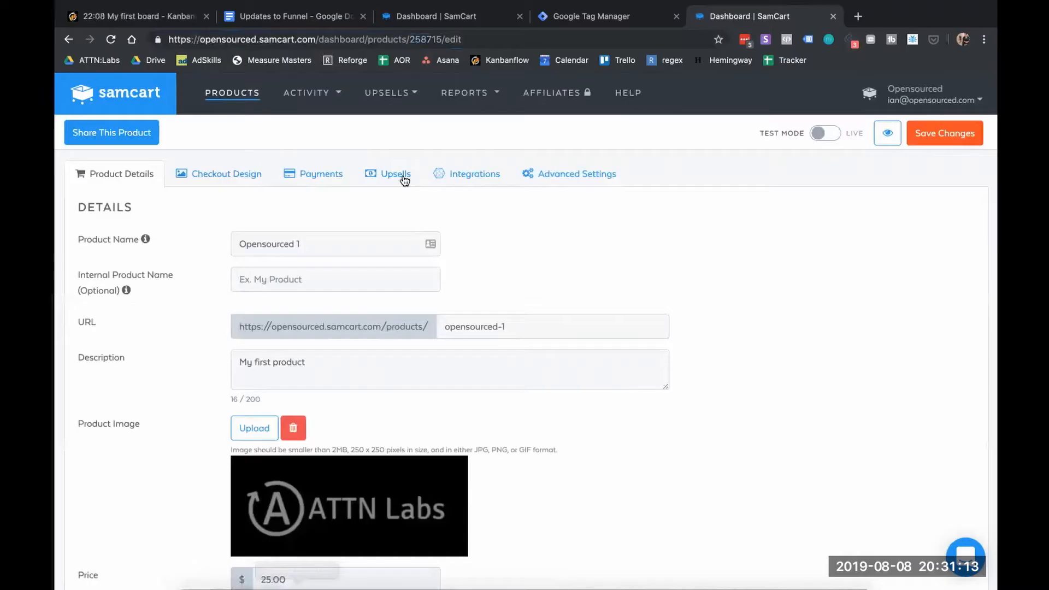
double_click(423, 39)
scroll(366, 313, "down", 10)
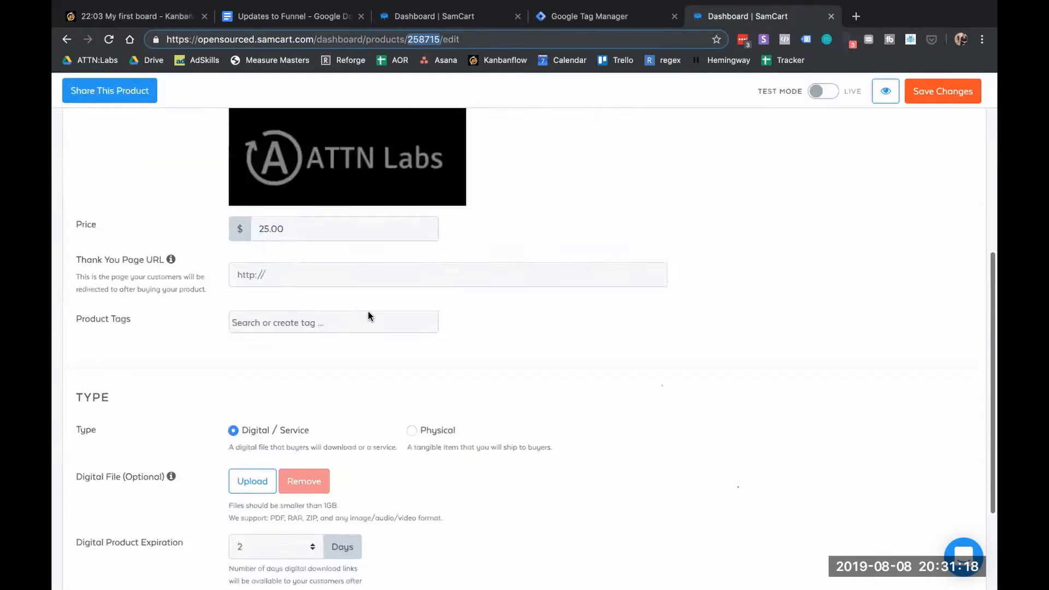
scroll(368, 312, "up", 2)
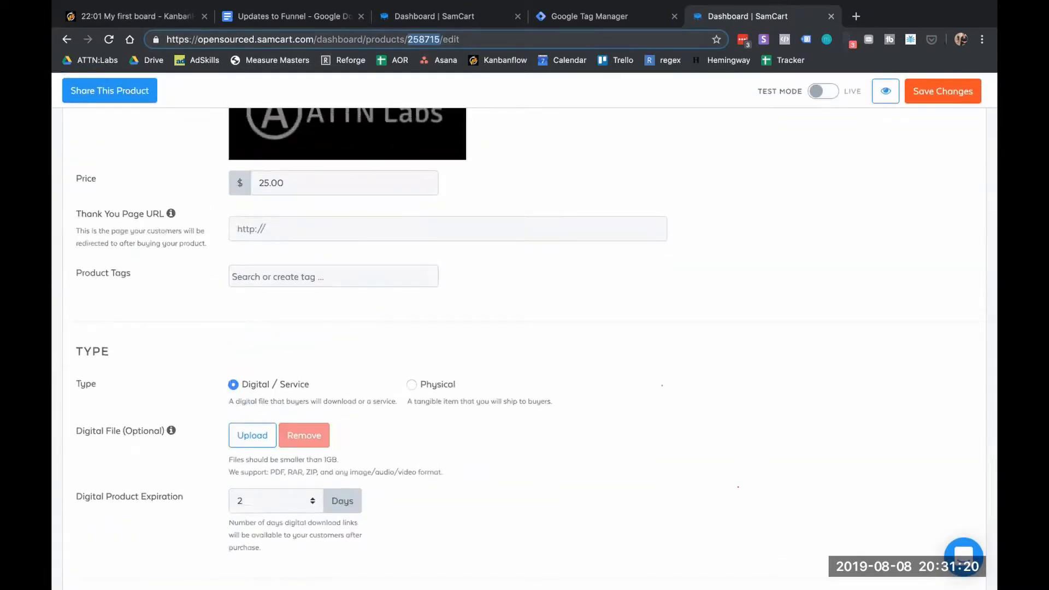
left_click(557, 559)
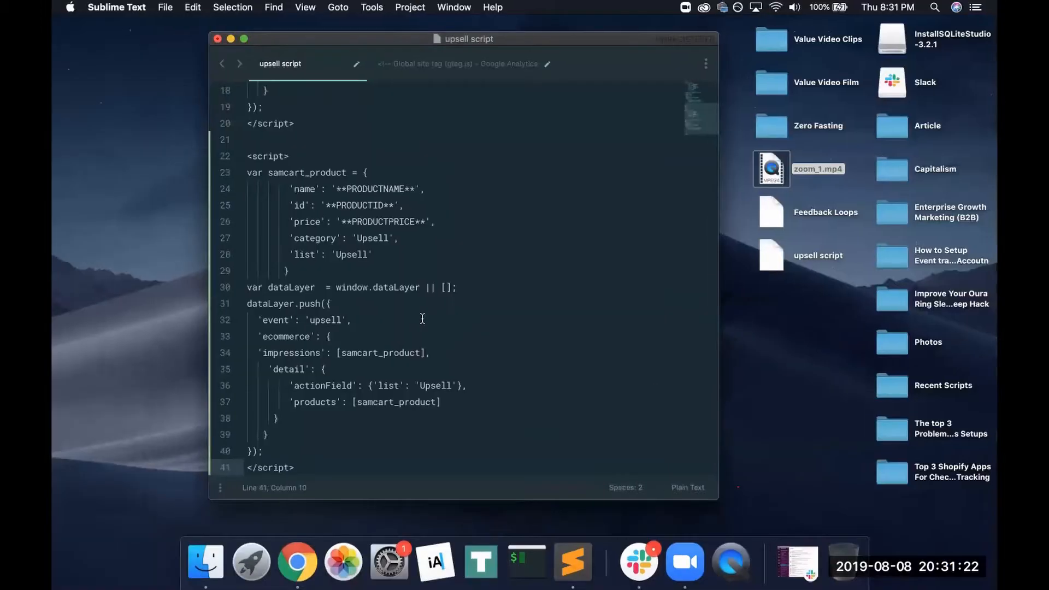
scroll(408, 121, "up", 6)
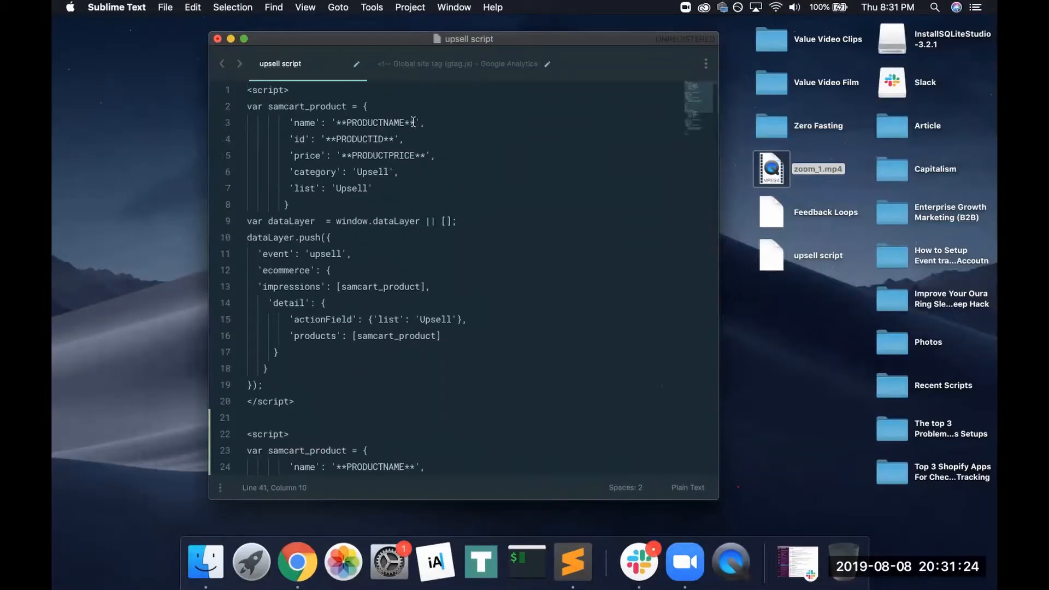
Fill the first block's placeholders with name Opensourced 1, ID 258715 and price 25.00
left_click_drag(414, 122, 357, 123)
key("BackSpace")
key("BackSpace")
key("BackSpace")
key("BackSpace")
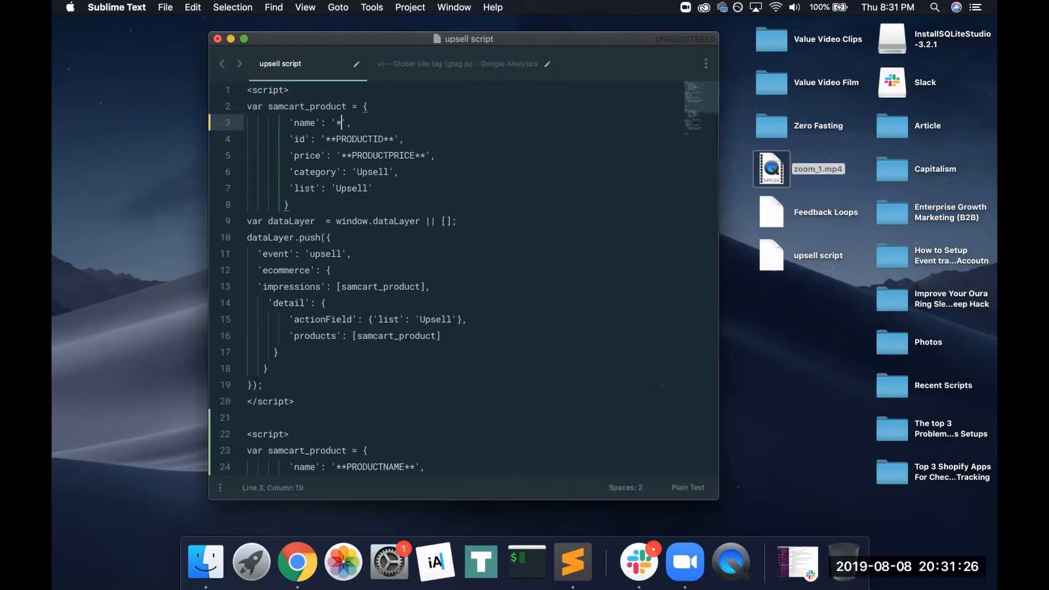
key("BackSpace")
type("Opensourced 1")
left_click(394, 139)
key("BackSpace")
key("BackSpace")
key("BackSpace")
key("BackSpace")
key("BackSpace")
key("BackSpace")
key("BackSpace")
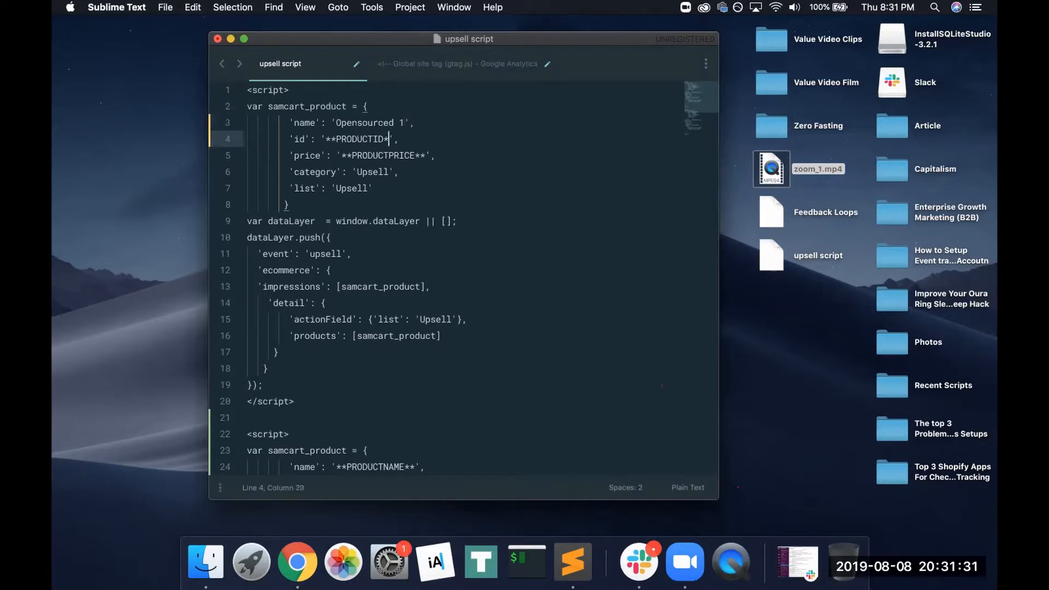
key("BackSpace")
key("BackSpace")
key("BackSpace")
key("BackSpace")
key("BackSpace")
key("BackSpace")
type("258715")
left_click_drag(425, 159, 368, 157)
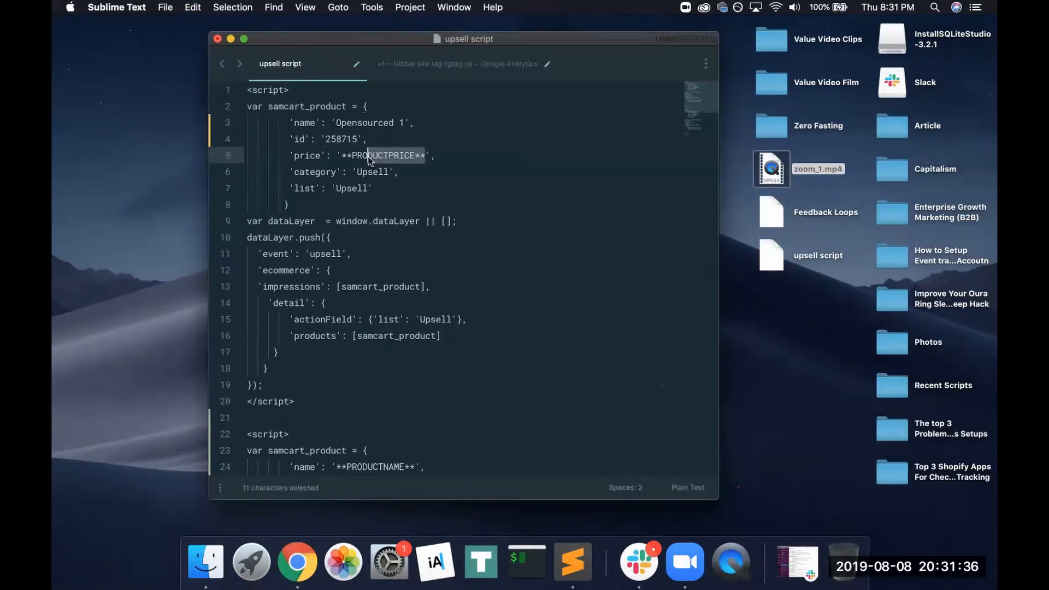
key("BackSpace")
key("BackSpace")
key("BackSpace")
key("BackSpace")
key("BackSpace")
key("BackSpace")
type("2")
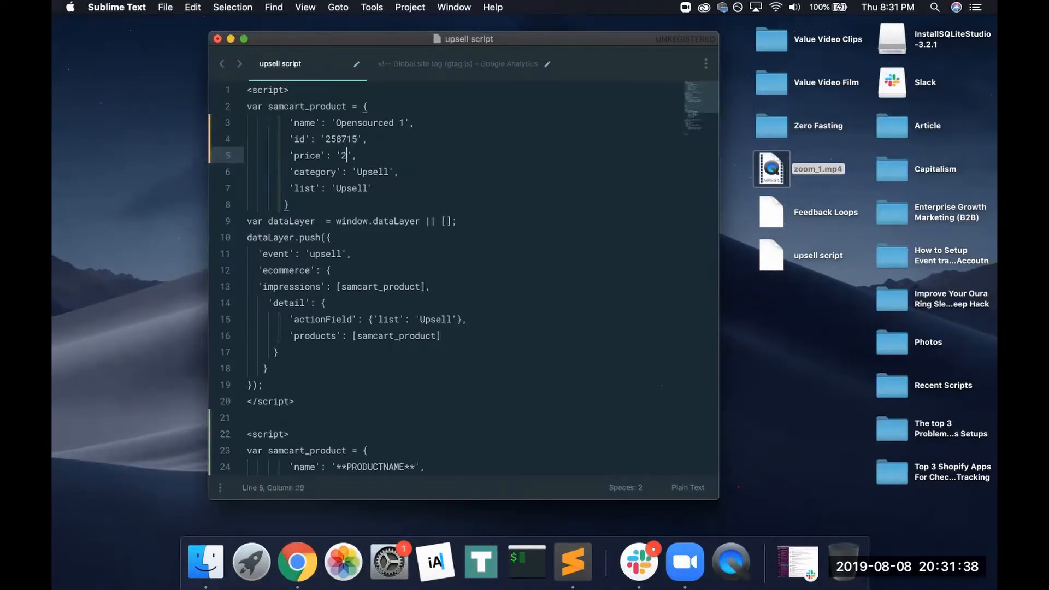
type("5.00")
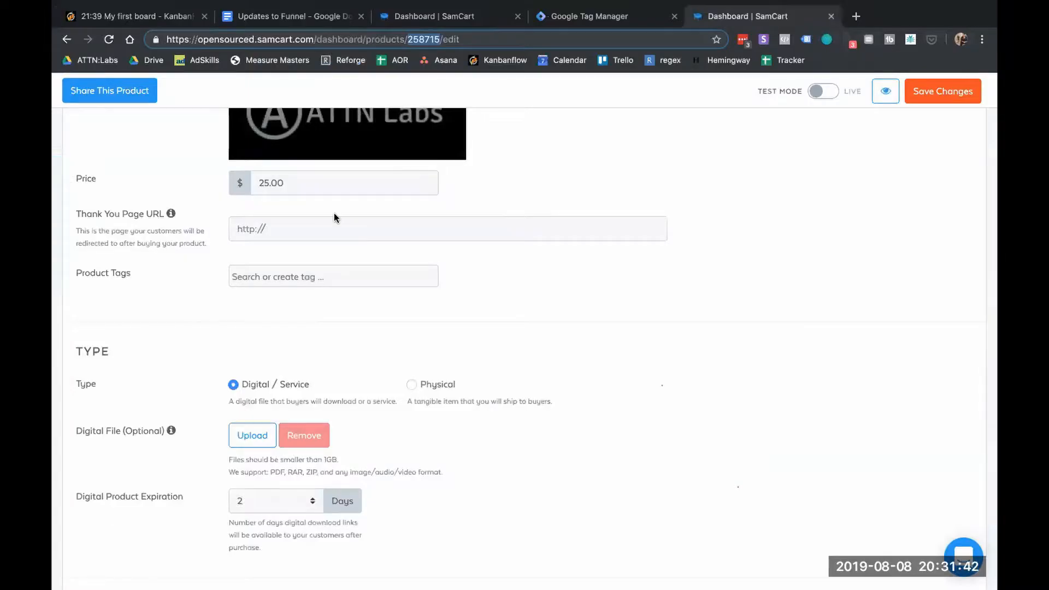
scroll(334, 217, "up", 8)
Open Opensourced 2's edit page and copy its product ID 258716 from the address
left_click(230, 92)
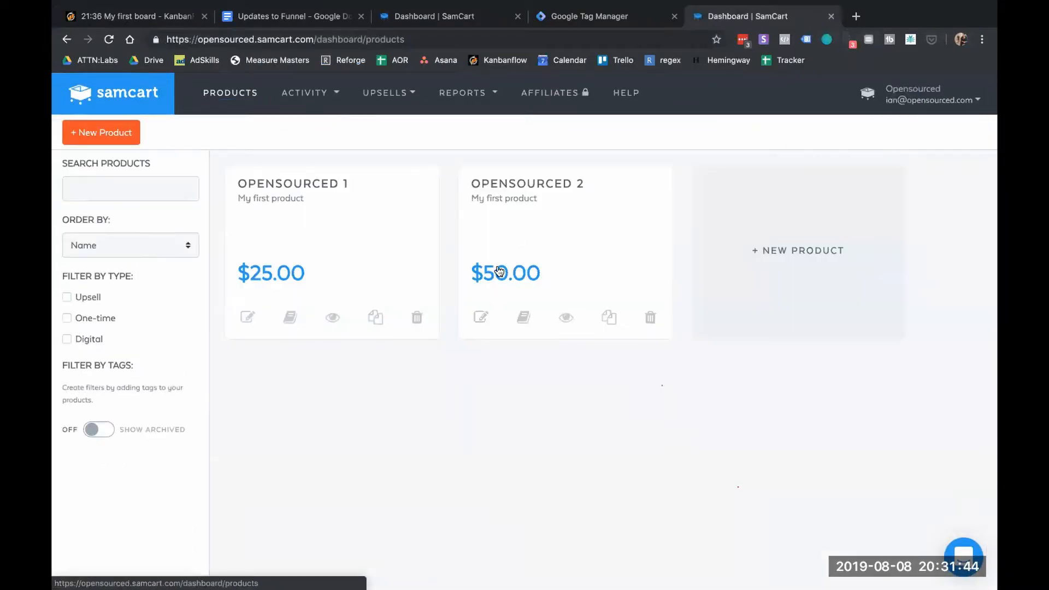
left_click(482, 316)
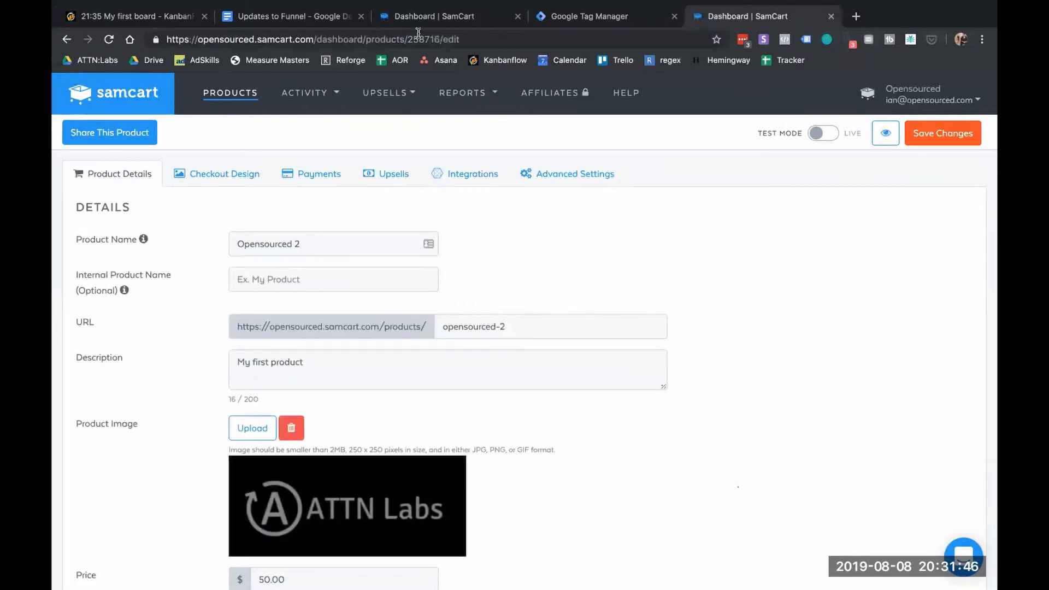
double_click(421, 38)
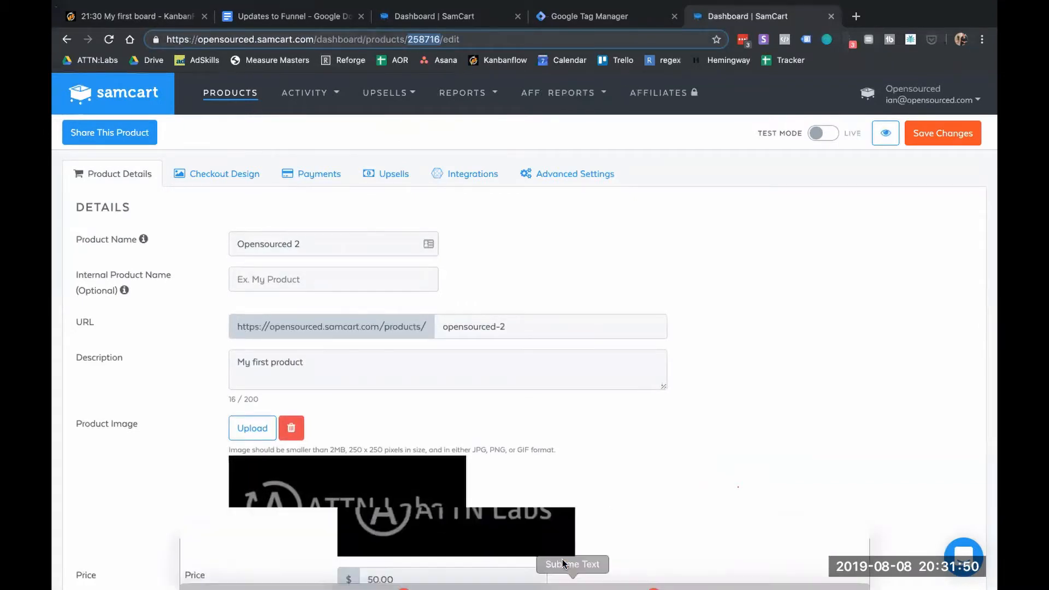
left_click(572, 561)
scroll(397, 389, "down", 4)
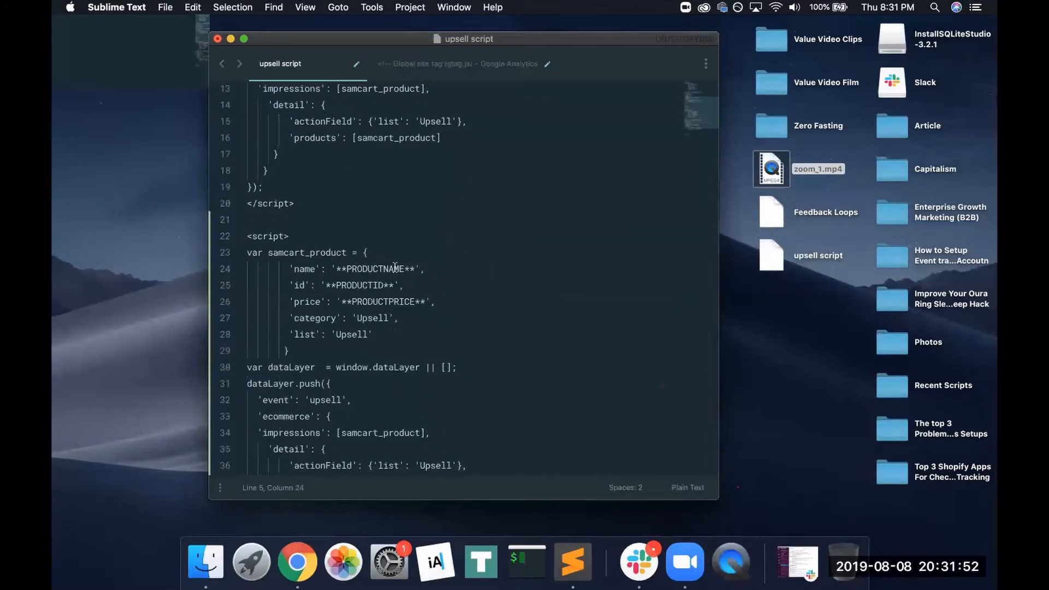
Fill the second block with name Opensourced 2, ID 258716 and price 50.00
left_click(409, 266)
key("BackSpace")
key("BackSpace")
key("BackSpace")
key("BackSpace")
key("BackSpace")
key("BackSpace")
key("BackSpace")
key("BackSpace")
key("BackSpace")
key("BackSpace")
key("BackSpace")
key("BackSpace")
key("BackSpace")
key("BackSpace")
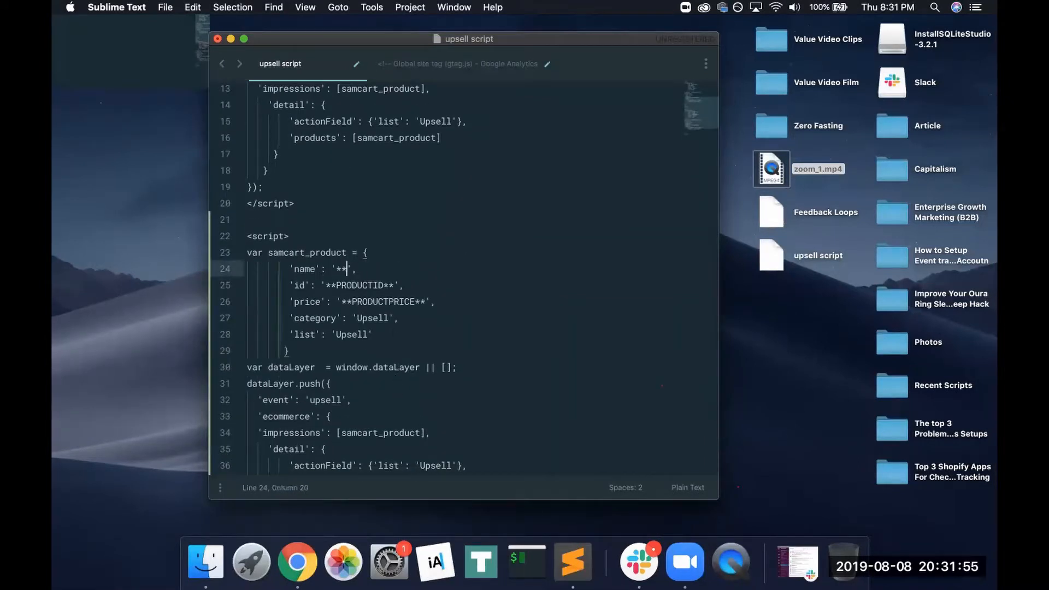
key("BackSpace")
type("Opensourced 2")
left_click(395, 285)
key("BackSpace")
key("BackSpace")
key("BackSpace")
key("BackSpace")
key("BackSpace")
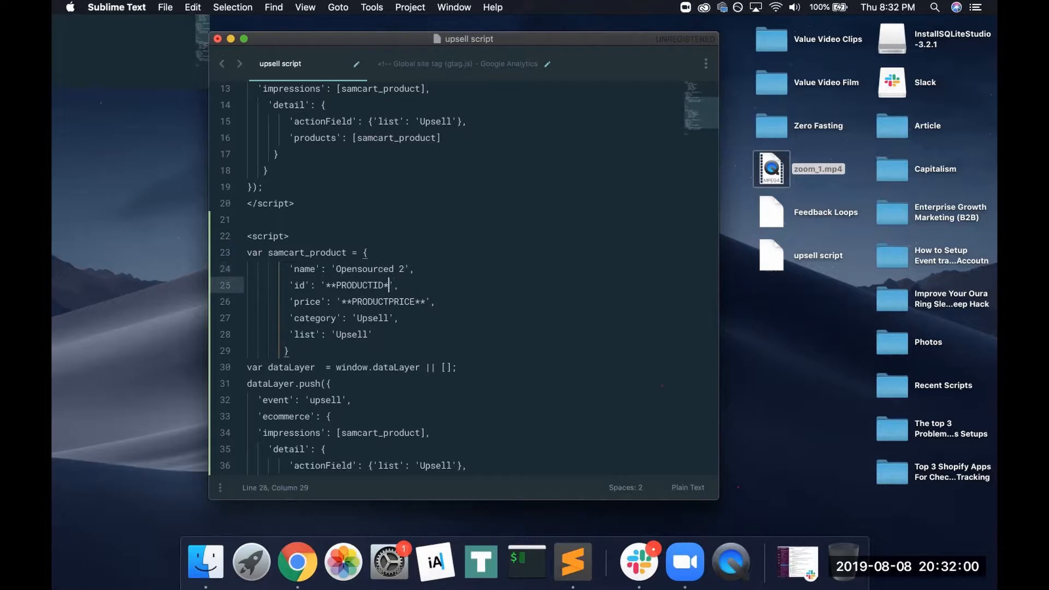
key("BackSpace")
key("BackSpace")
key("BackSpace")
key("BackSpace")
key("BackSpace")
key("BackSpace")
key("BackSpace")
key("BackSpace")
key("super+v")
left_click(425, 302)
key("BackSpace")
key("BackSpace")
key("BackSpace")
key("BackSpace")
key("BackSpace")
key("BackSpace")
key("BackSpace")
key("BackSpace")
key("BackSpace")
key("BackSpace")
key("BackSpace")
key("BackSpace")
key("BackSpace")
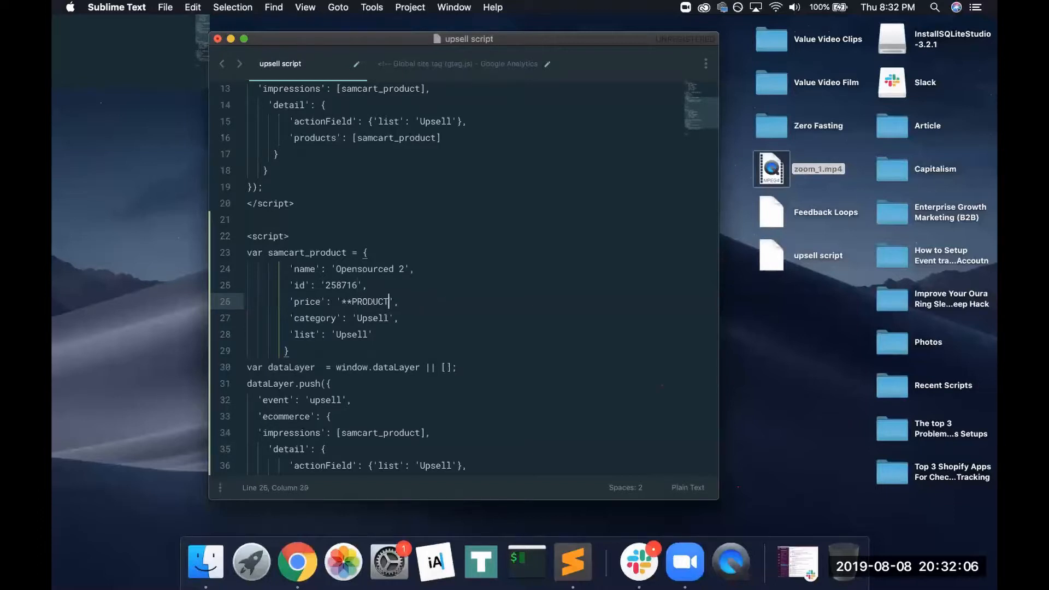
key("BackSpace")
key("BackSpace")
key("BackSpace")
type("50.00")
Copy the first script block, lines 1–20, and switch back to SamCart
scroll(510, 274, "up", 1)
left_click_drag(317, 244, 249, 85)
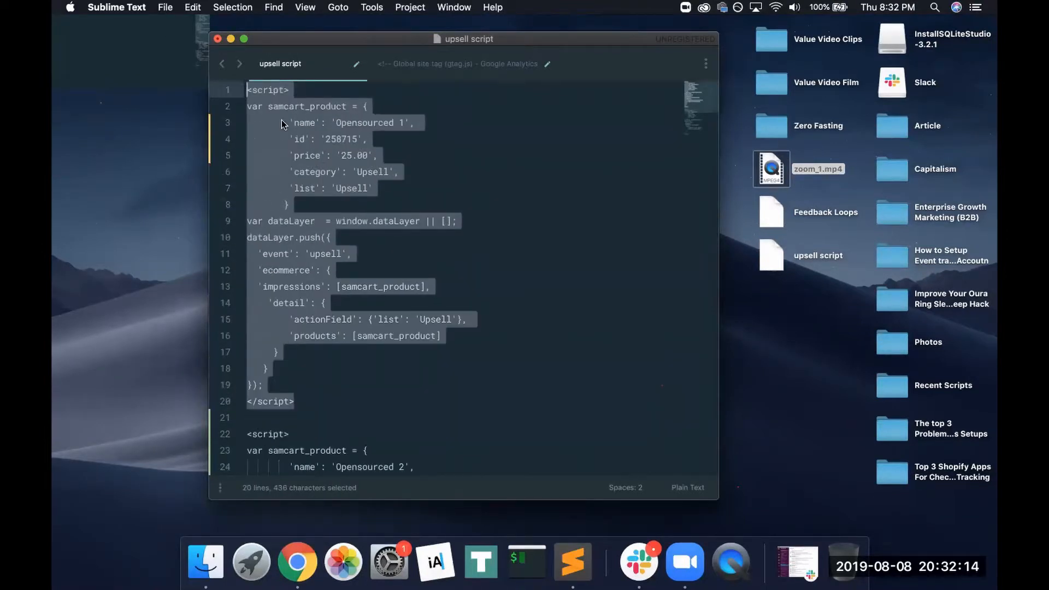
key("super+c")
left_click(295, 562)
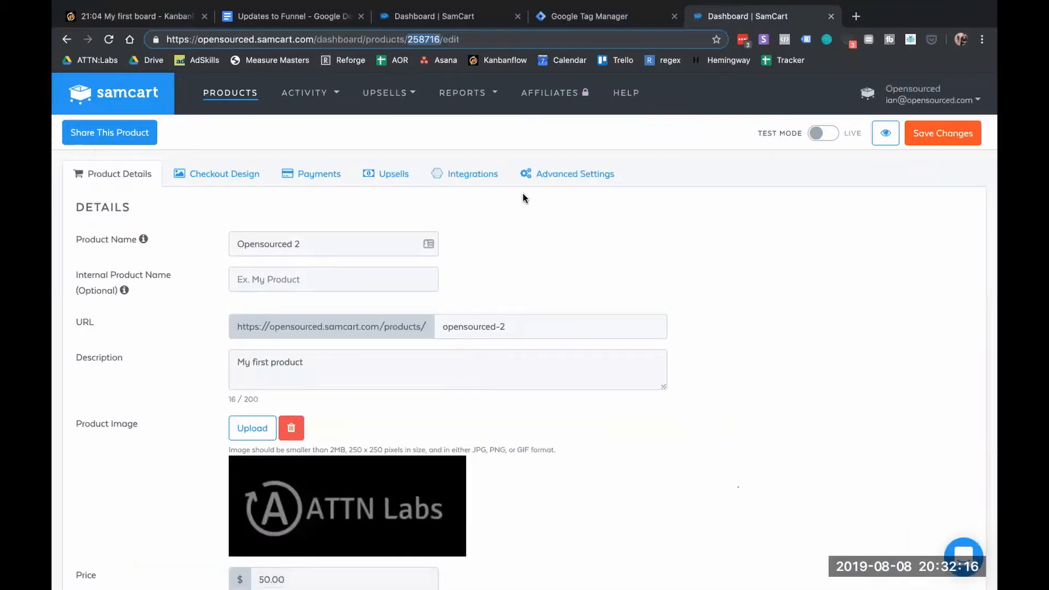
Paste the Opensourced 1 script into ATTN Labs Upsell 1's HTML source after the heading
left_click(372, 93)
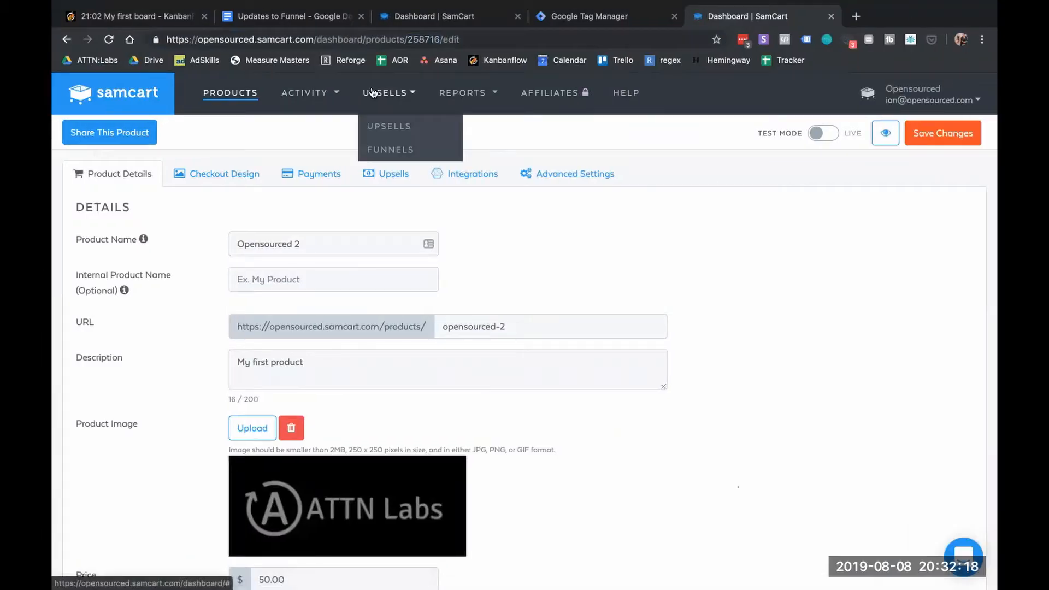
left_click(377, 137)
left_click(85, 307)
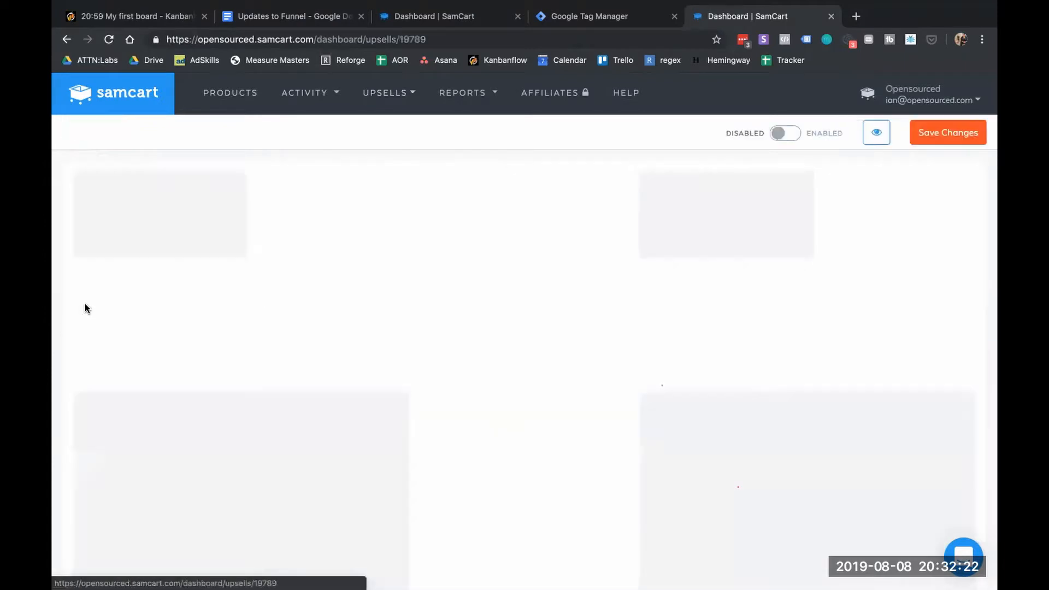
scroll(384, 337, "down", 6)
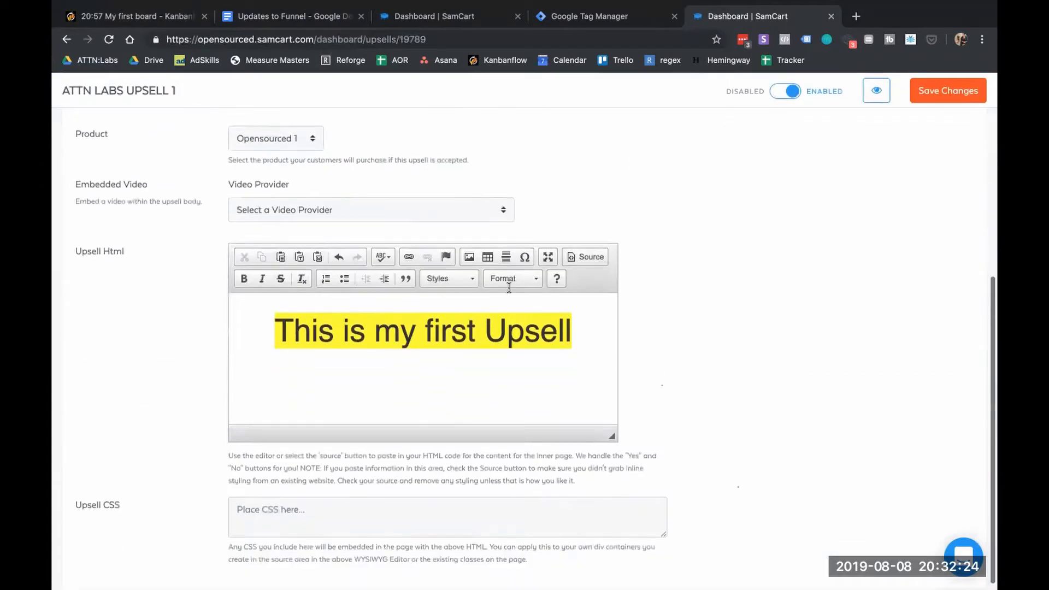
left_click(590, 248)
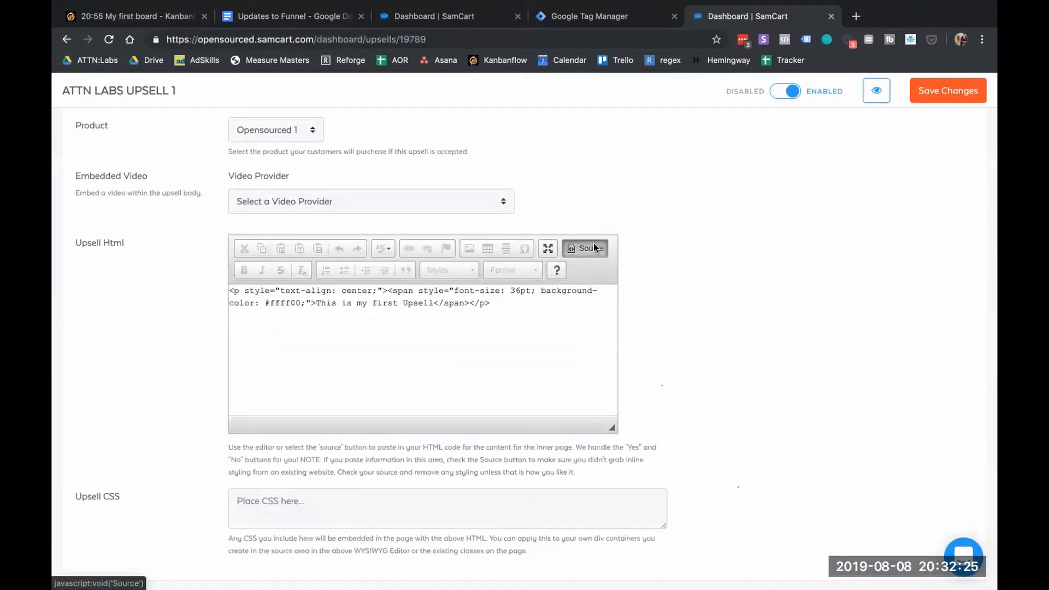
left_click(552, 301)
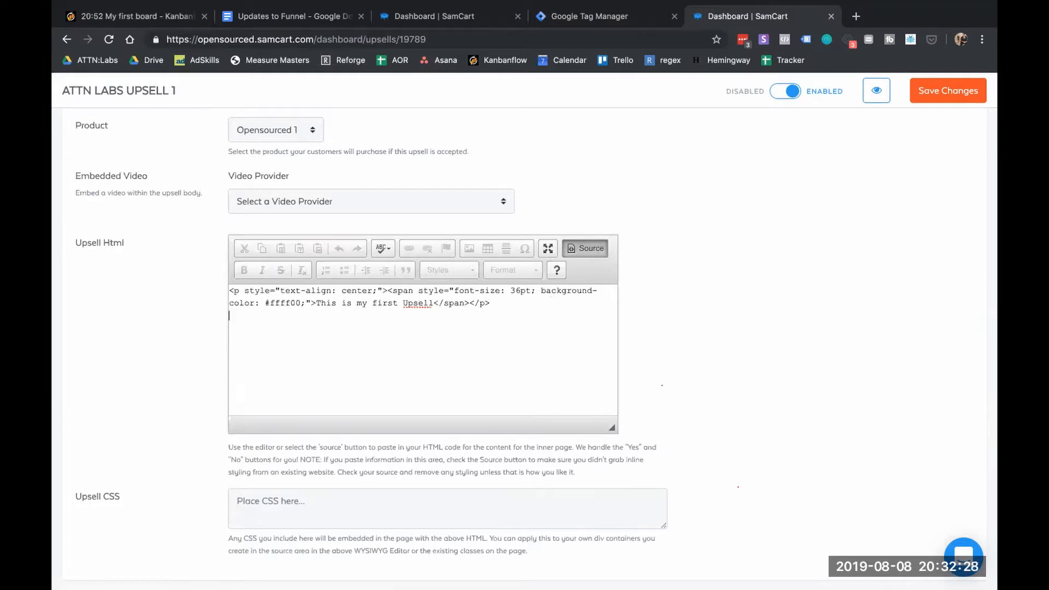
key("ctrl+v")
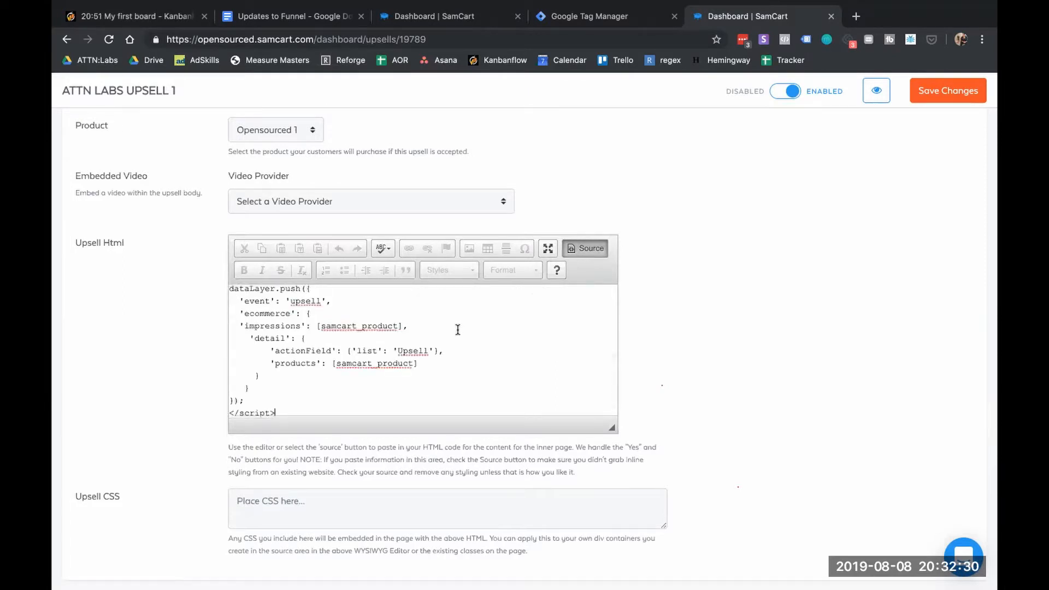
scroll(457, 329, "up", 5)
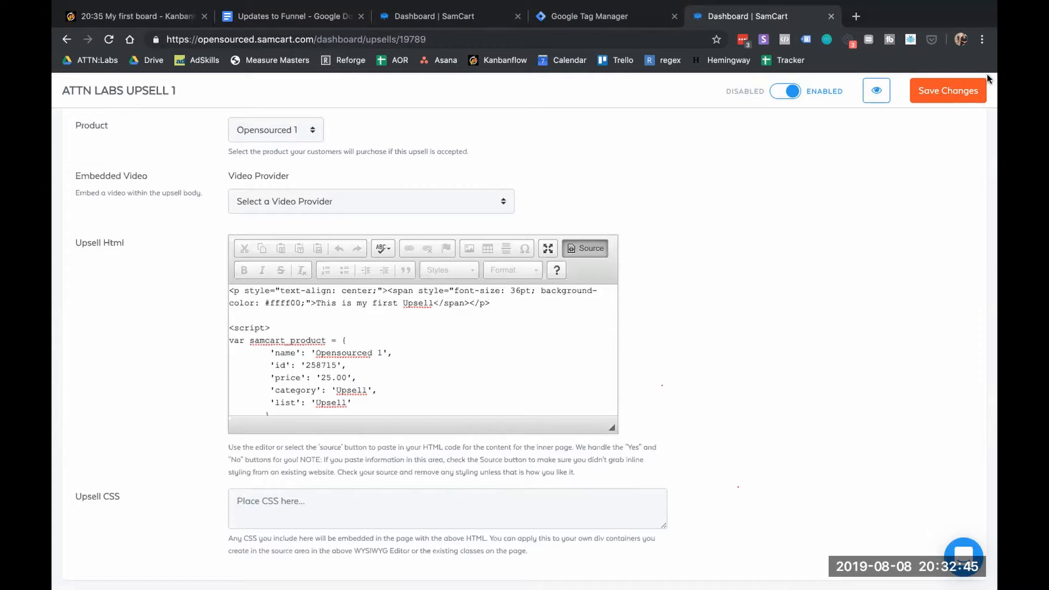
Save the upsell and verify the pasted script in the Source view
left_click(940, 89)
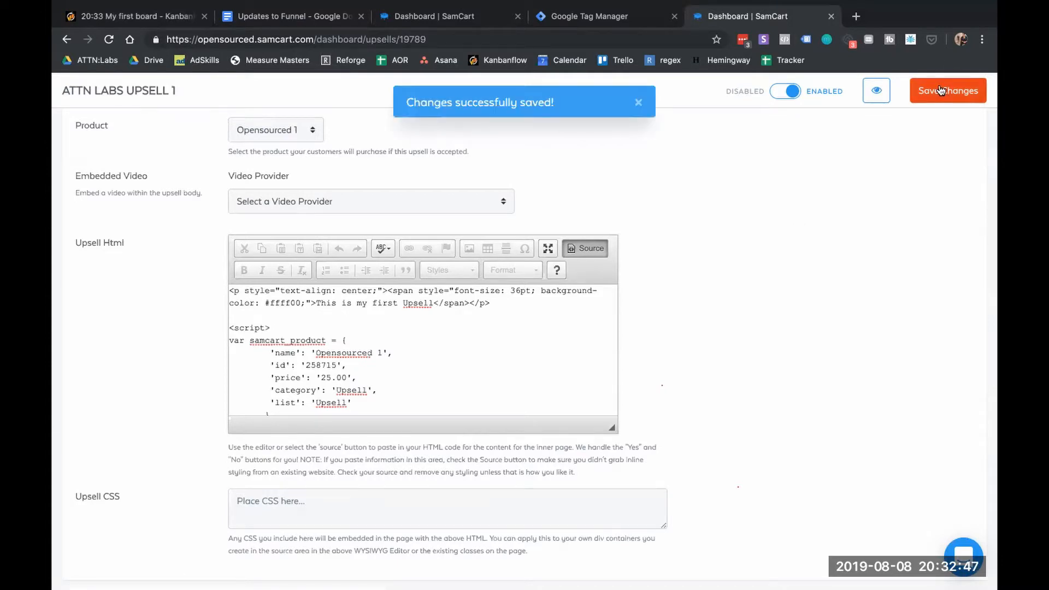
left_click(584, 247)
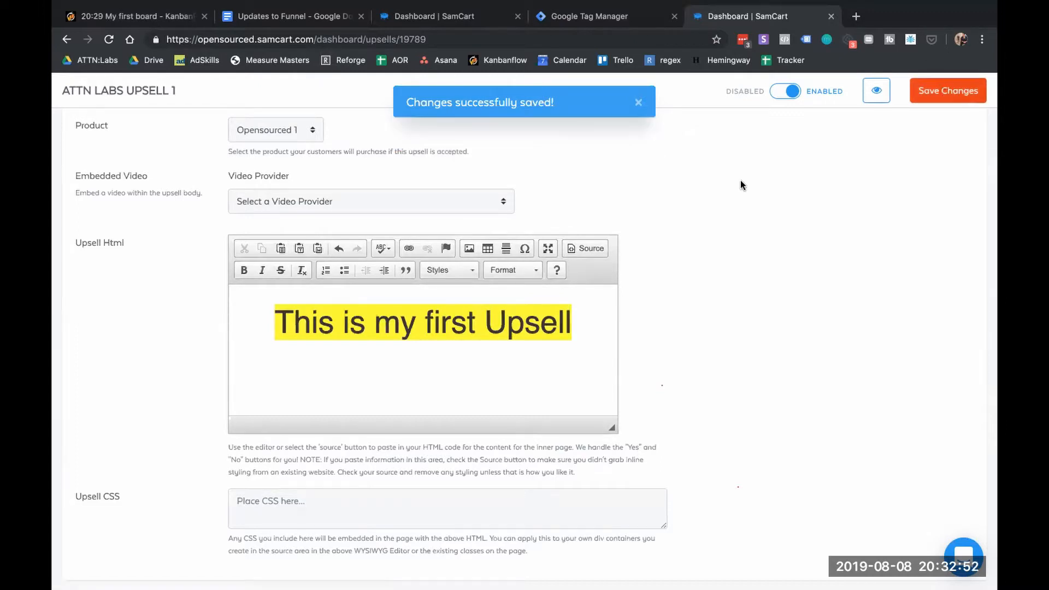
left_click(580, 248)
scroll(497, 345, "down", 5)
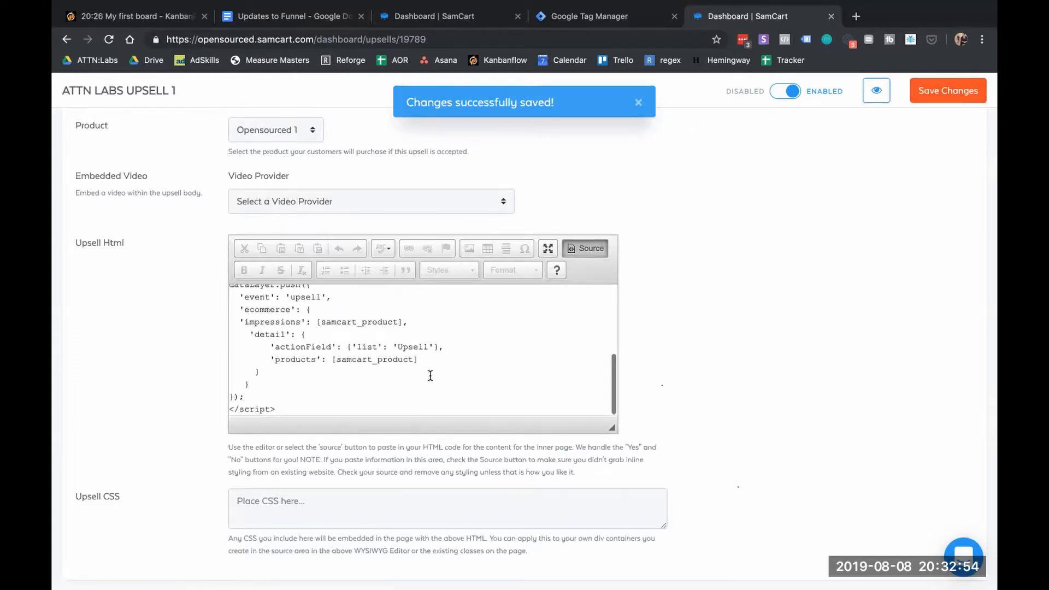
scroll(430, 375, "up", 5)
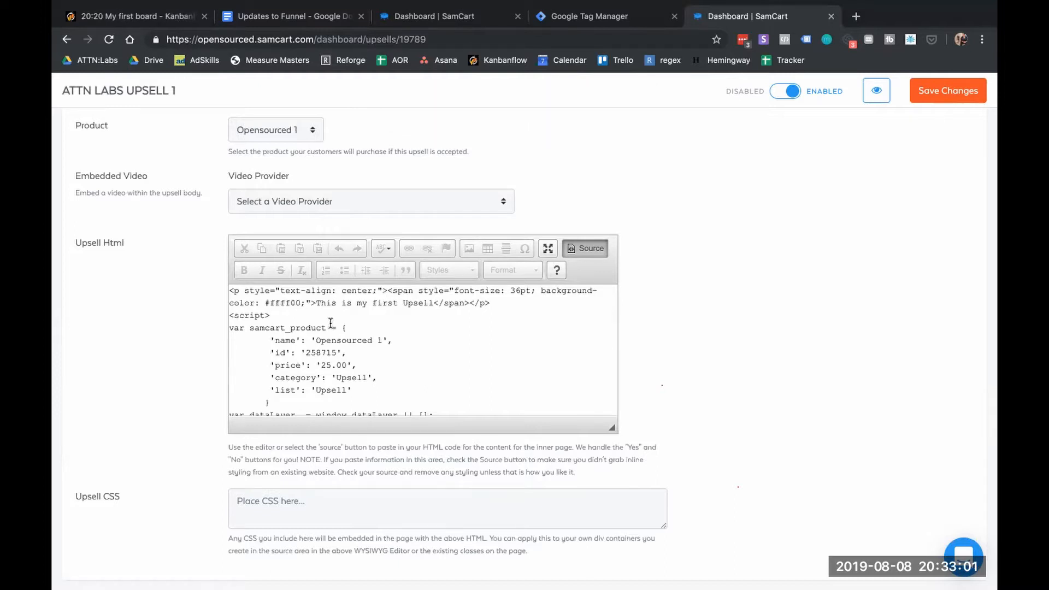
scroll(330, 323, "up", 7)
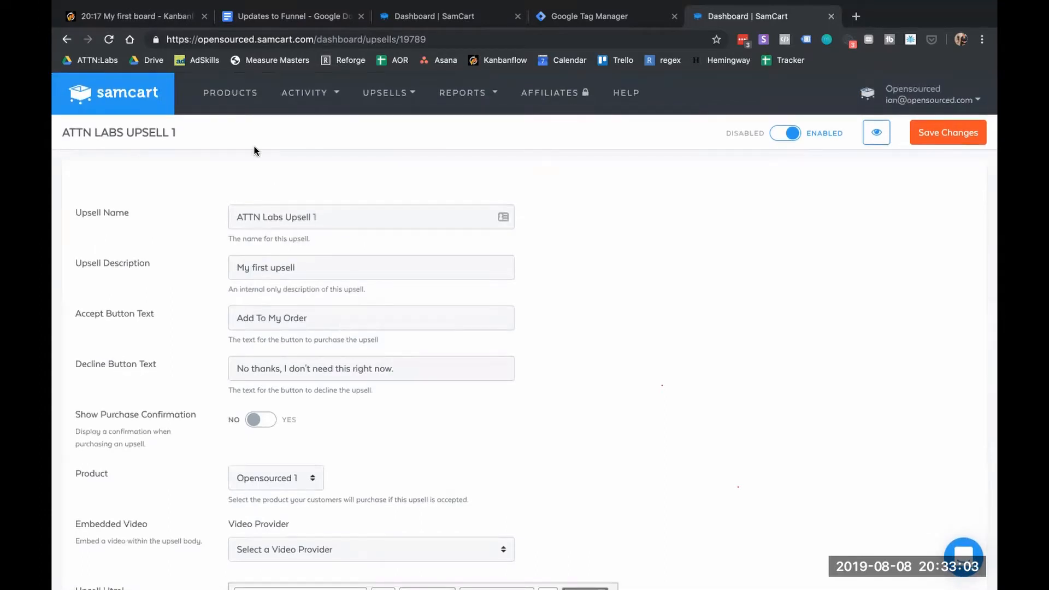
left_click(378, 94)
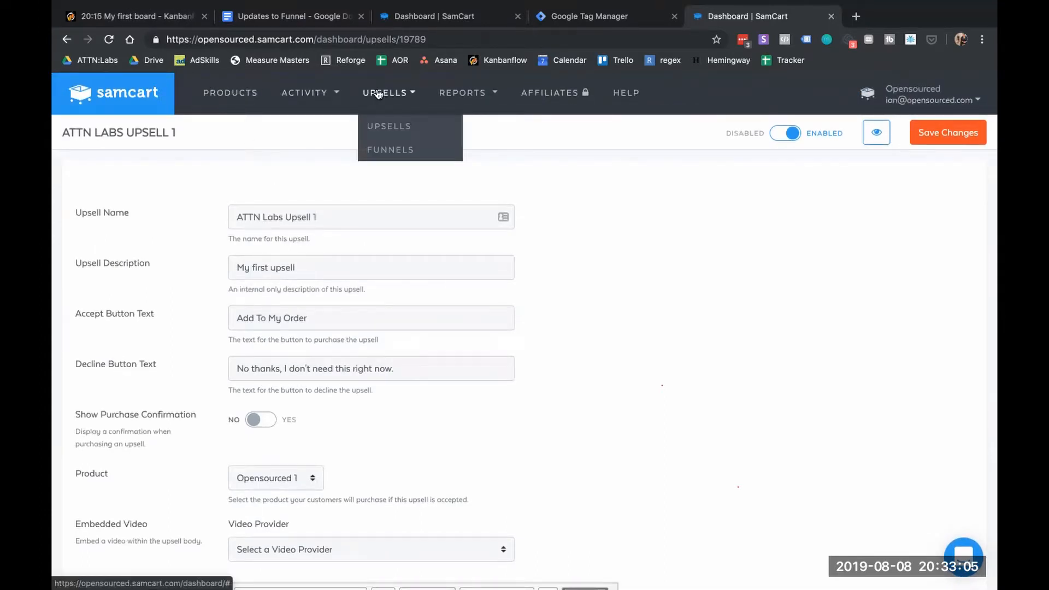
Copy lines 22–41 of the upsell script in Sublime Text and return to Chrome
left_click(381, 131)
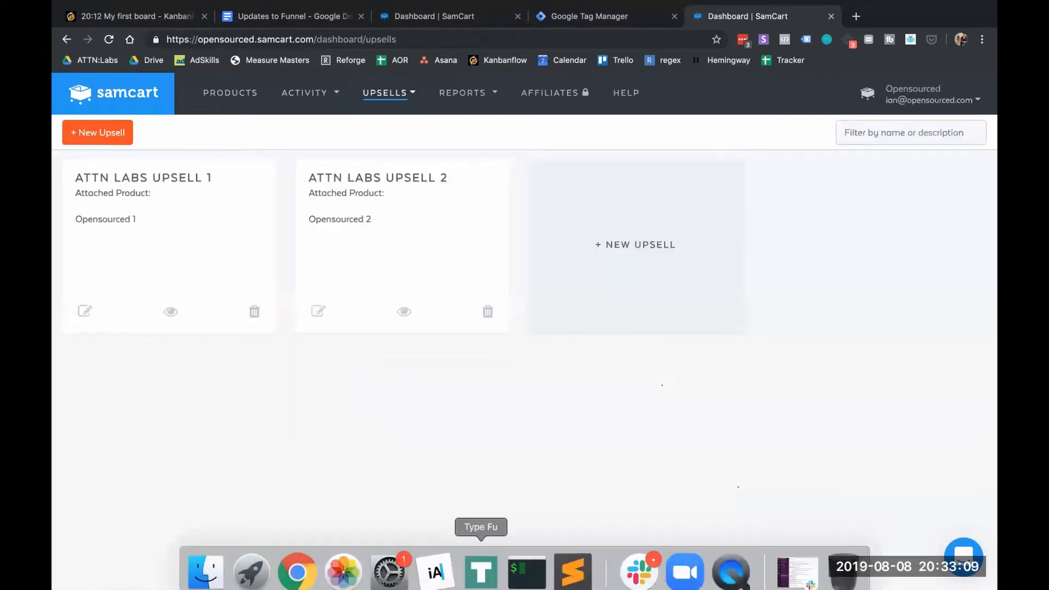
left_click(573, 562)
scroll(261, 191, "down", 6)
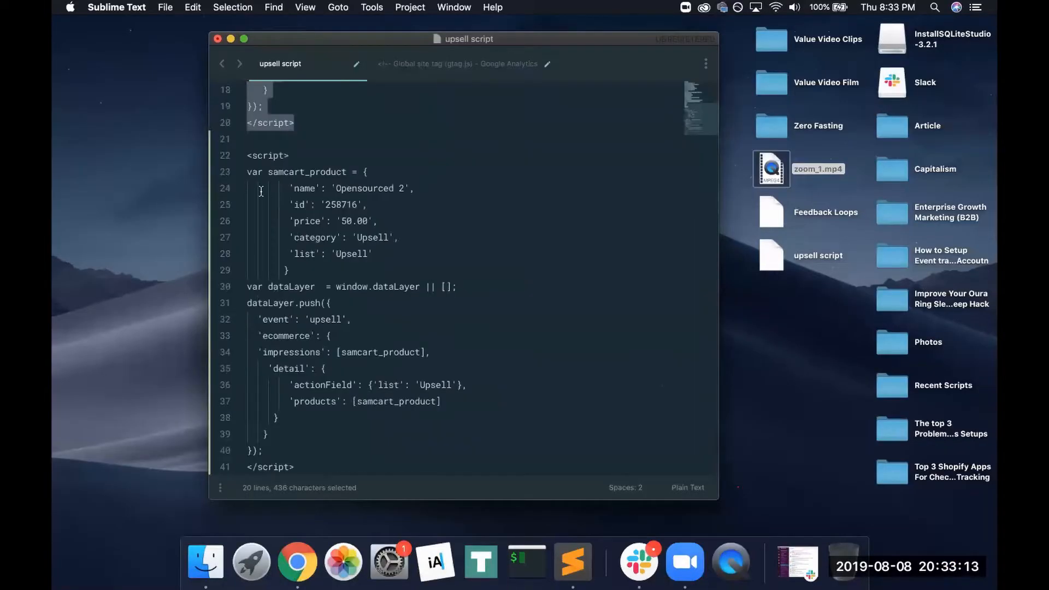
left_click_drag(244, 158, 361, 486)
key("super+c")
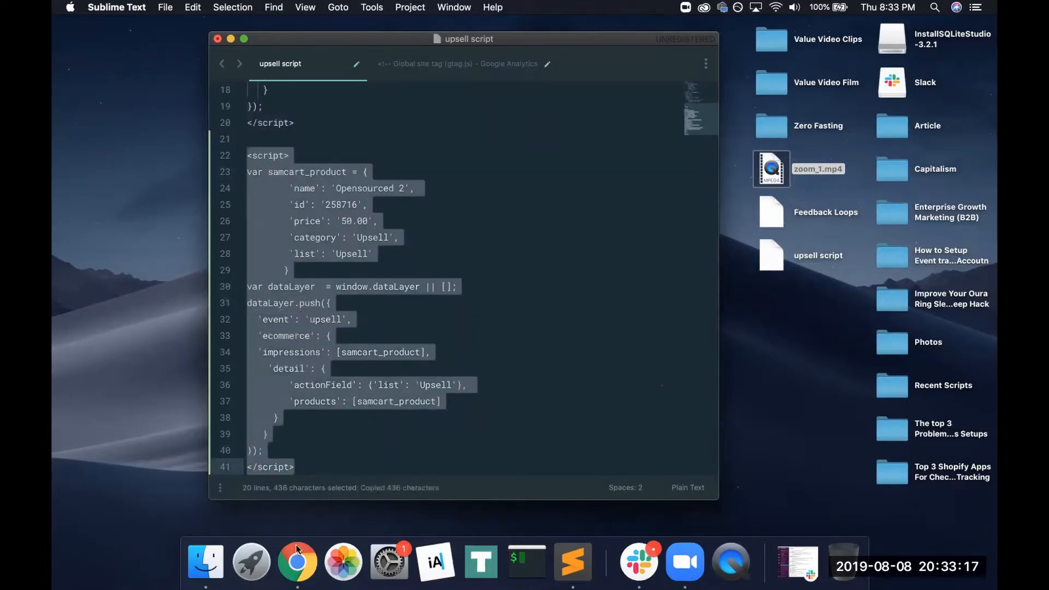
left_click(298, 561)
Paste the Opensourced 2 script into ATTN Labs Upsell 2's HTML source, save, and go to Products
scroll(516, 384, "down", 6)
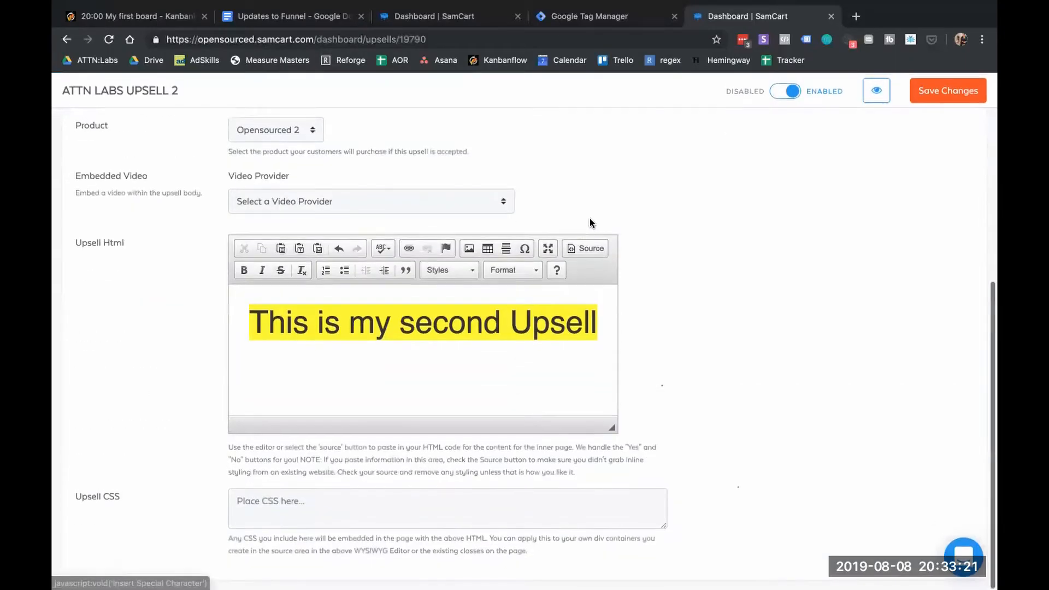
left_click(591, 251)
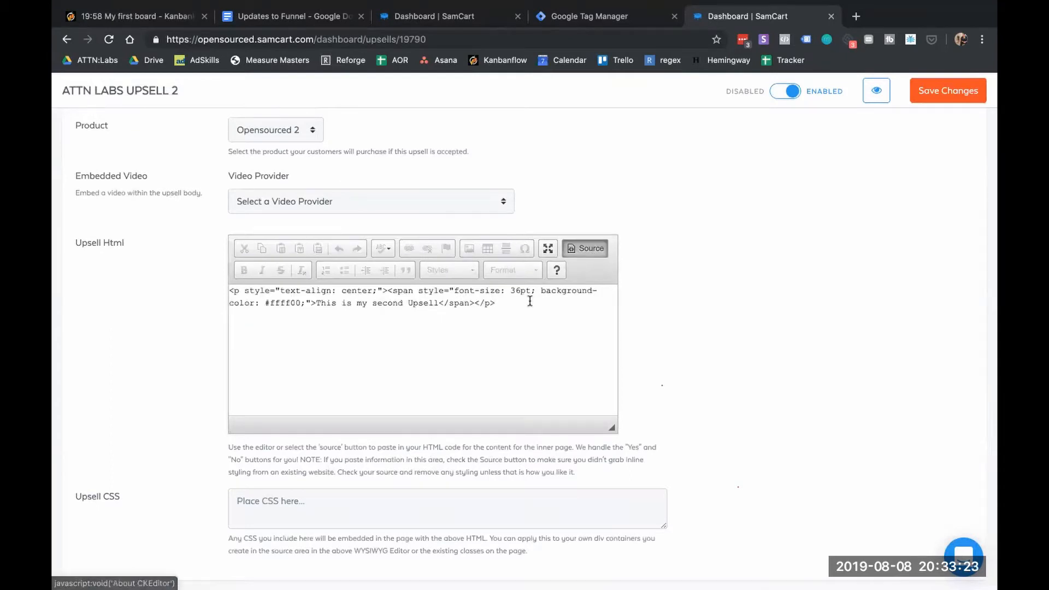
key("super+v")
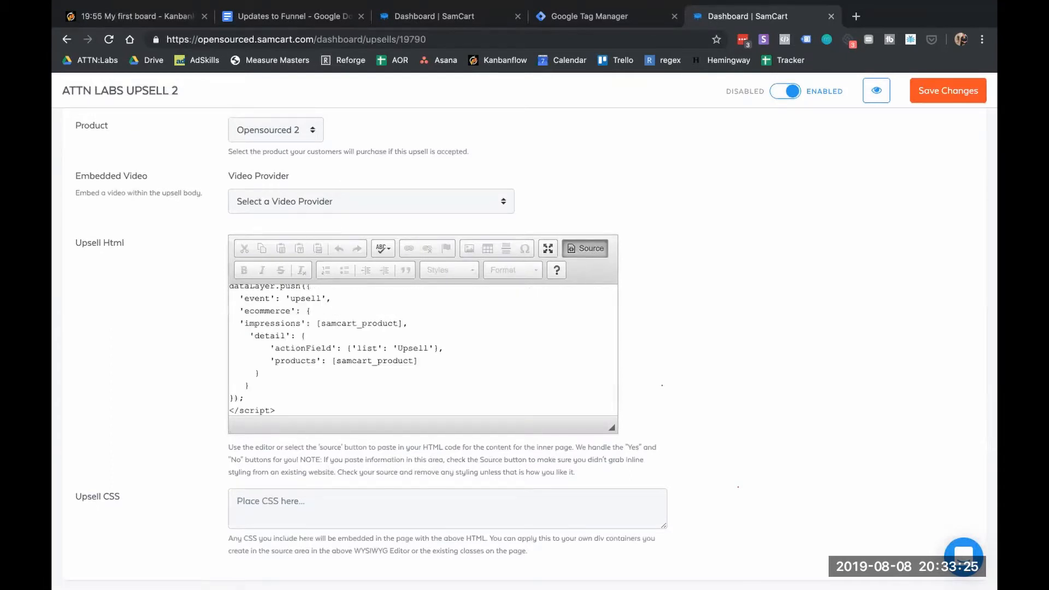
left_click(947, 90)
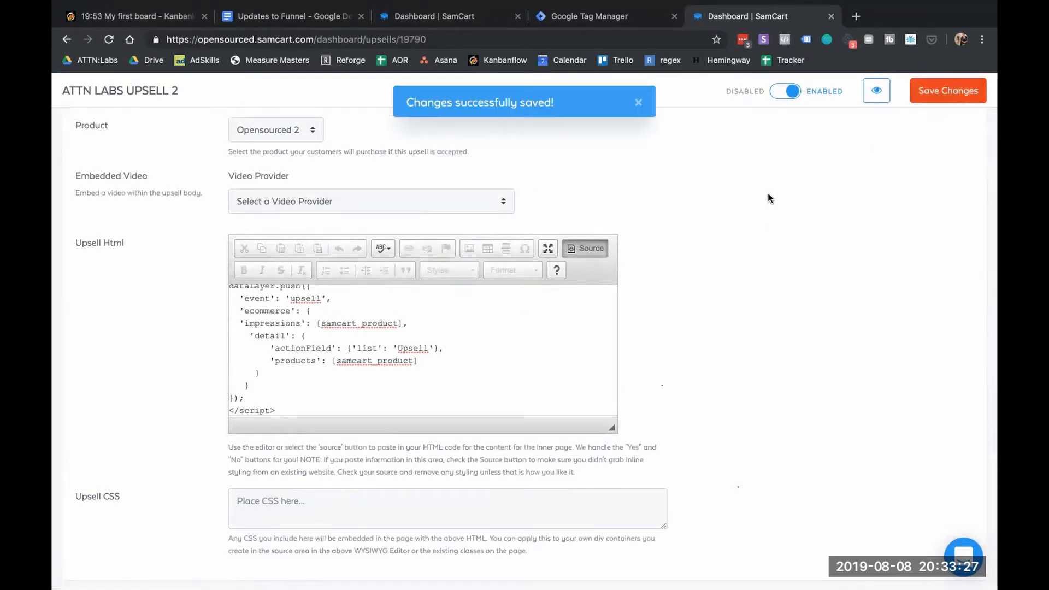
left_click(586, 249)
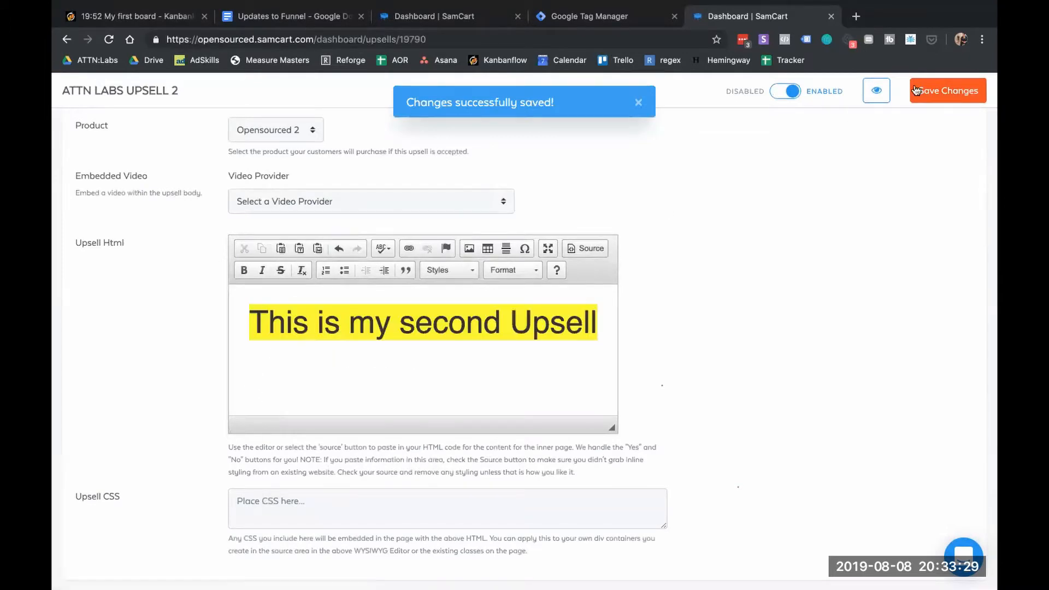
left_click(943, 90)
scroll(317, 96, "up", 5)
left_click(246, 102)
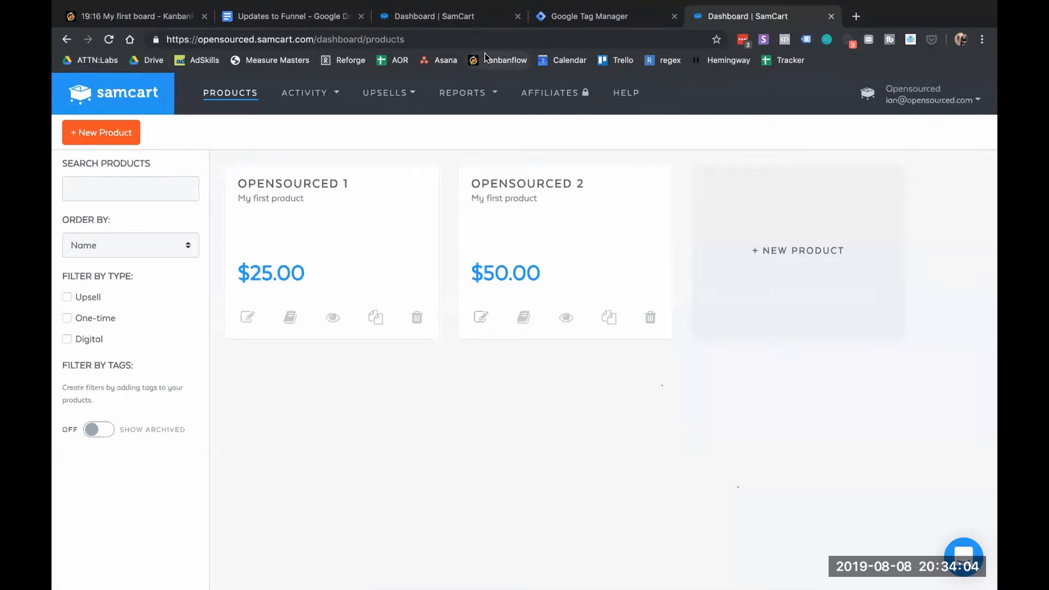
Open Opensourced 1's Upsells tab and confirm My first funnel is its selected upsell funnel
left_click(247, 316)
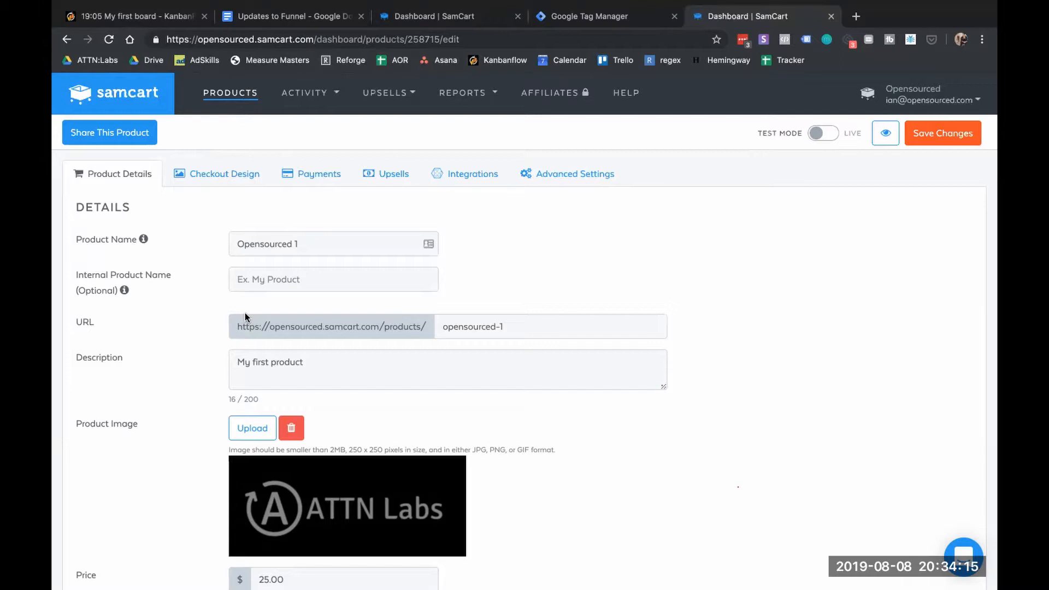
left_click(391, 180)
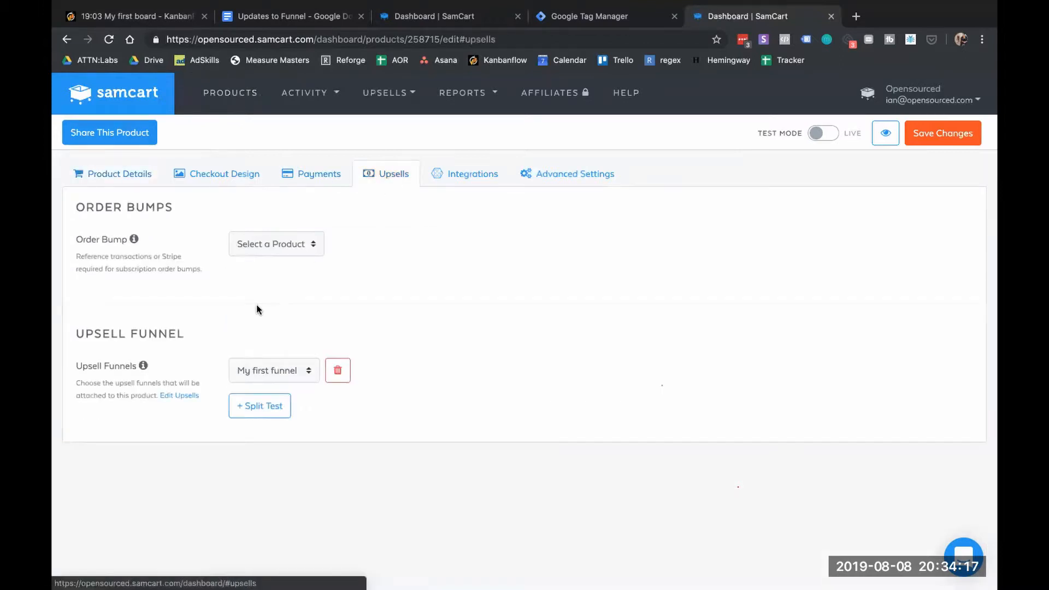
left_click(279, 372)
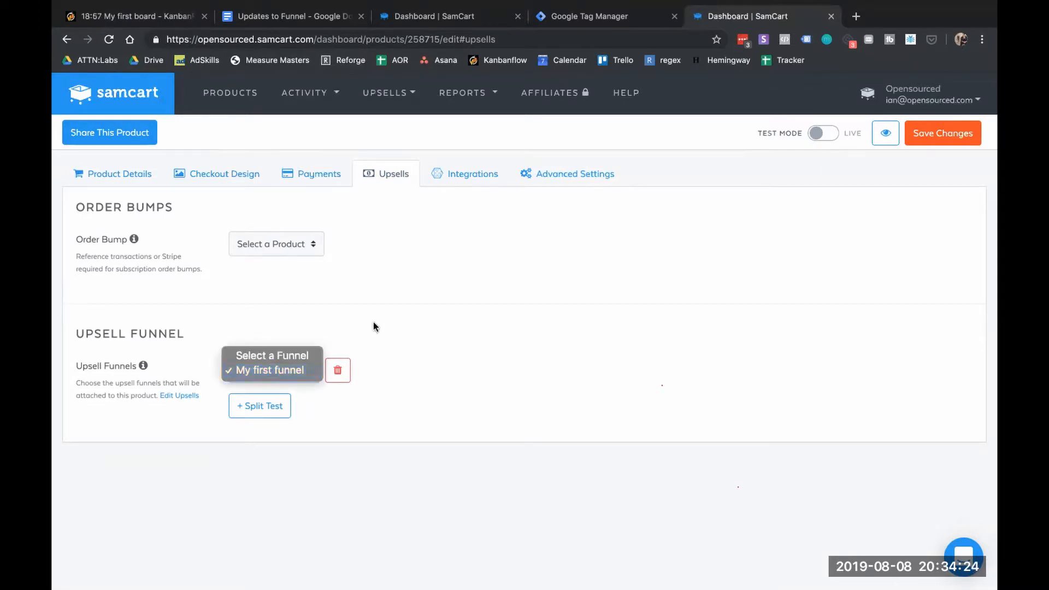
left_click(310, 301)
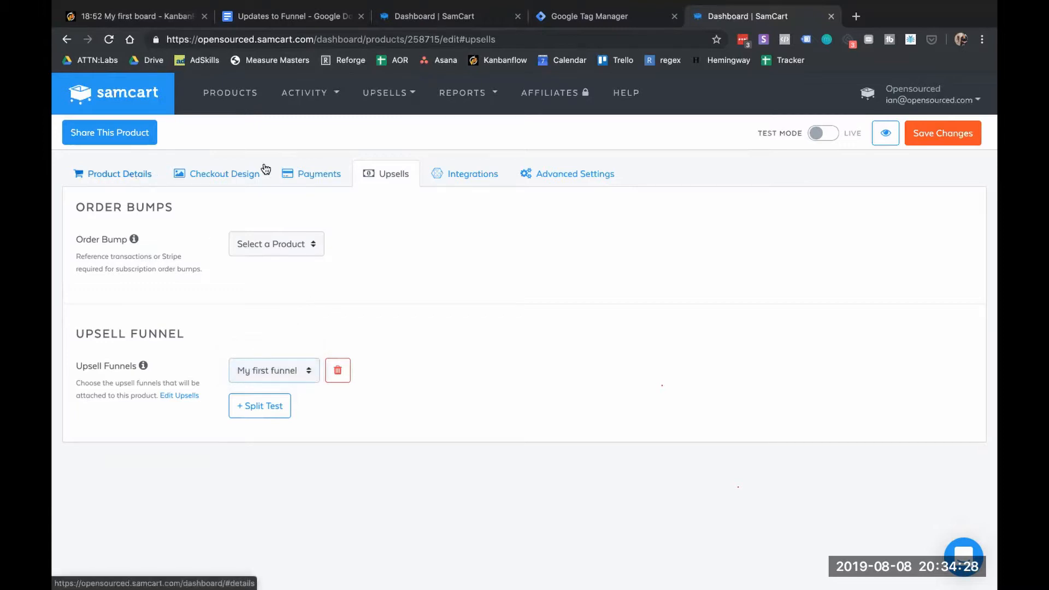
left_click(285, 378)
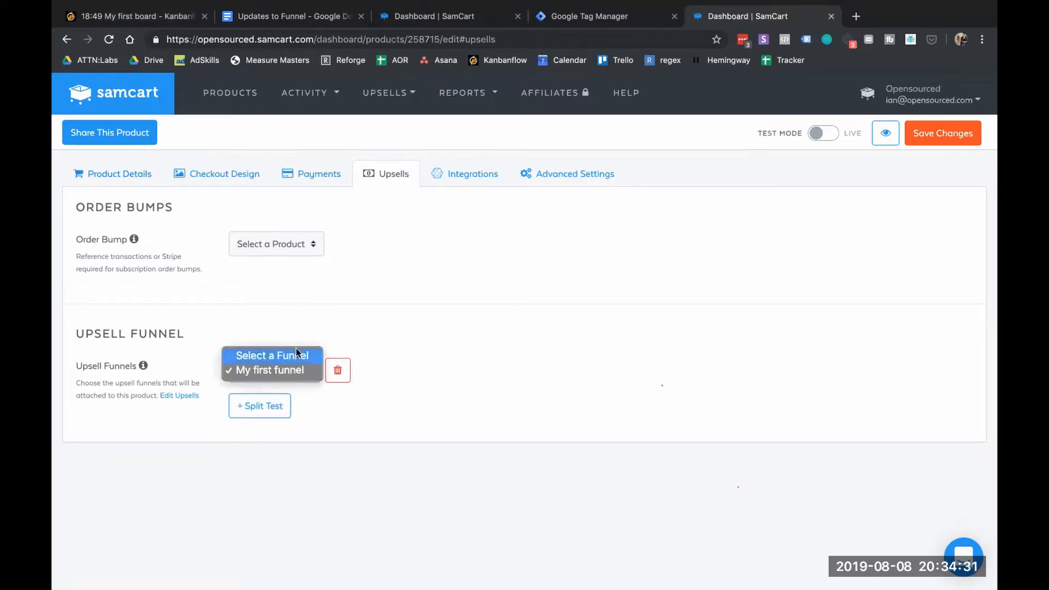
left_click(366, 394)
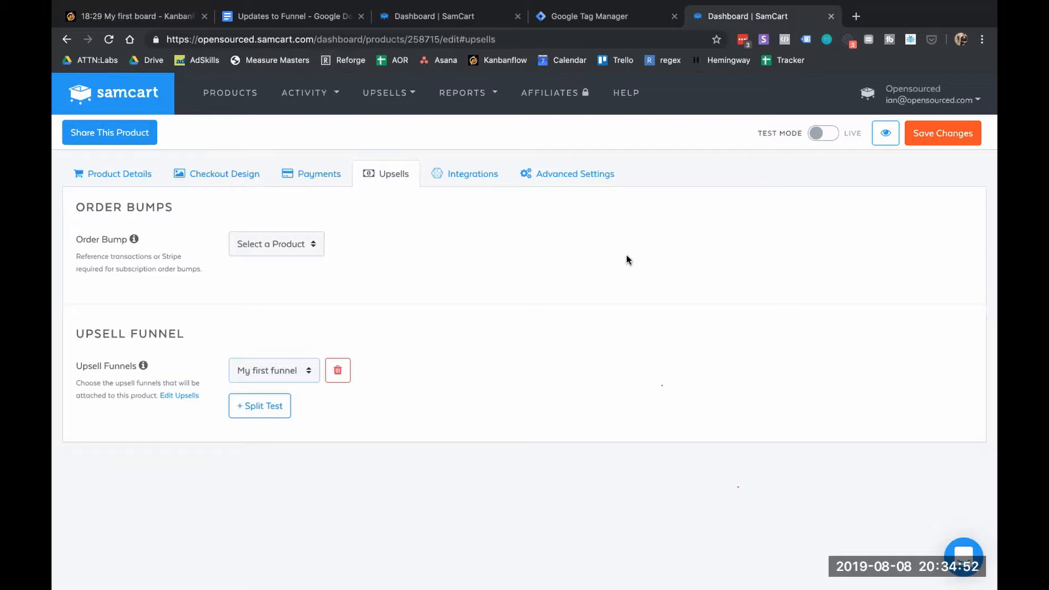
Load facebook.com in a new browser tab
left_click(855, 17)
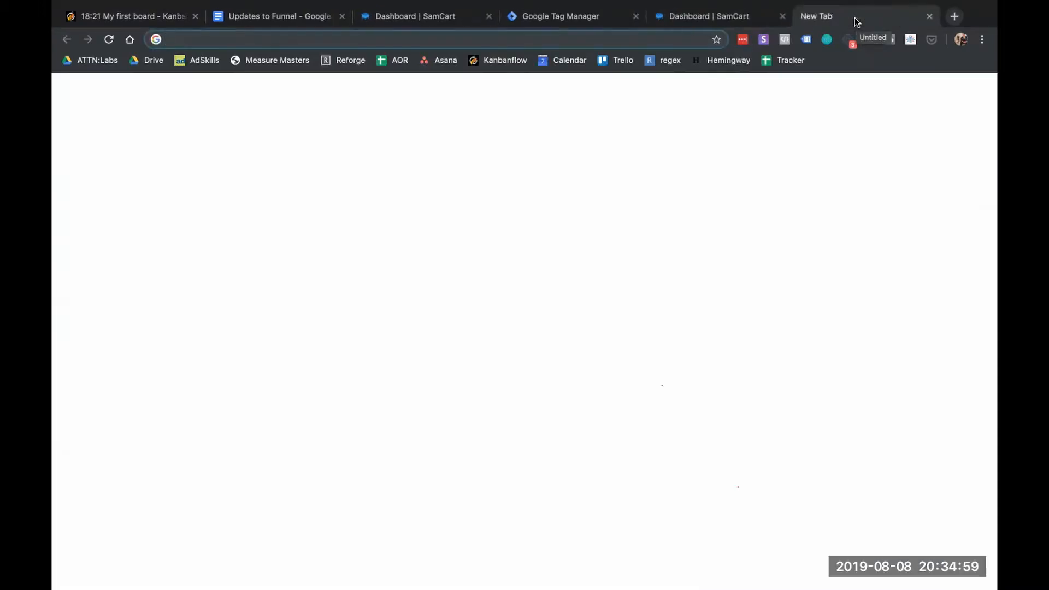
type("facebook")
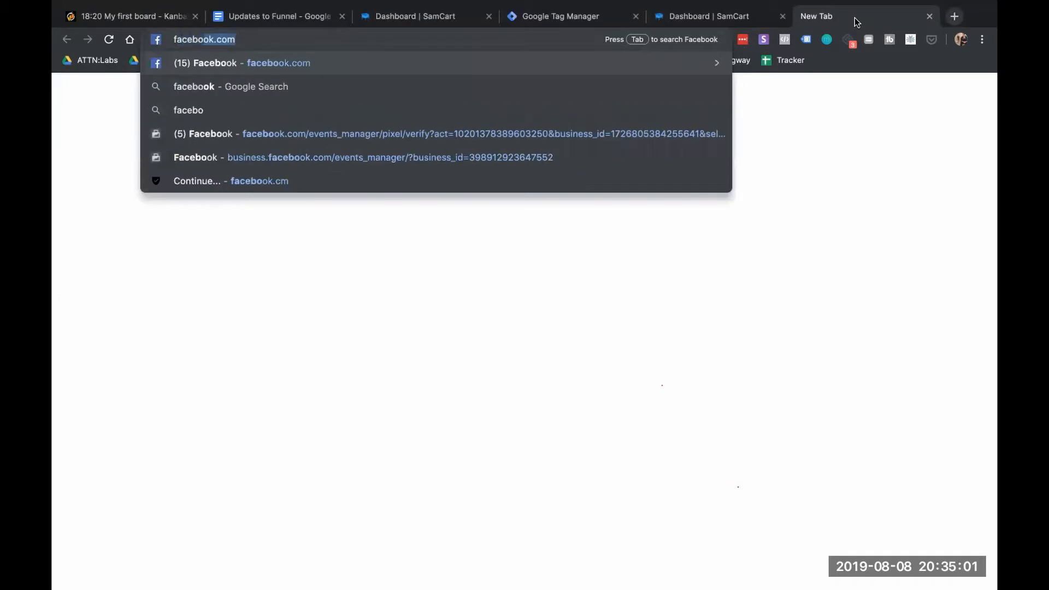
type(".com")
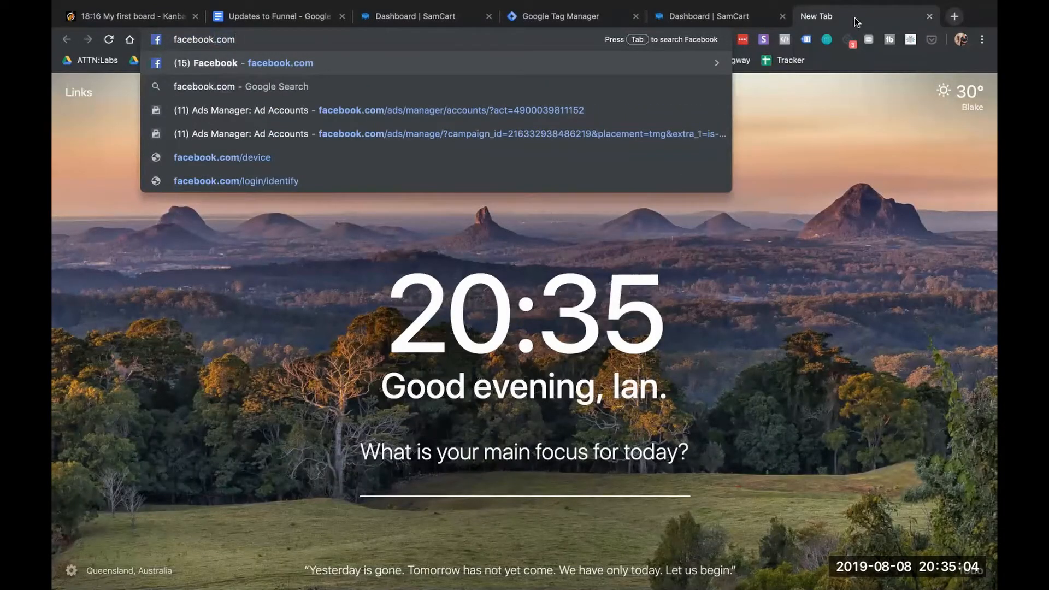
key("Return")
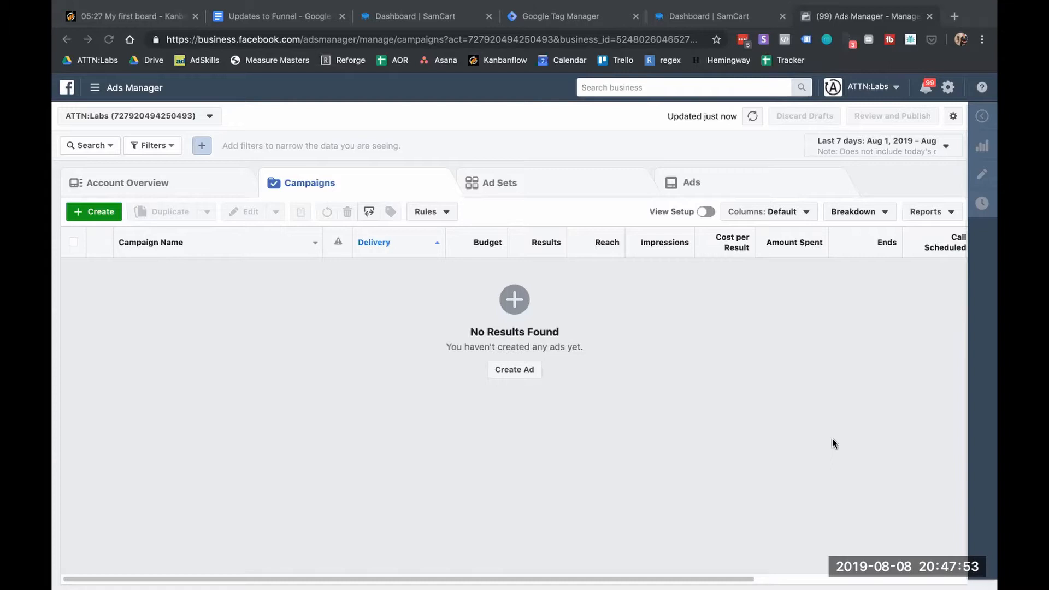
Open the ATTN:Labs pixel's Test Events page in Events Manager, then return to the SamCart tab
left_click(140, 92)
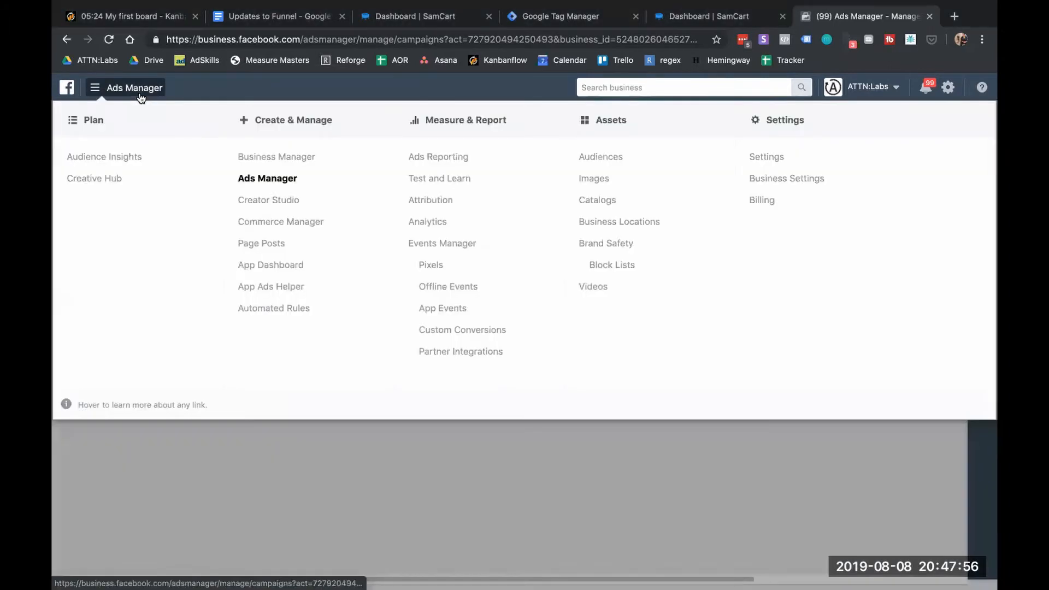
left_click(429, 263)
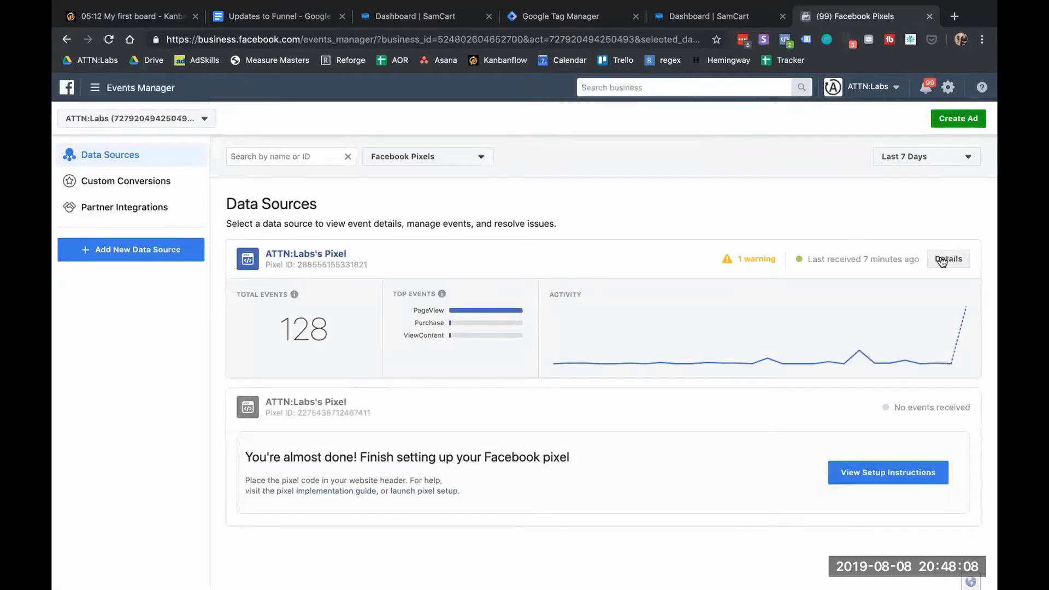
left_click(940, 257)
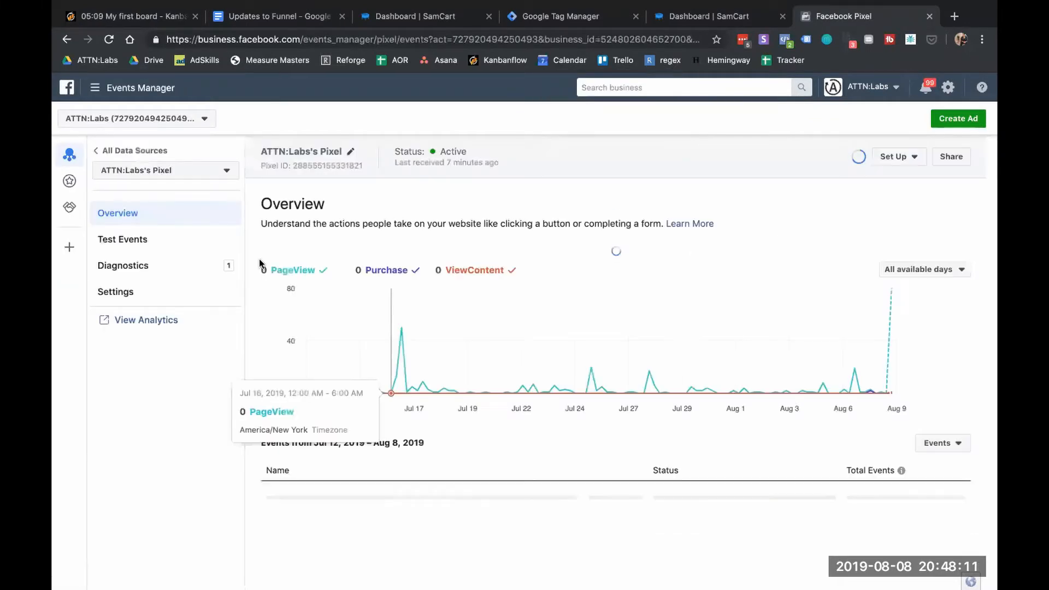
left_click(135, 244)
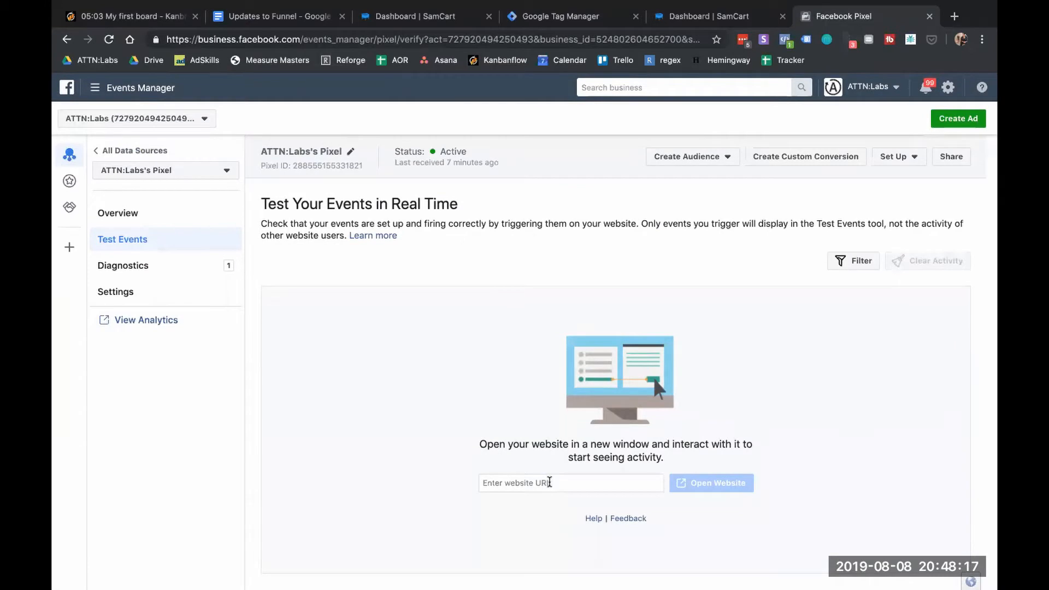
left_click(714, 16)
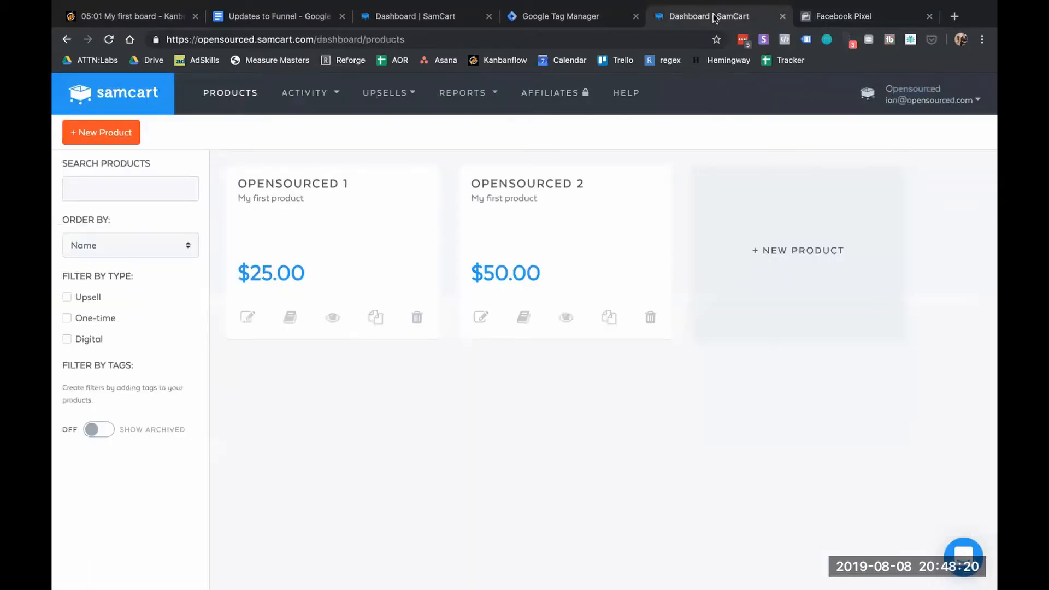
Open Opensourced 1 for editing, preview its checkout page, and close the preview
left_click(249, 317)
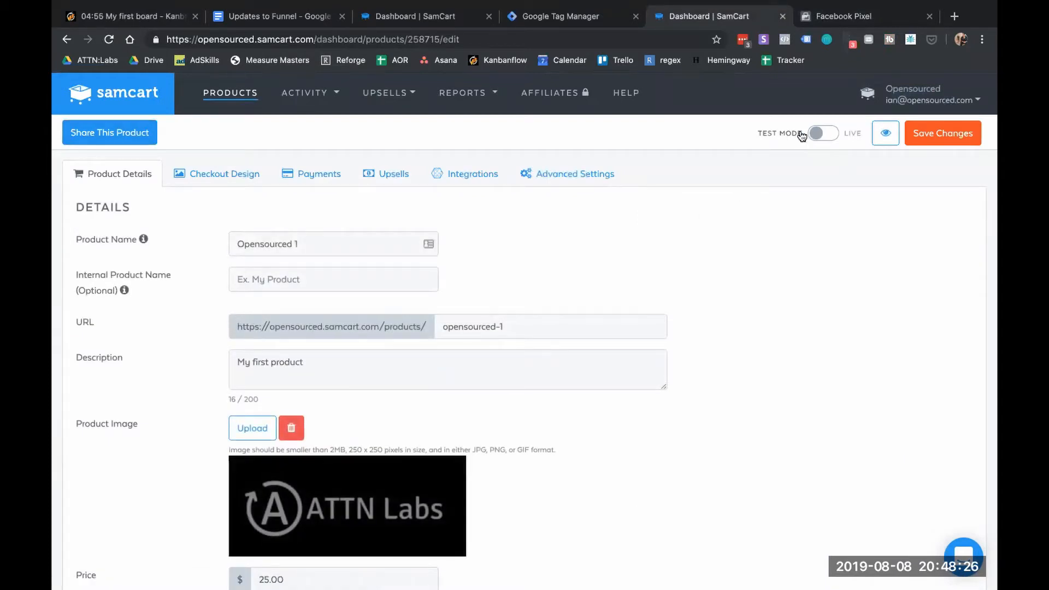
left_click(885, 134)
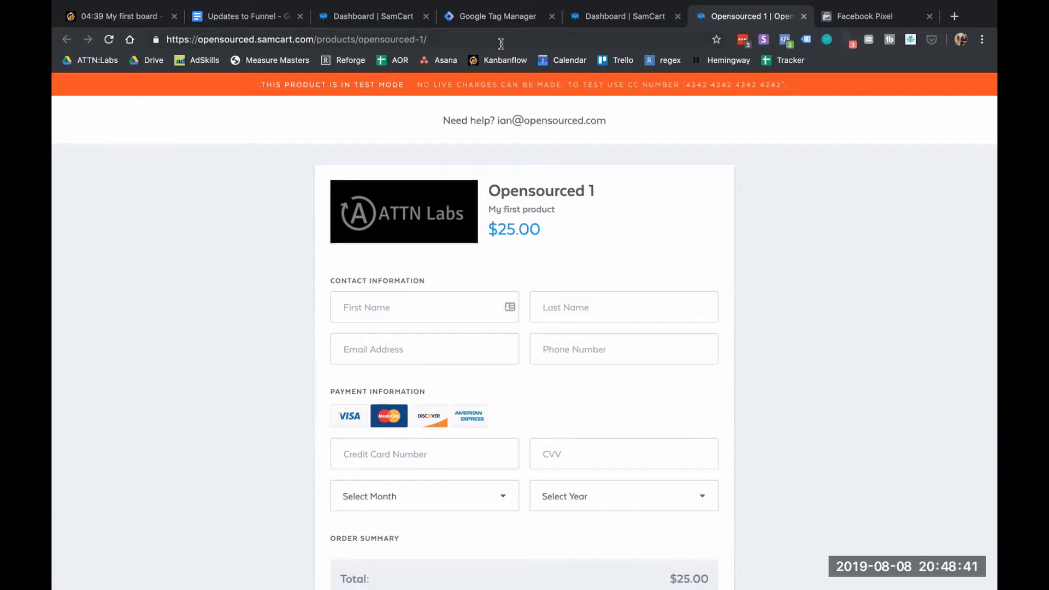
left_click(803, 18)
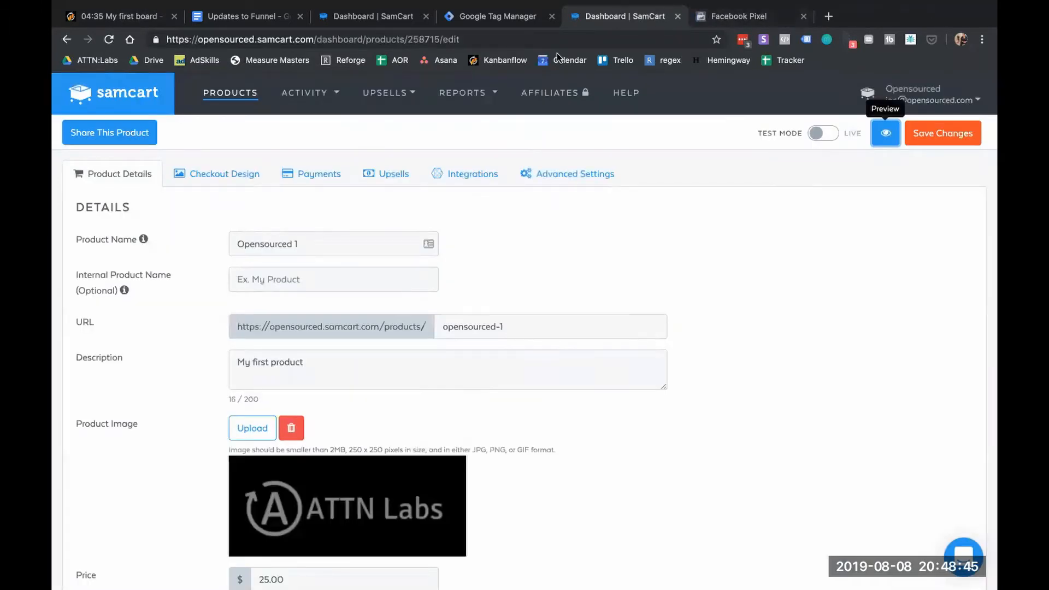
Check the pixel's live test events, then reopen the Opensourced 1 checkout preview
left_click(474, 36)
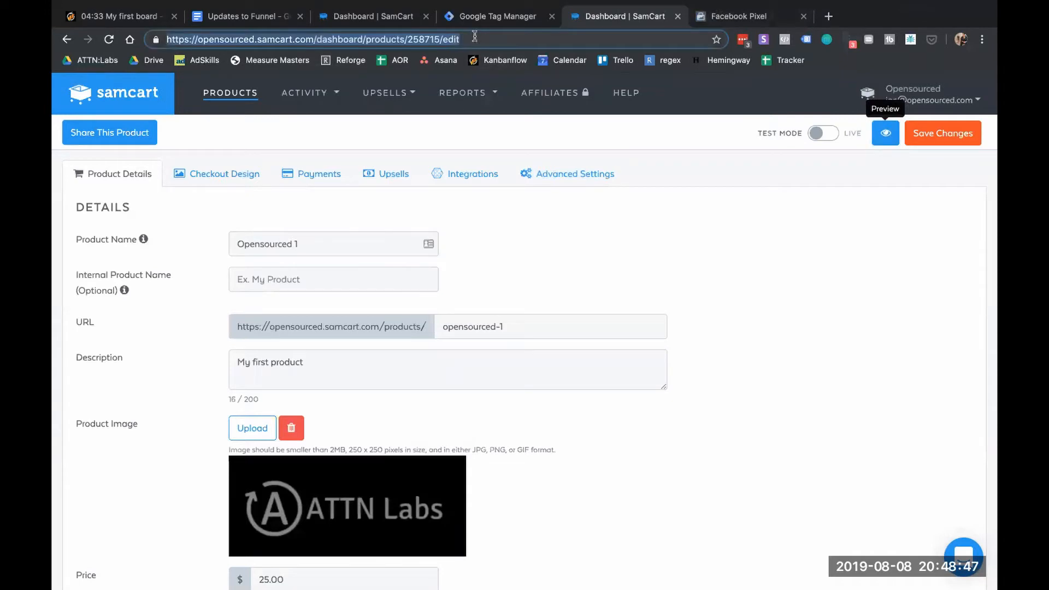
left_click(747, 13)
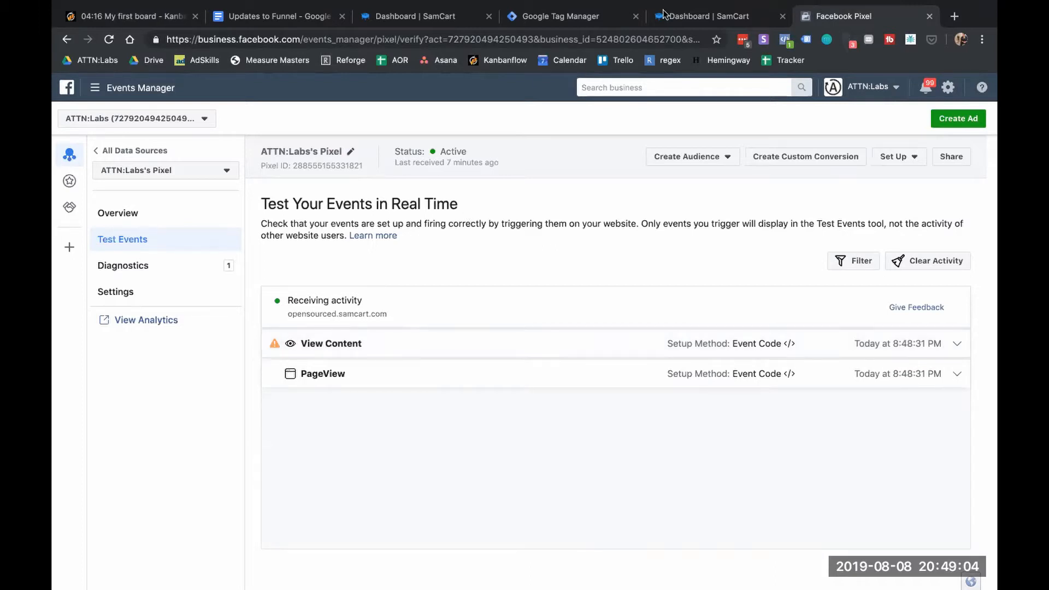
left_click(708, 16)
left_click(884, 133)
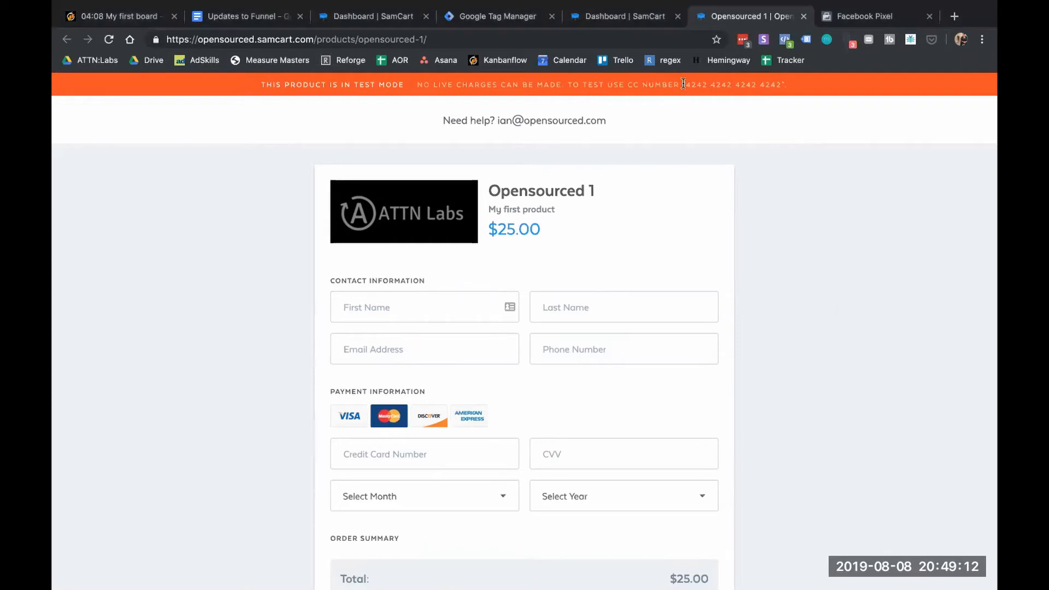
Copy the test card number and fill in the buyer's first name, last name, email and phone
left_click_drag(743, 94, 780, 89)
key("super+c")
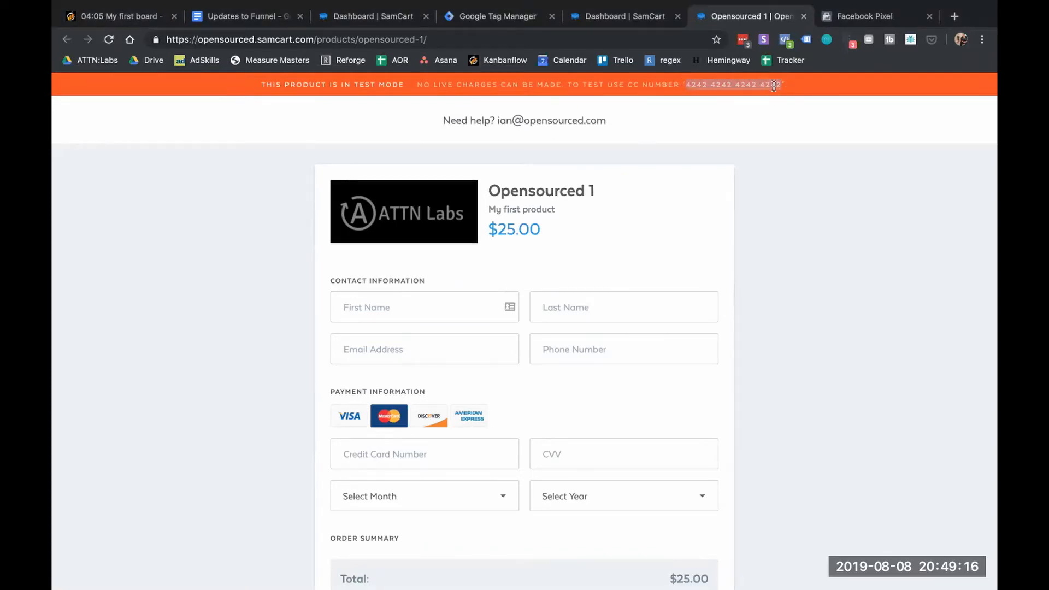
scroll(433, 321, "down", 2)
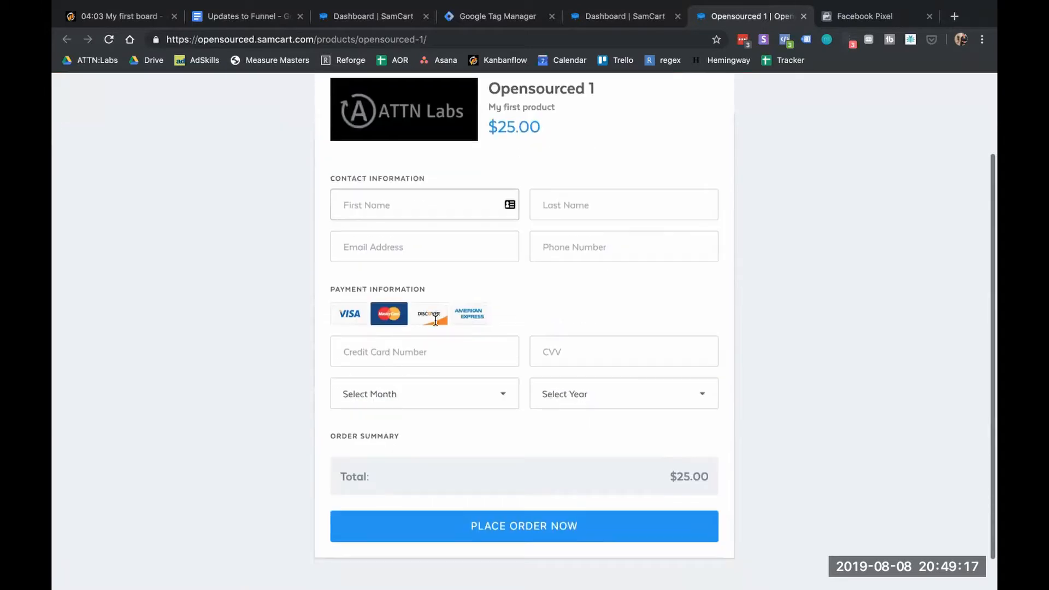
left_click(438, 212)
type("qwbdhwjqdW")
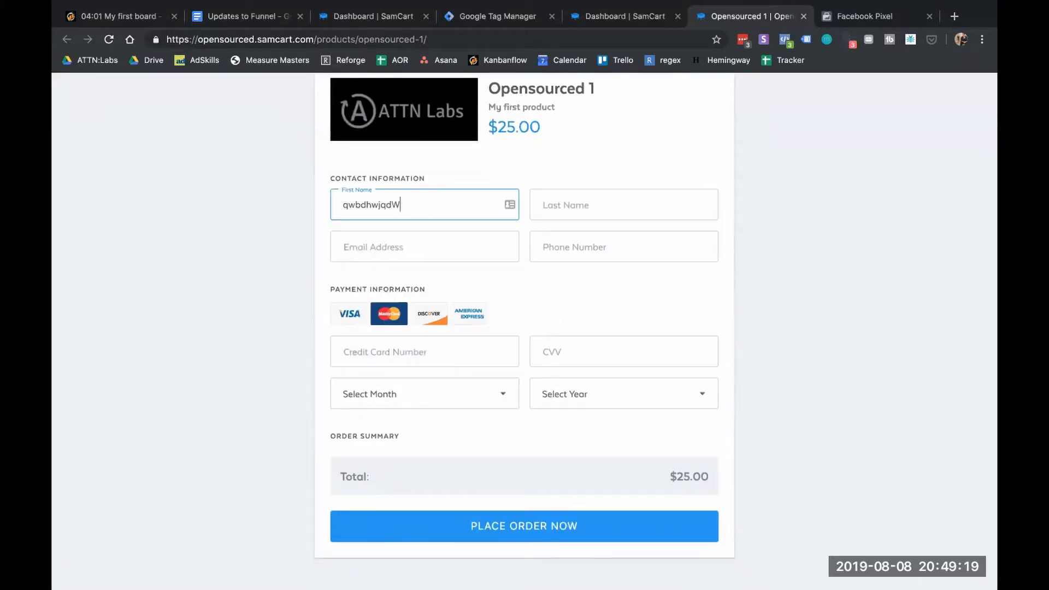
left_click(554, 202)
type("dwefews")
left_click(462, 240)
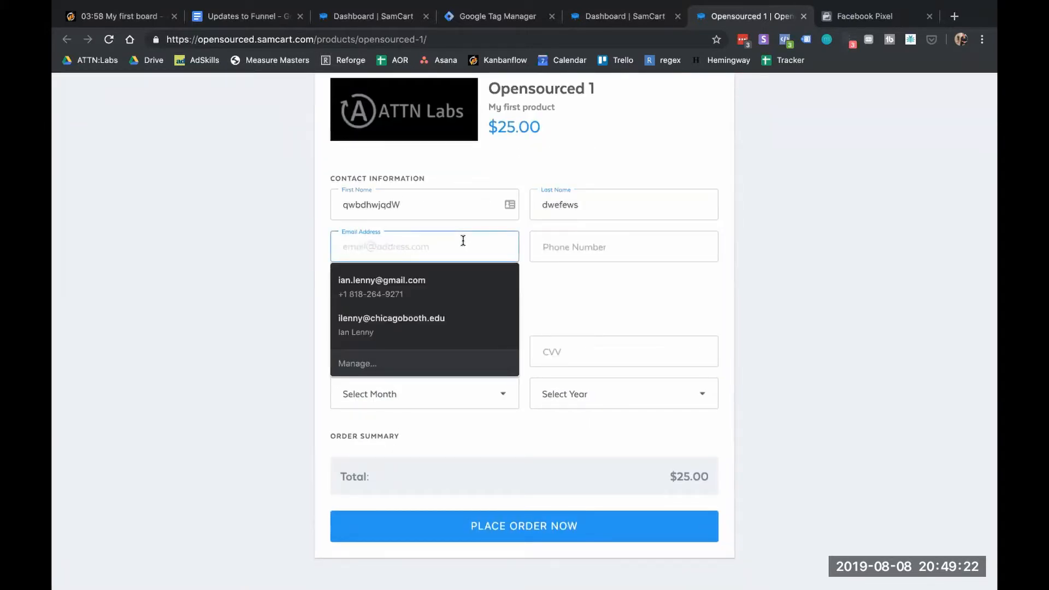
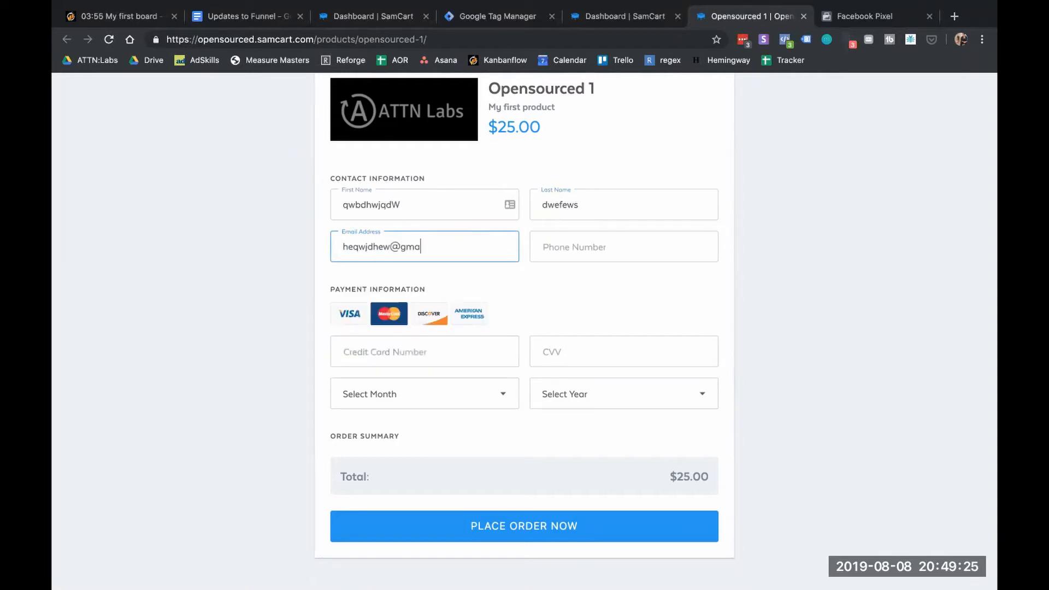
left_click(575, 249)
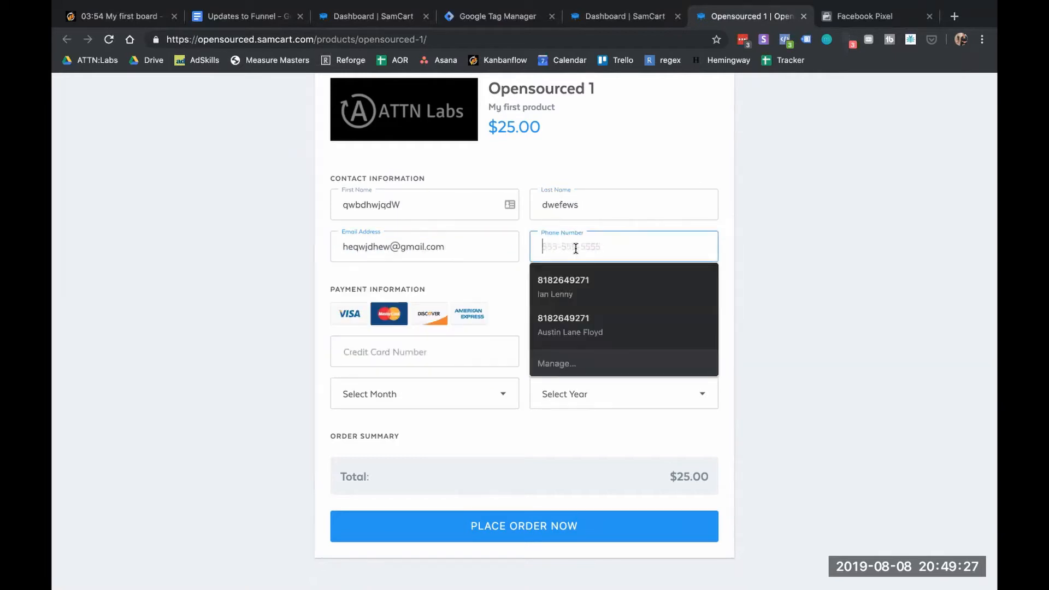
type("736")
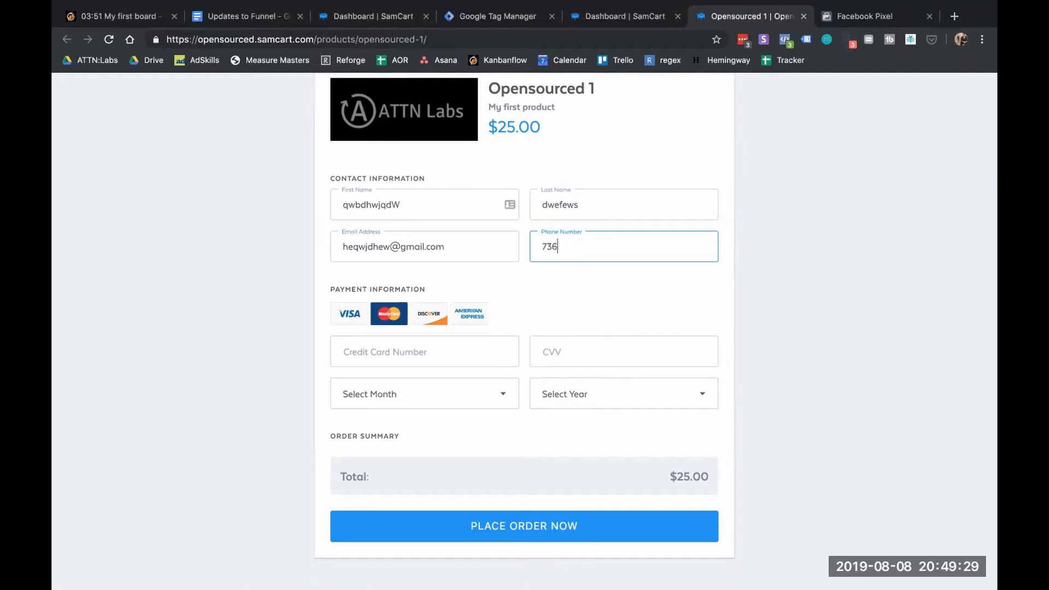
type("253726")
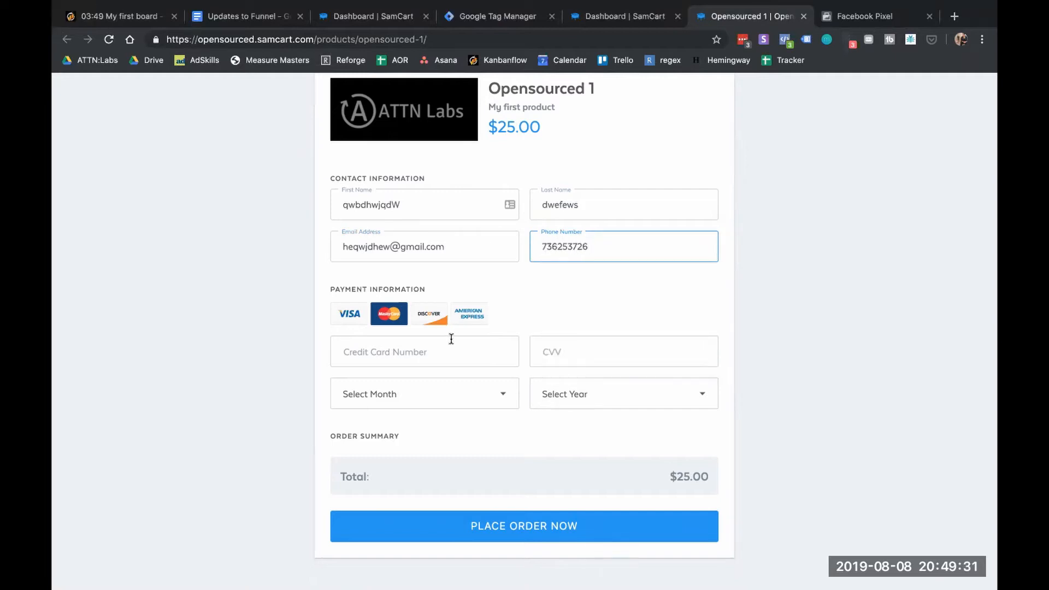
Paste the test card number and remove the spaces between its digit groups
left_click(451, 340)
key("super+v")
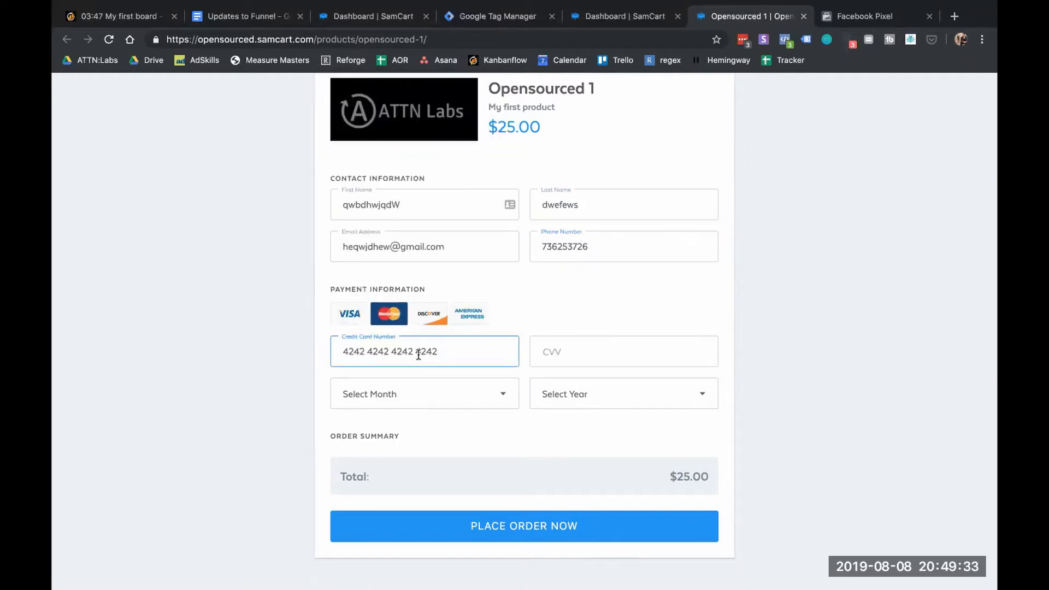
left_click(418, 353)
key("BackSpace")
right_click(394, 349)
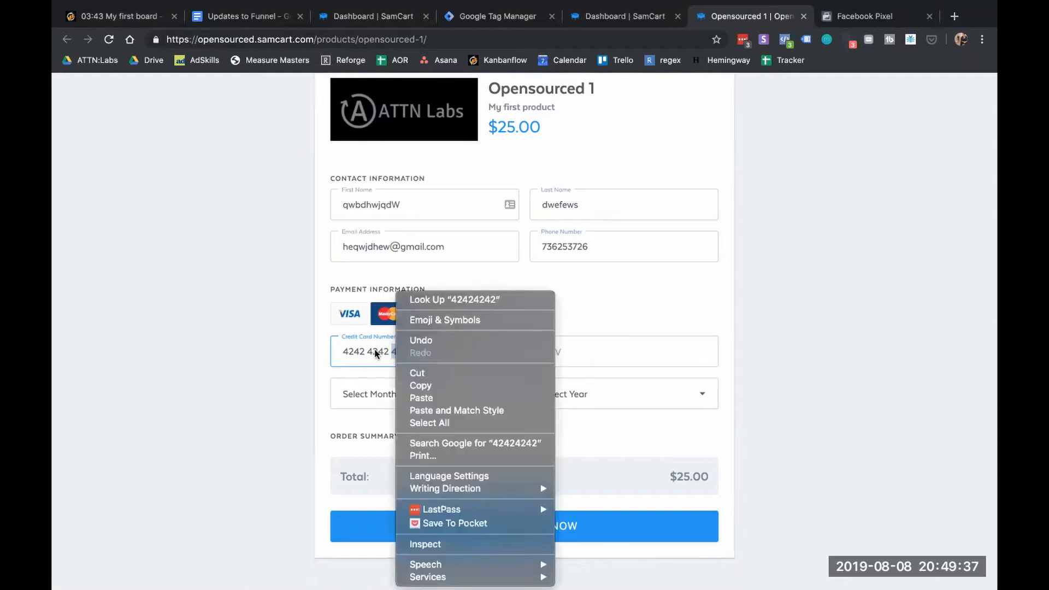
left_click(374, 349)
left_click(393, 351)
key("BackSpace")
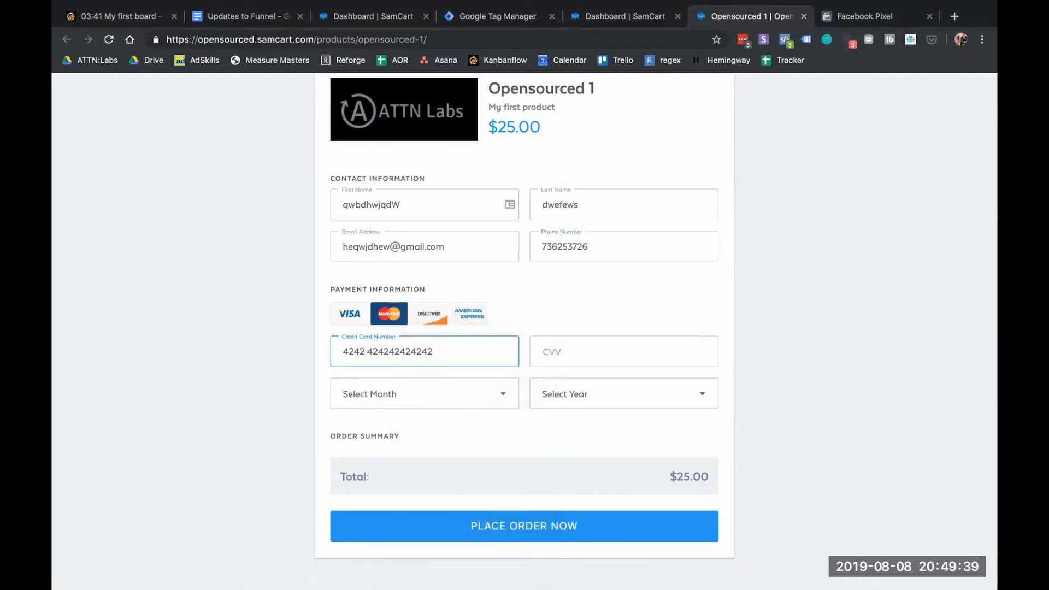
left_click(367, 351)
key("BackSpace")
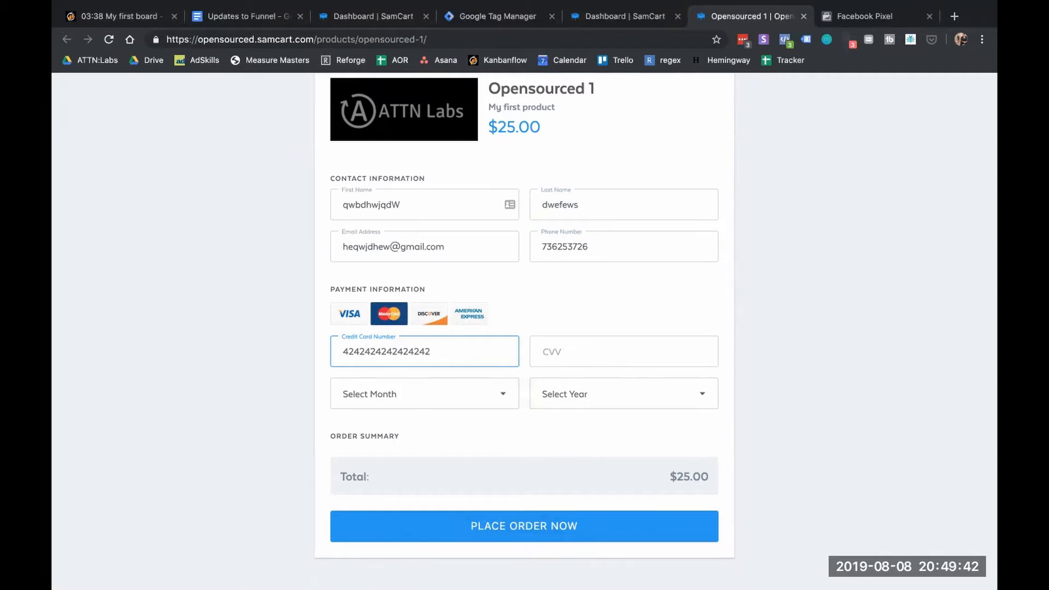
Enter the CVV, set expiry to 03 - March 2022, and place the $25.00 order
left_click(553, 354)
type("463")
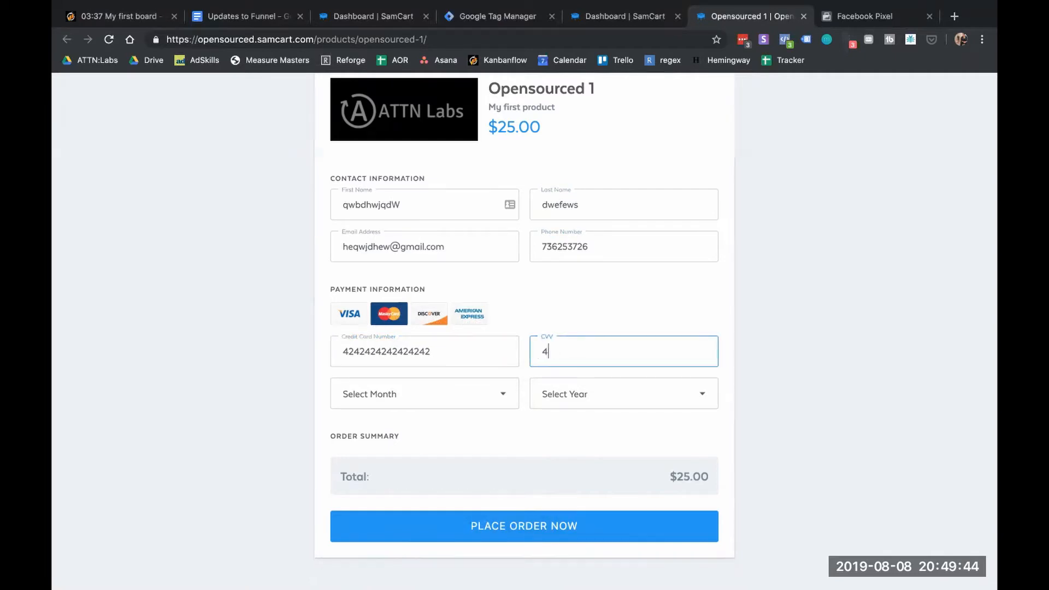
left_click(469, 398)
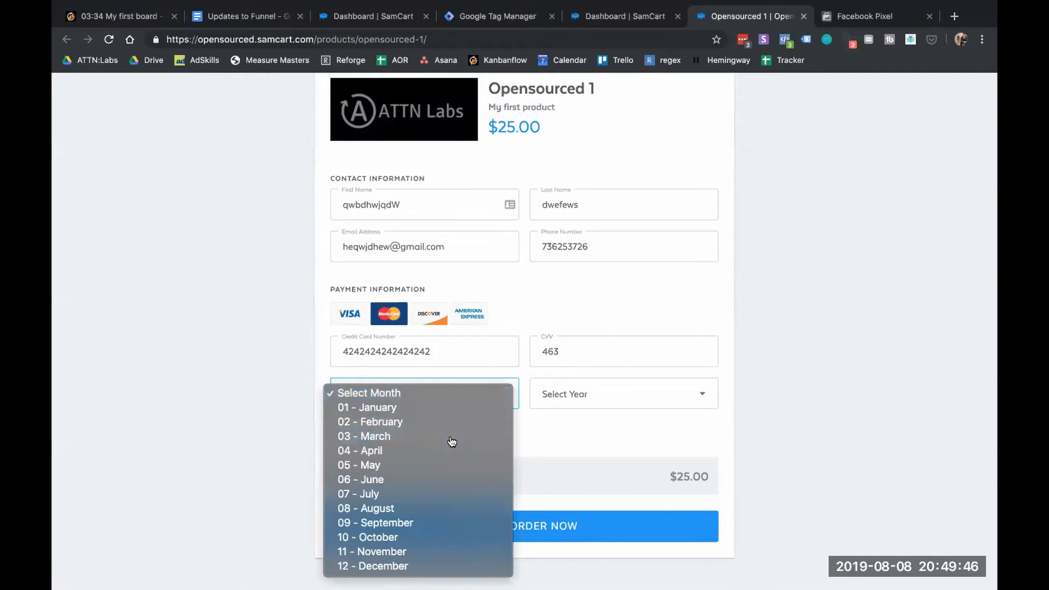
left_click(452, 437)
left_click(606, 397)
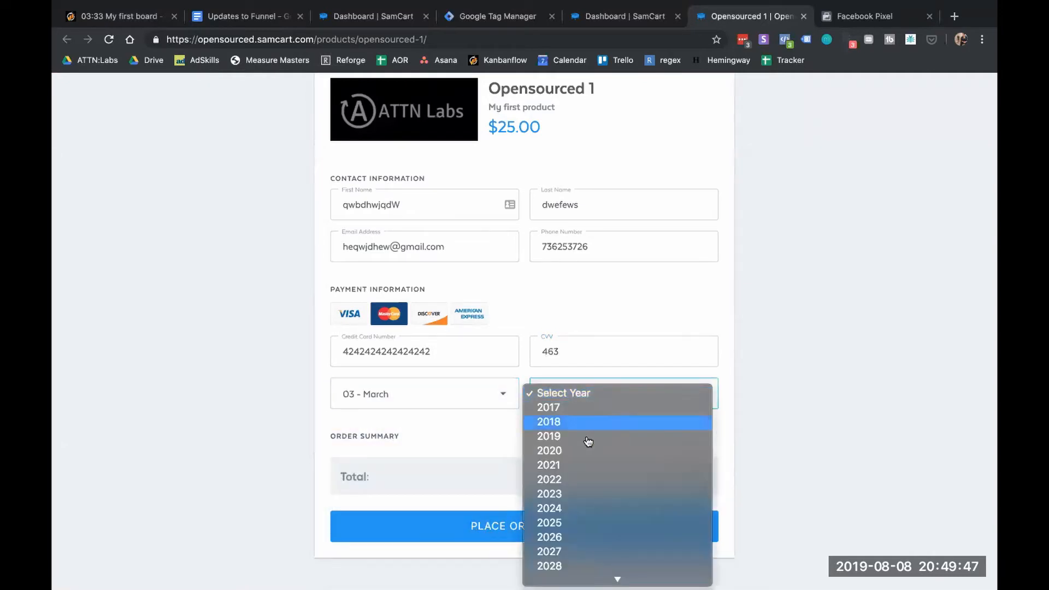
left_click(574, 481)
left_click(485, 527)
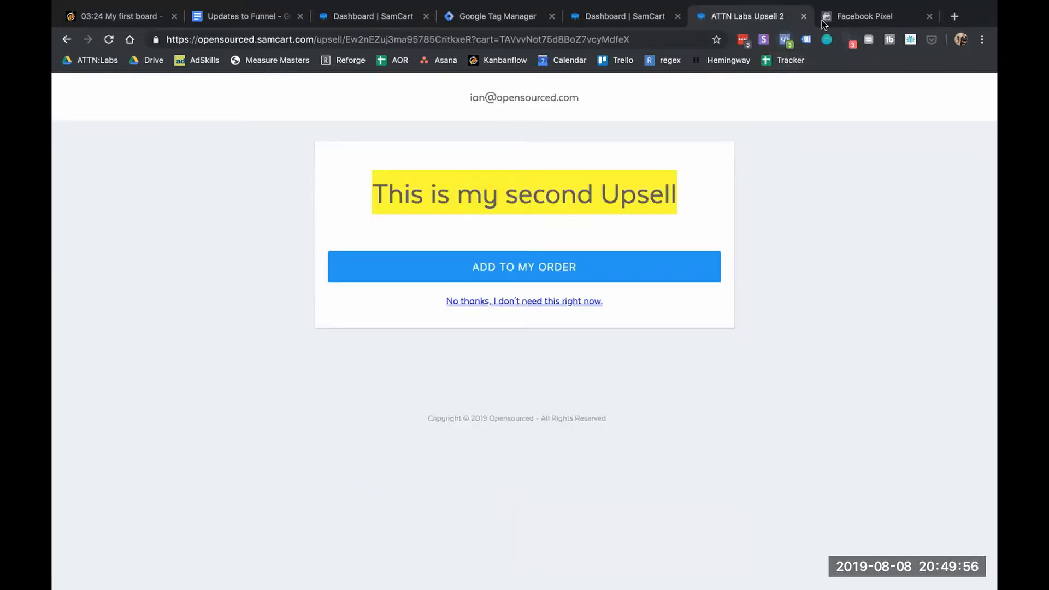
Check the pixel's Test Events twice for PageView and View Content, returning each time to the second upsell page
left_click(854, 11)
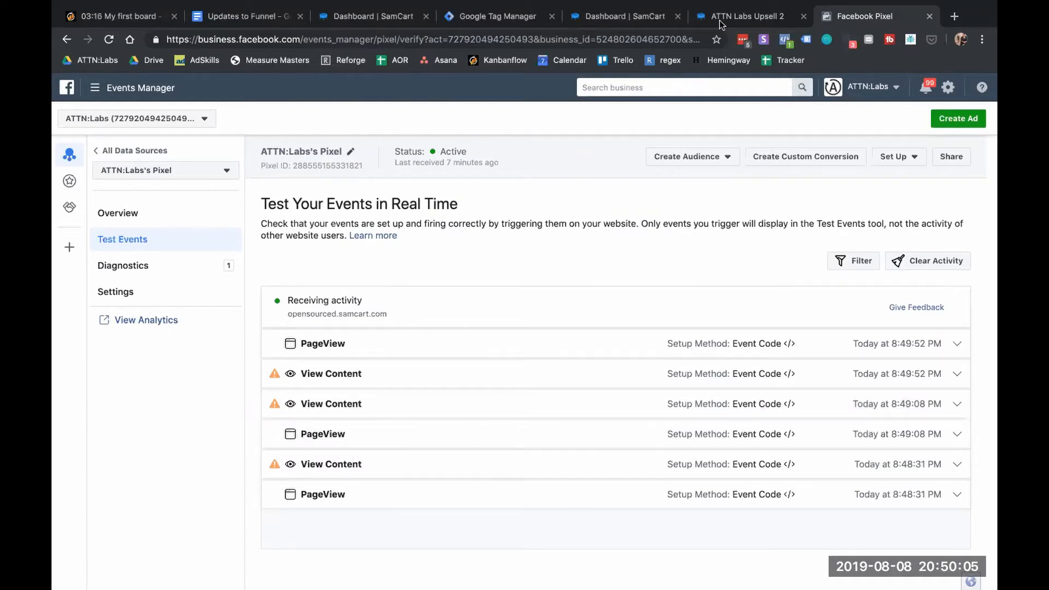
left_click(743, 16)
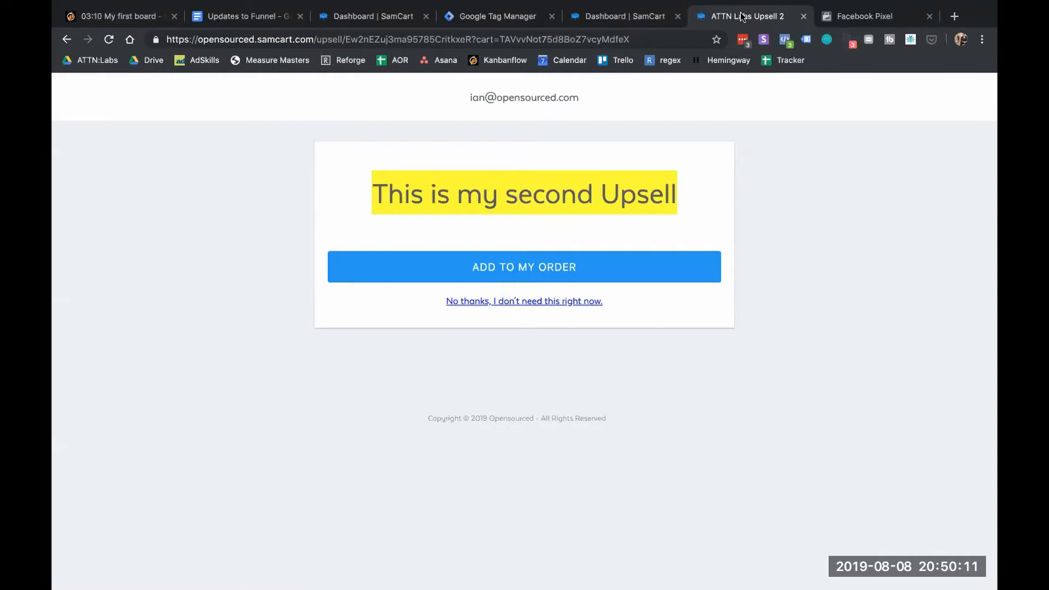
mouse_move(807, 6)
left_click(863, 15)
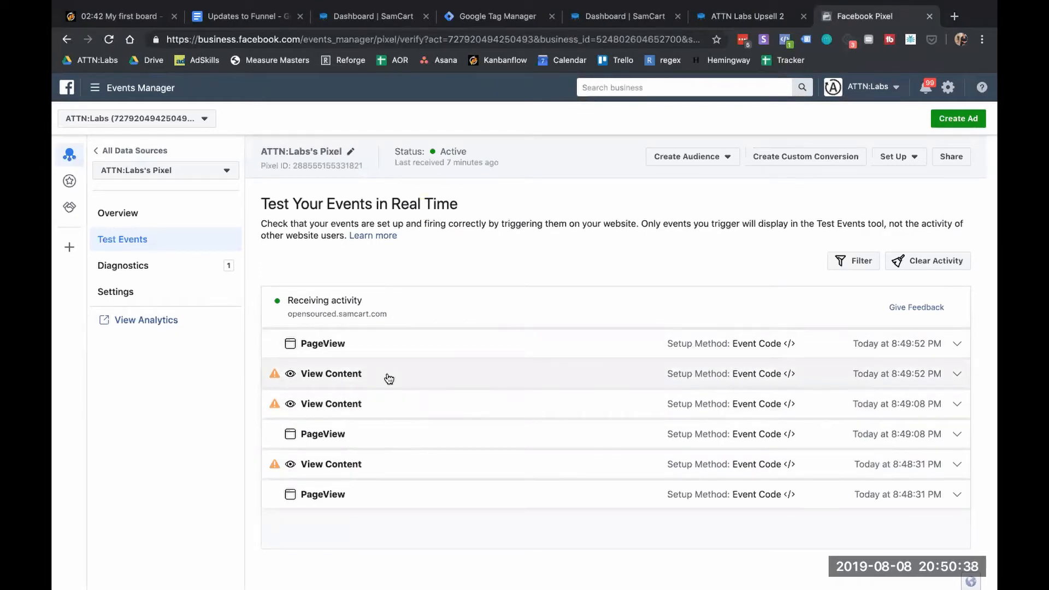
mouse_move(273, 379)
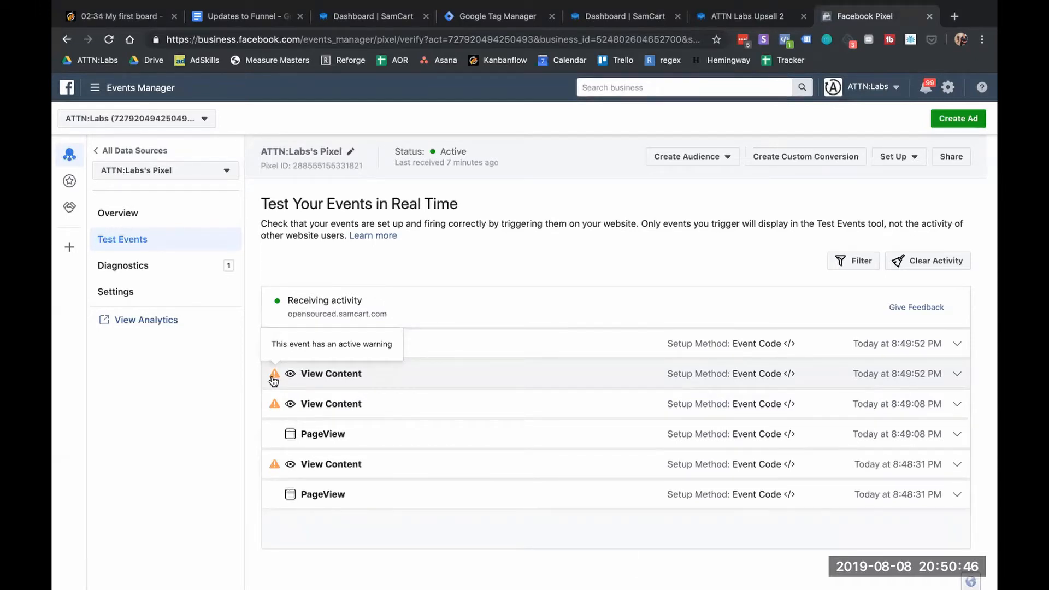
left_click(731, 17)
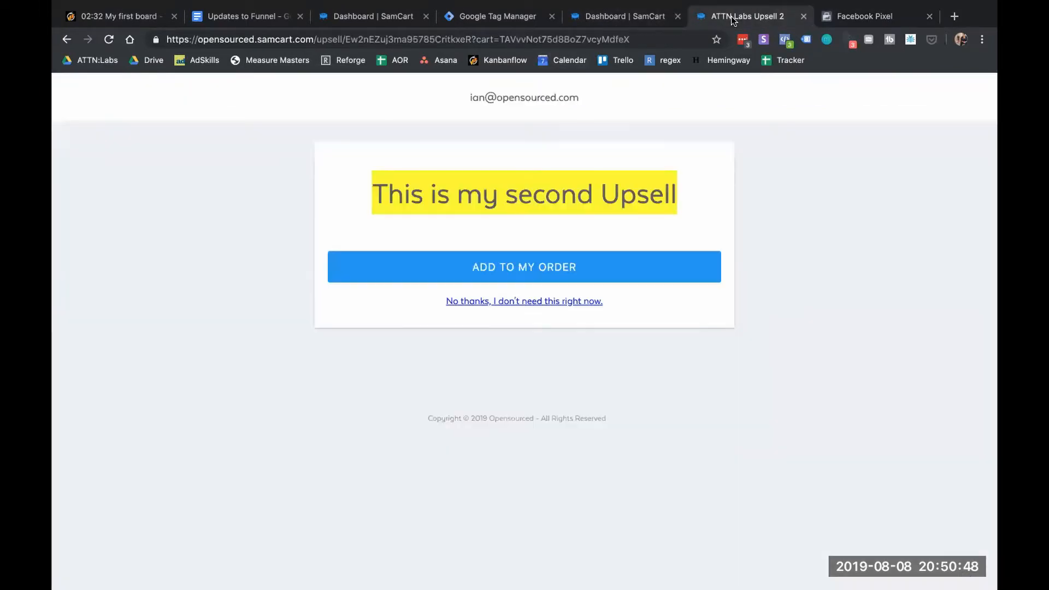
Add the second upsell for a $75.00 order and expand the new Purchase event in Test Events
left_click(547, 271)
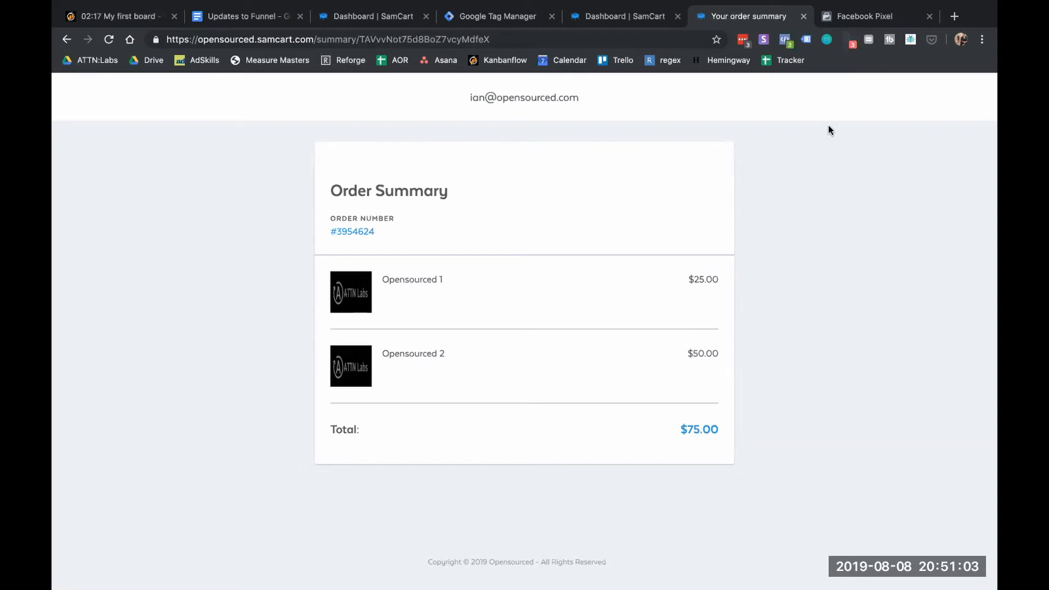
left_click(876, 18)
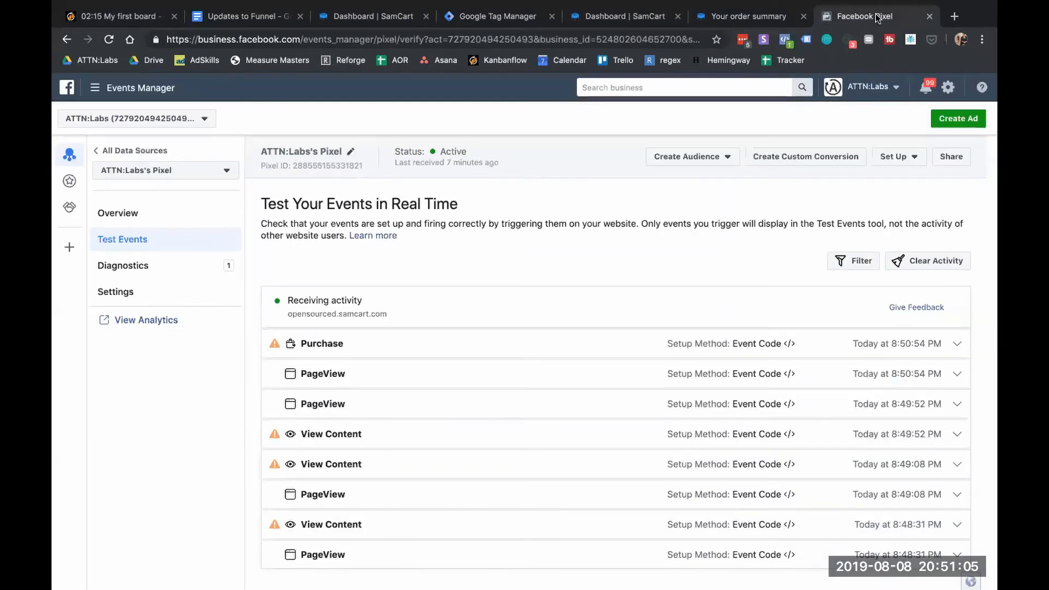
left_click(319, 345)
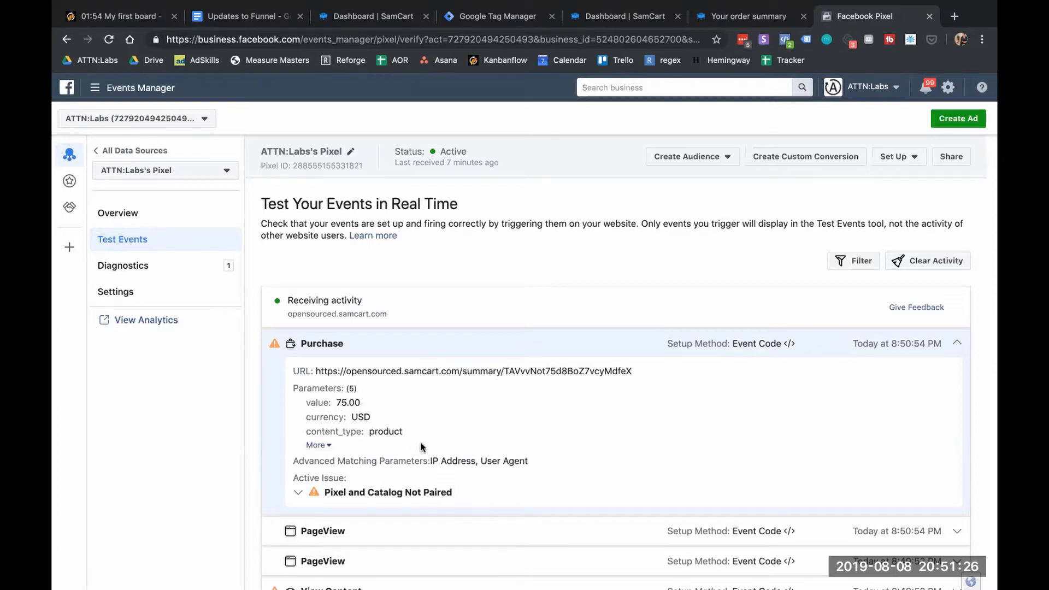
Expand all Purchase parameters, reviewing contents 258715 at 25.00 and 258716 at 50.00
left_click(327, 446)
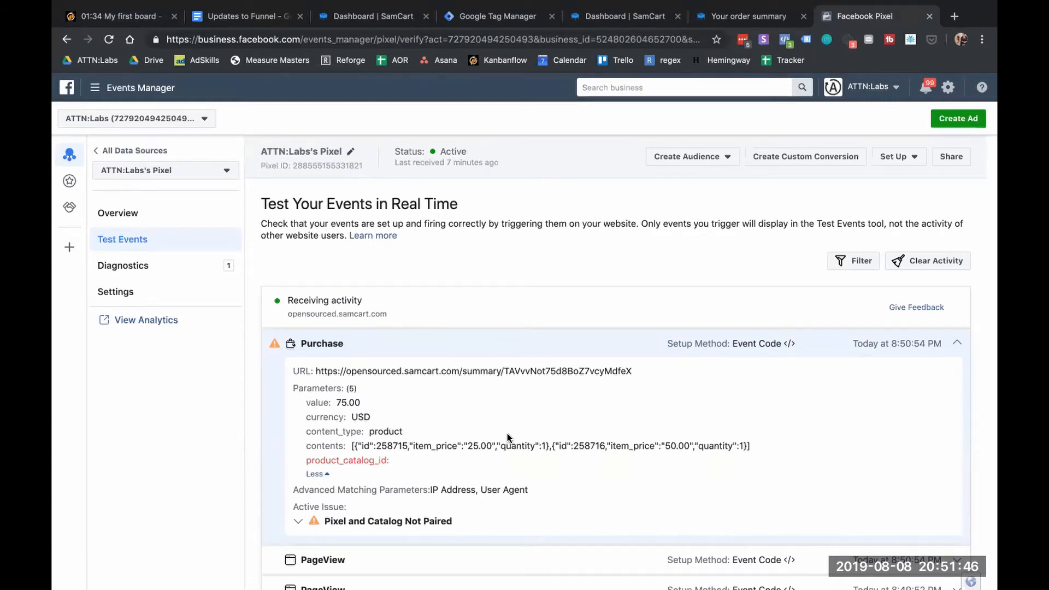
scroll(461, 454, "down", 2)
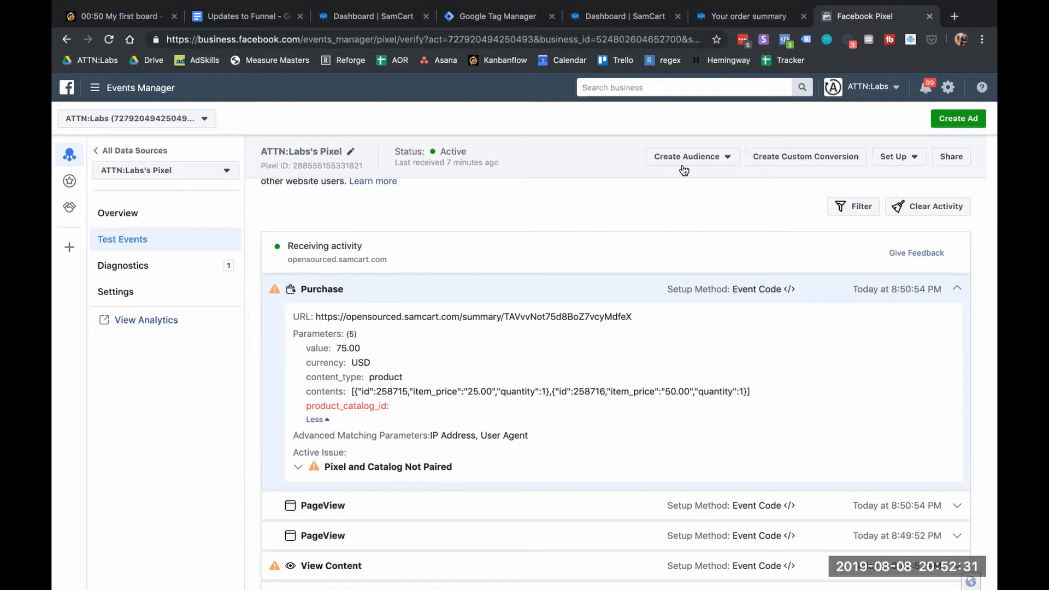
left_click(776, 18)
Open Opensourced 1 for editing from the SamCart products list
left_click(625, 15)
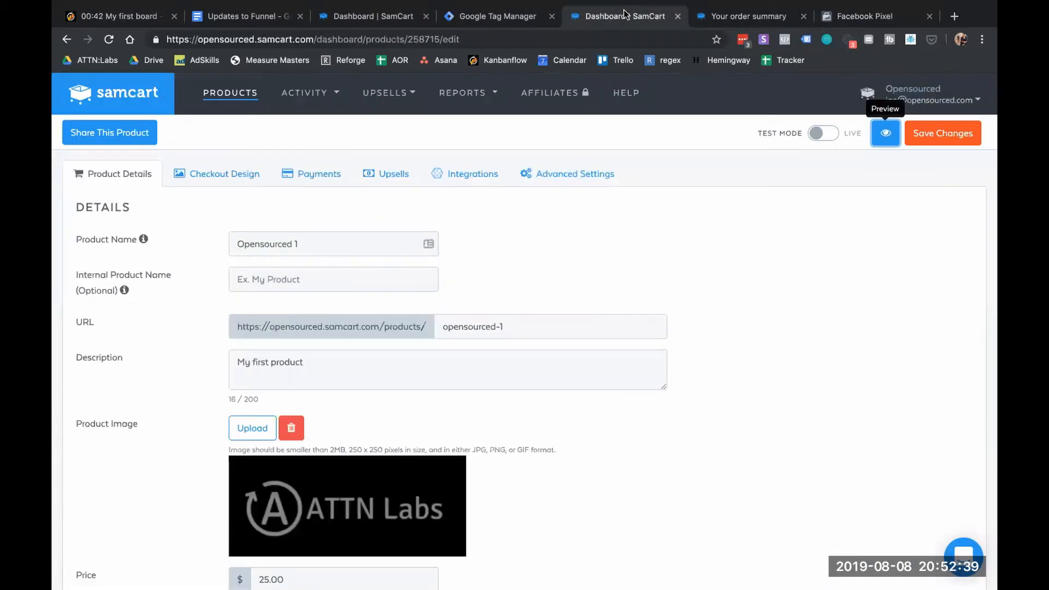
left_click(241, 91)
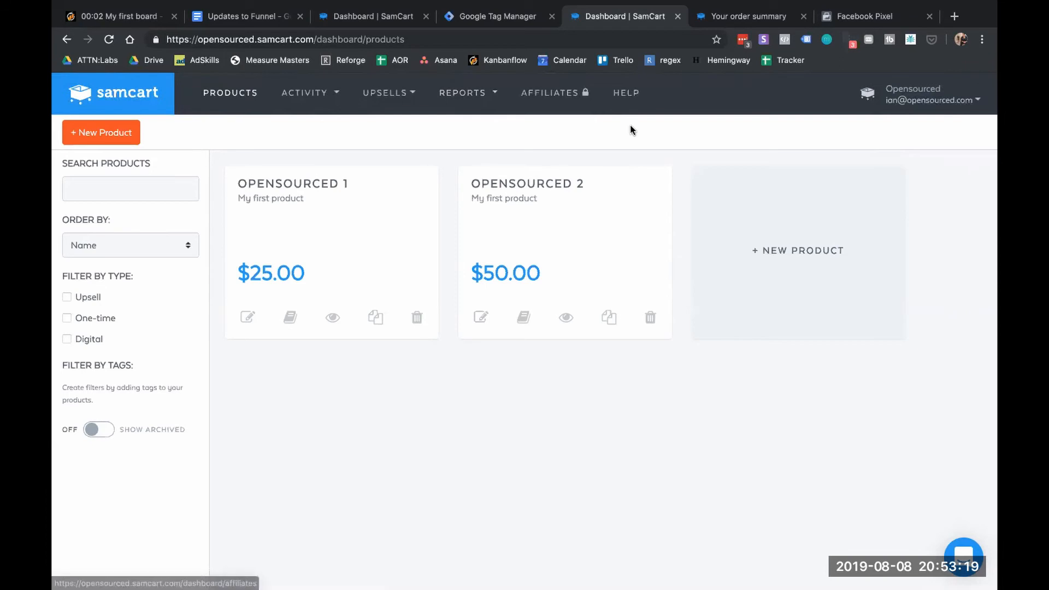
left_click(248, 322)
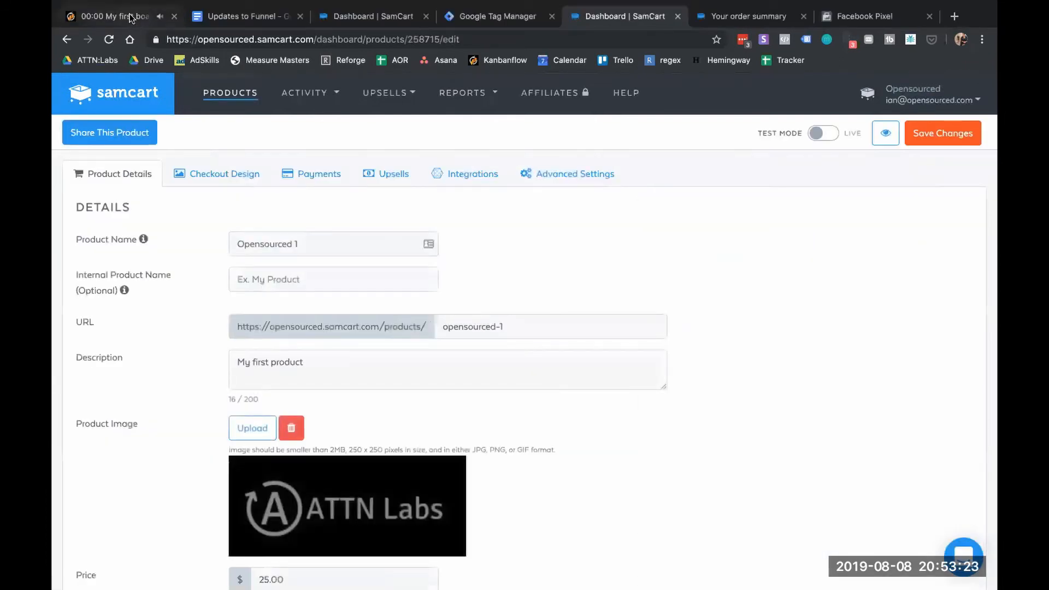
Start a pomodoro break in KanbanFlow, glance at the order summary, and return to the product editor
left_click(156, 22)
left_click(786, 155)
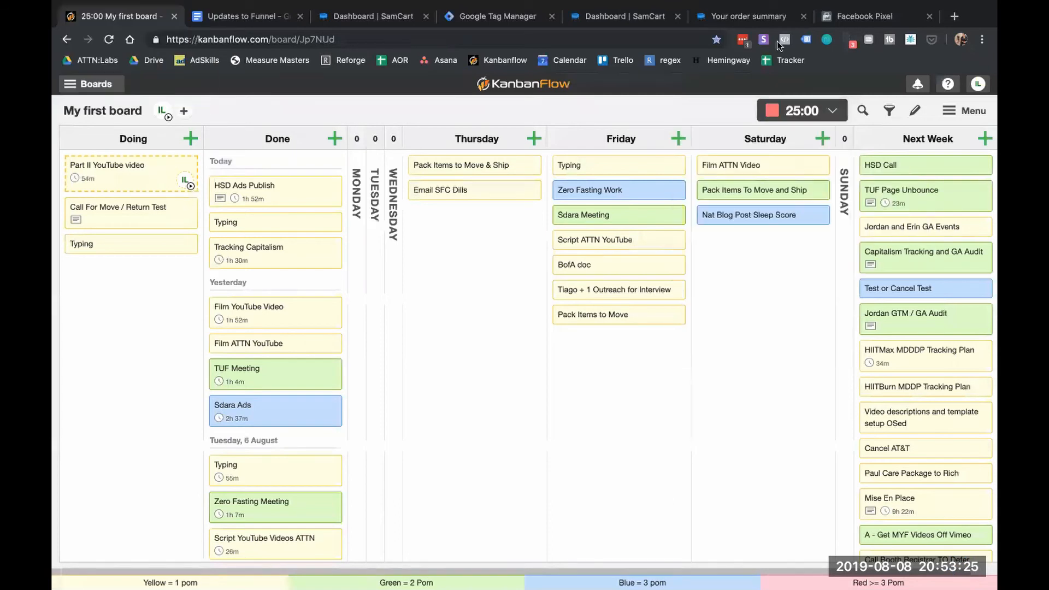
left_click(763, 18)
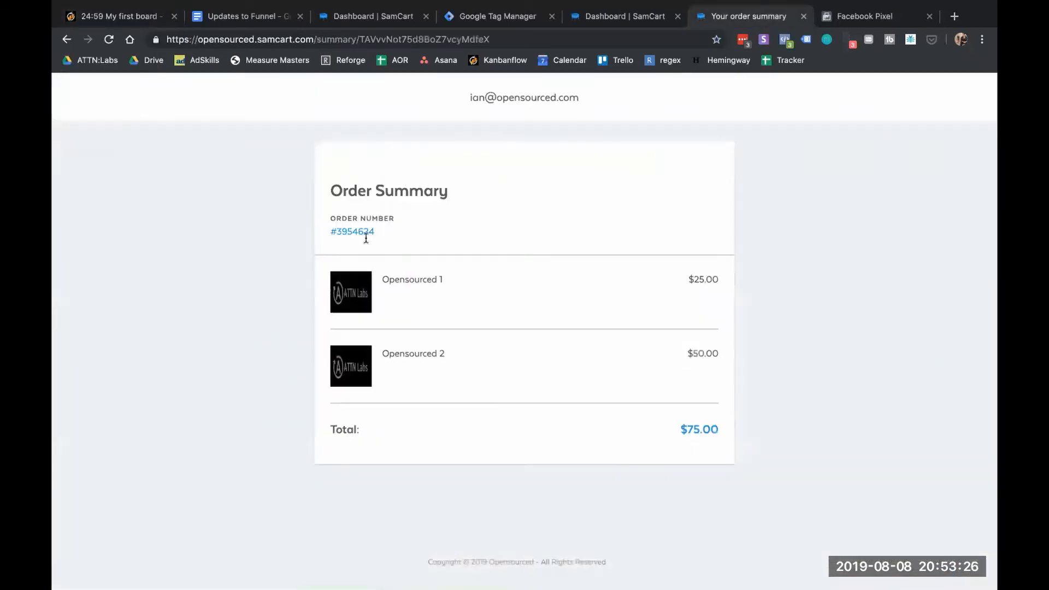
left_click(616, 16)
Review Opensourced 1's scripts and pixels and Product Details, then check the order summary and return to the dashboard
left_click(563, 175)
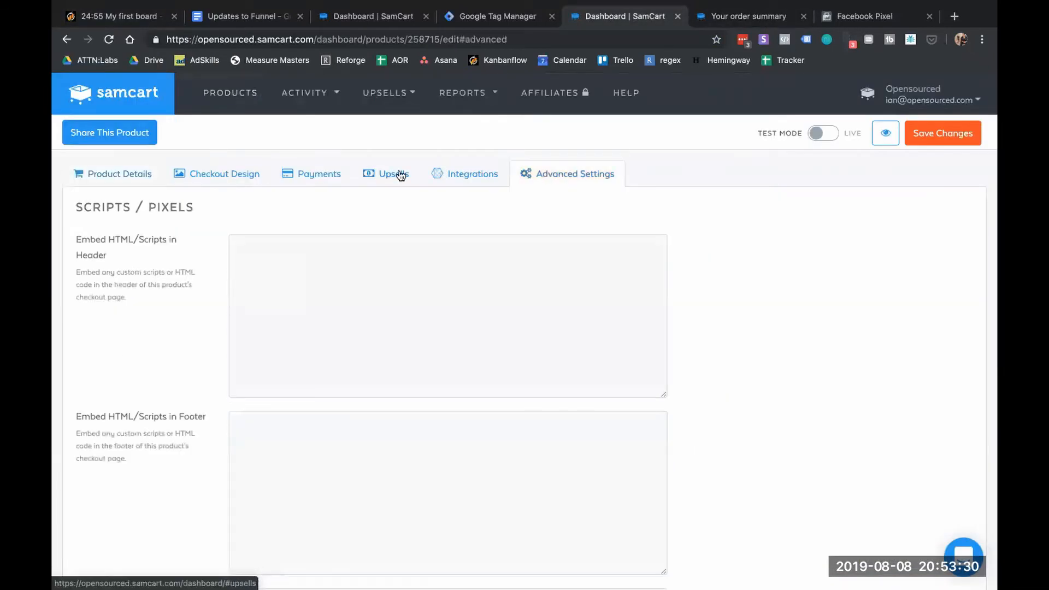
left_click(154, 174)
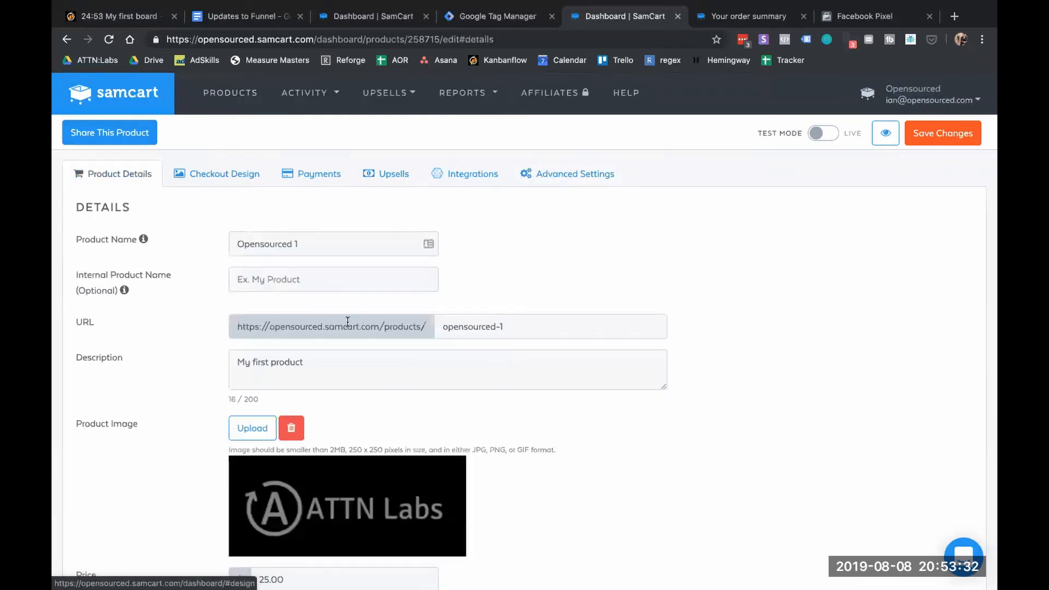
scroll(348, 321, "down", 6)
scroll(347, 321, "down", 2)
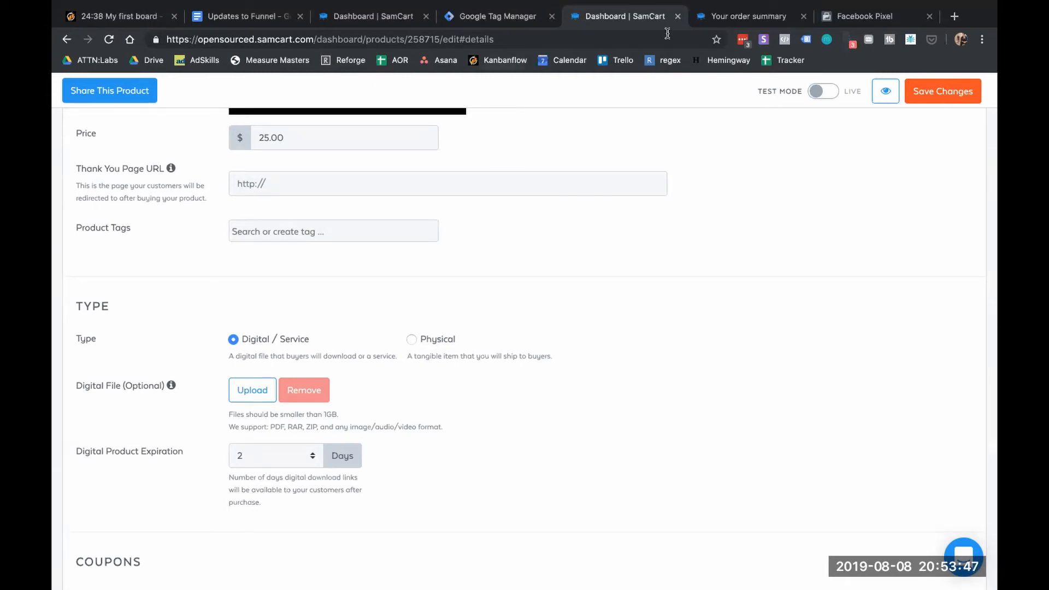
left_click(710, 18)
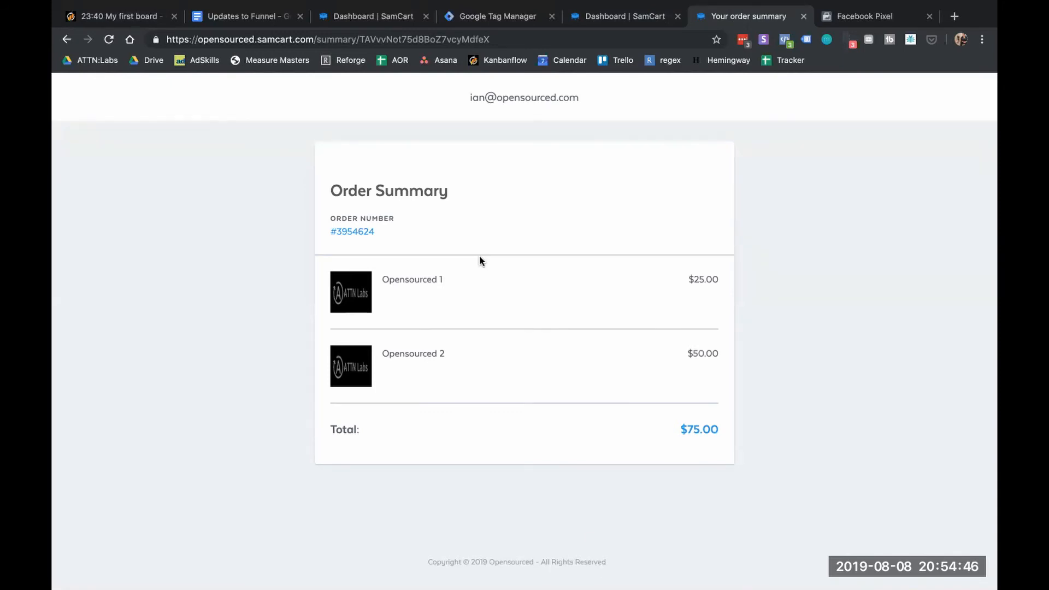
left_click(628, 15)
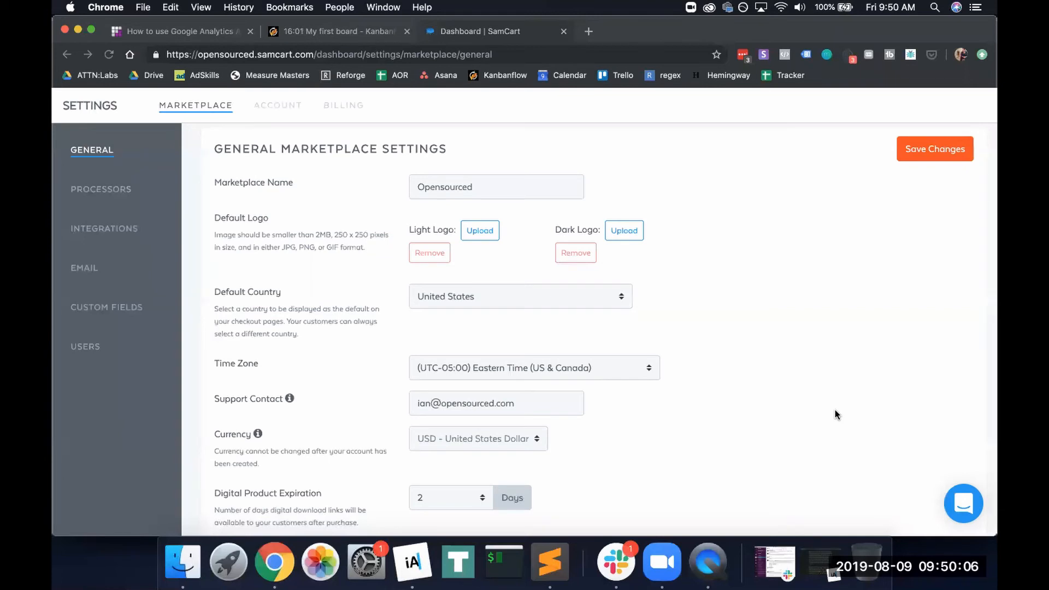
Scroll to Purchase Completion and choose Redirect To Original Product Redirect URL
scroll(760, 413, "down", 7)
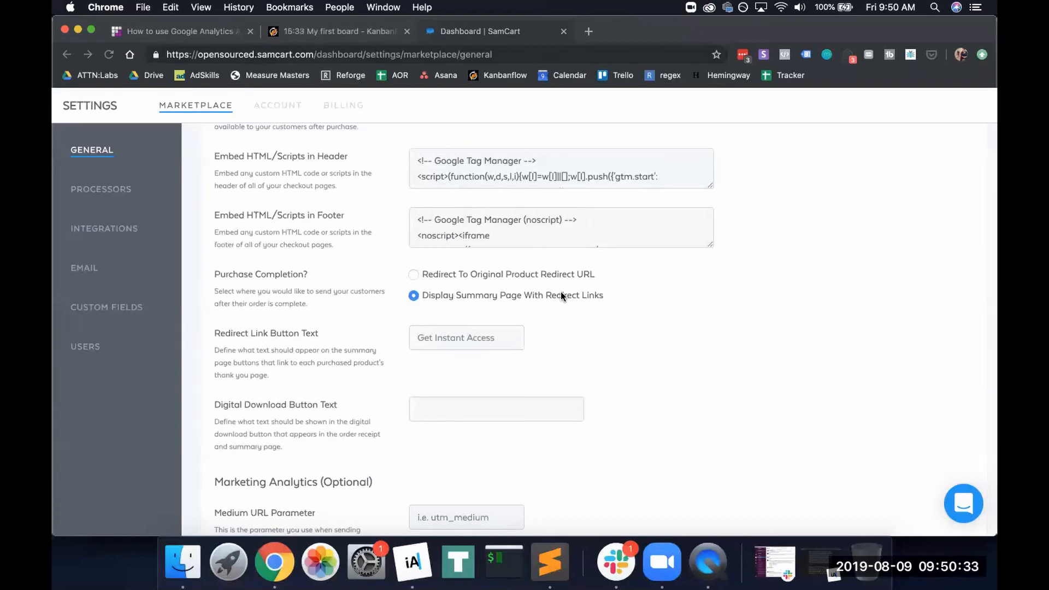
left_click(413, 275)
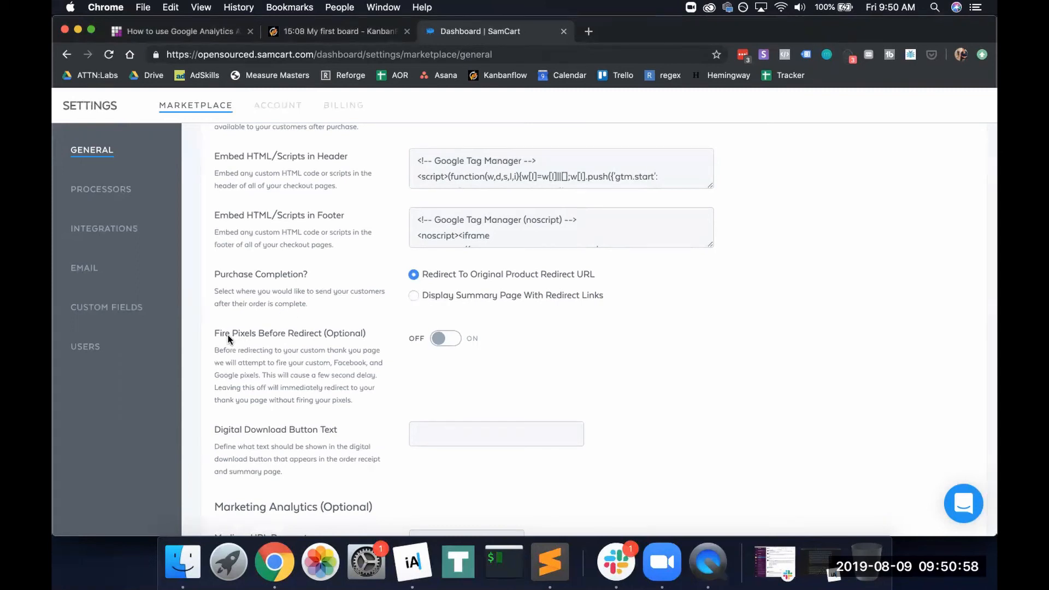
Try Display Summary Page With Redirect Links, then switch back to Redirect To Original Product Redirect URL
left_click(414, 296)
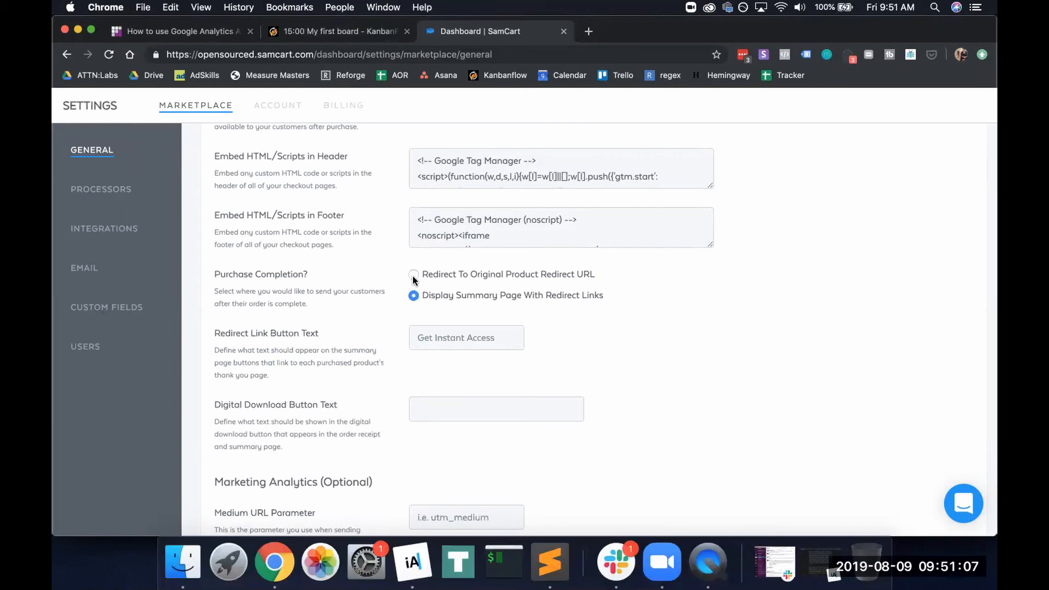
left_click(413, 276)
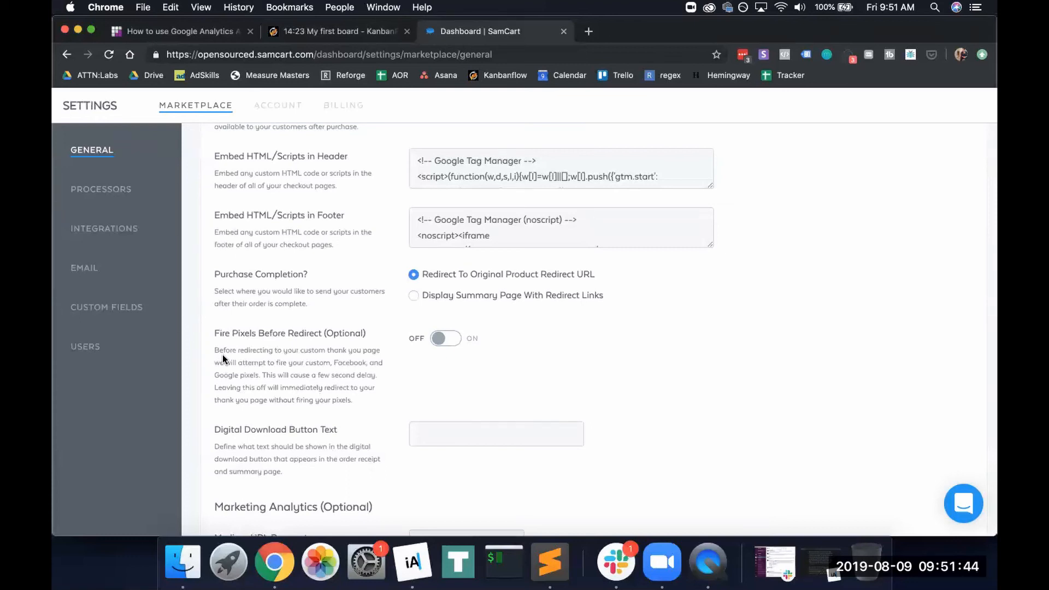
Switch Purchase Completion to Display Summary Page With Redirect Links, keeping 'Get Instant Access' button text
left_click(413, 296)
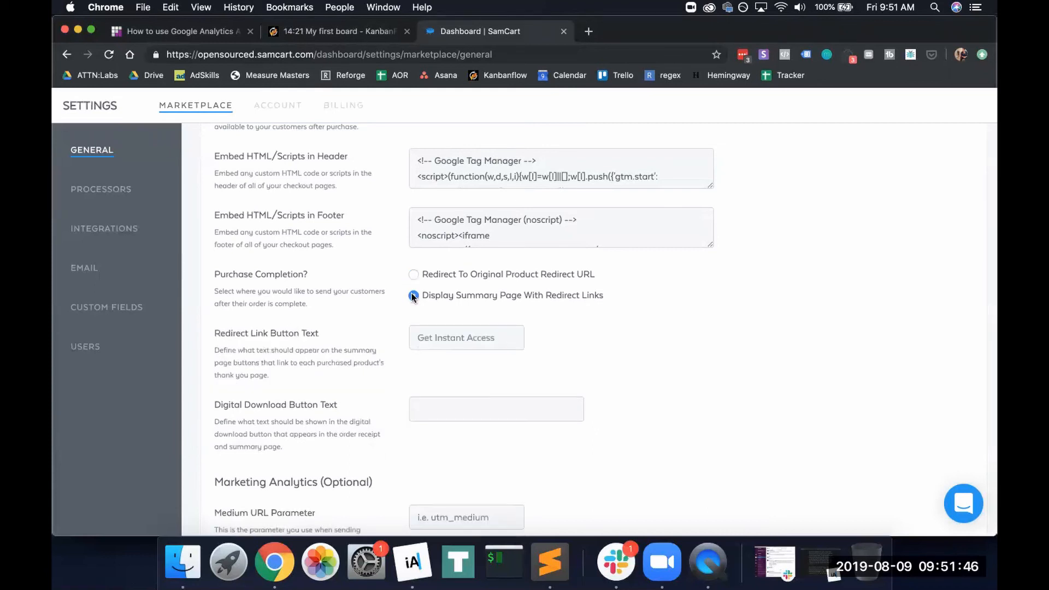